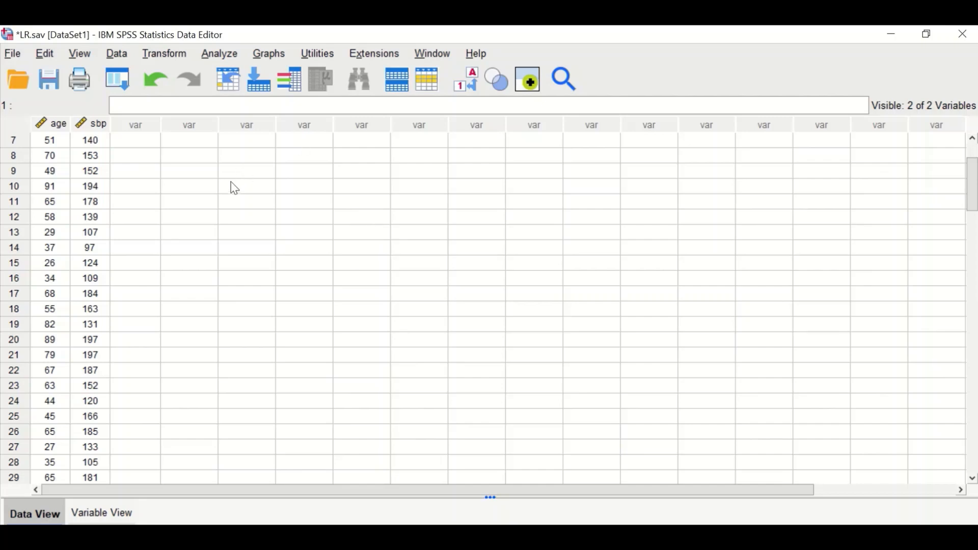
Open Linear Regression and assign sbp as the dependent variable and age as the independent variable.
left_click(226, 55)
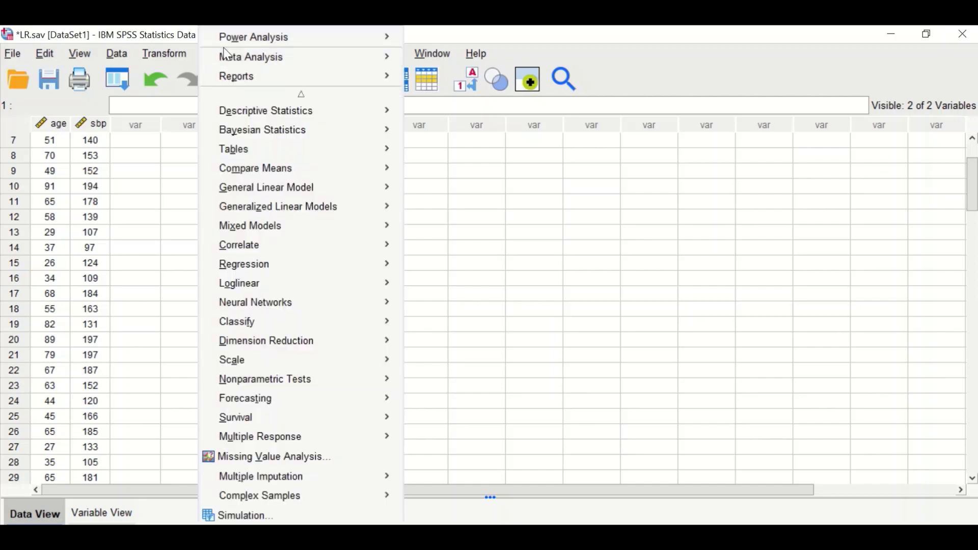
mouse_move(233, 271)
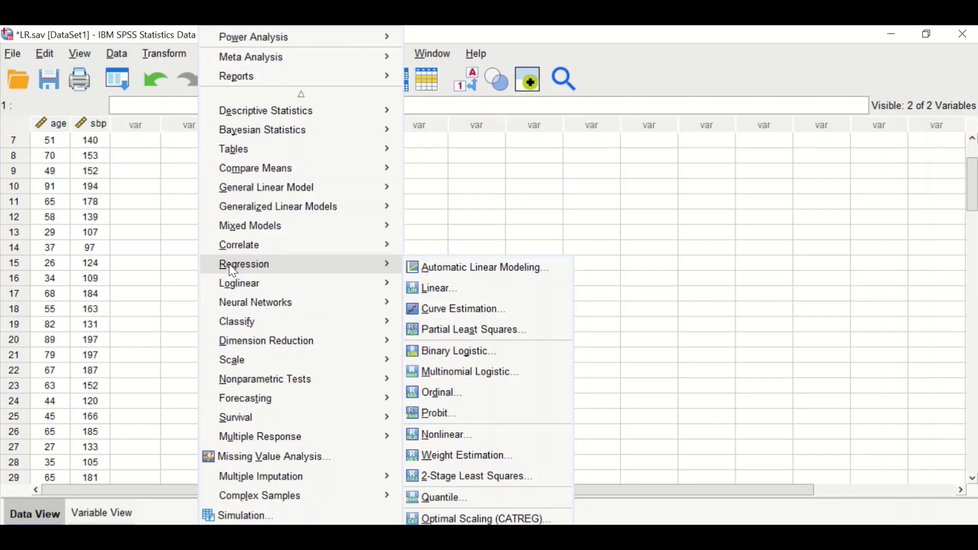
left_click(446, 291)
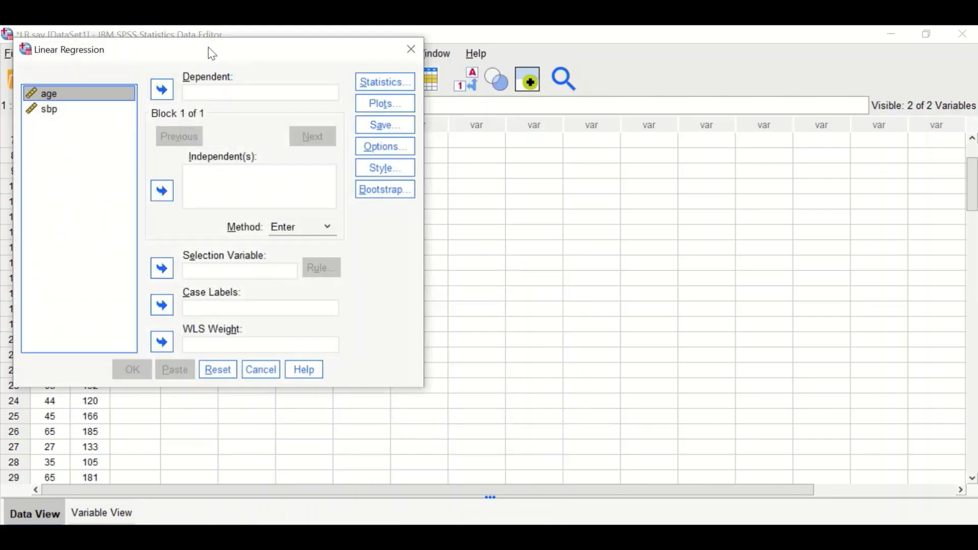
left_click_drag(234, 56, 223, 46)
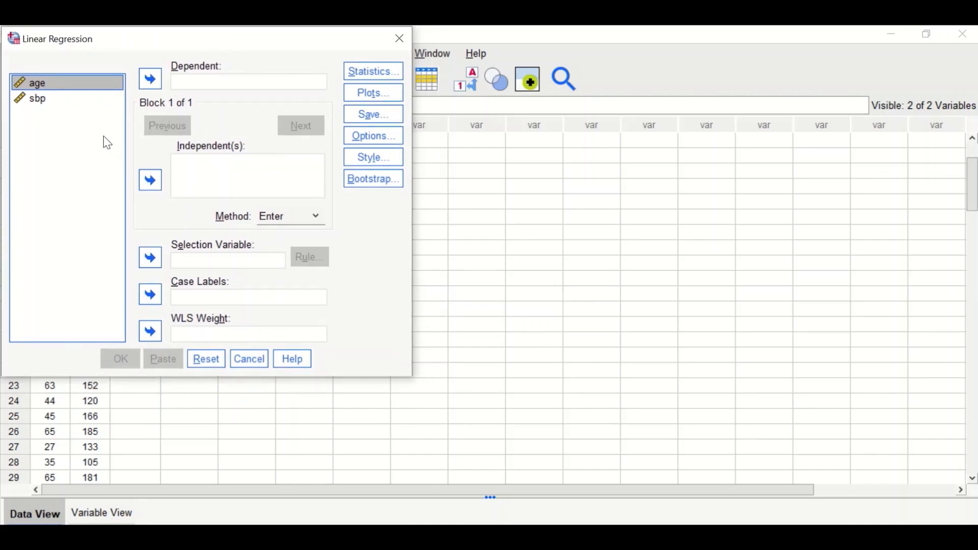
left_click_drag(29, 98, 179, 85)
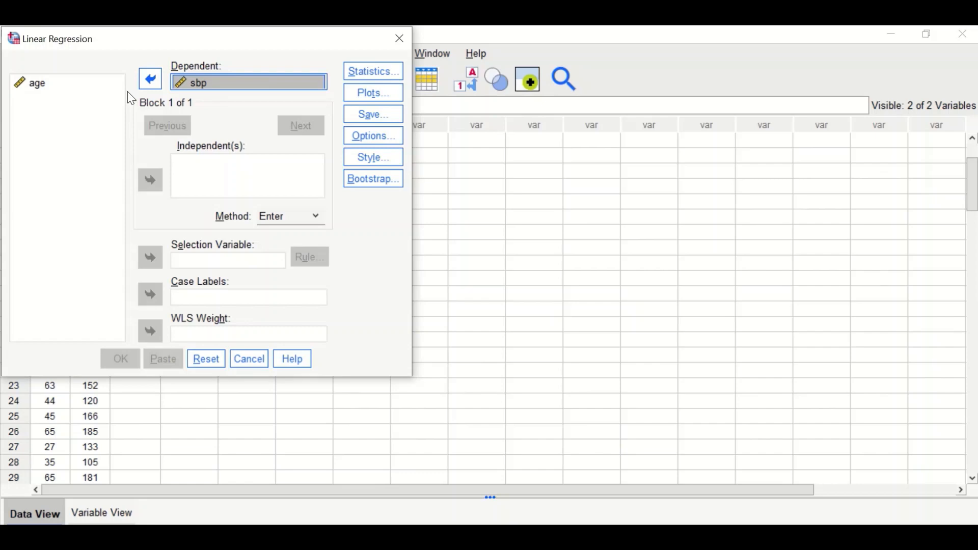
left_click_drag(40, 85, 202, 169)
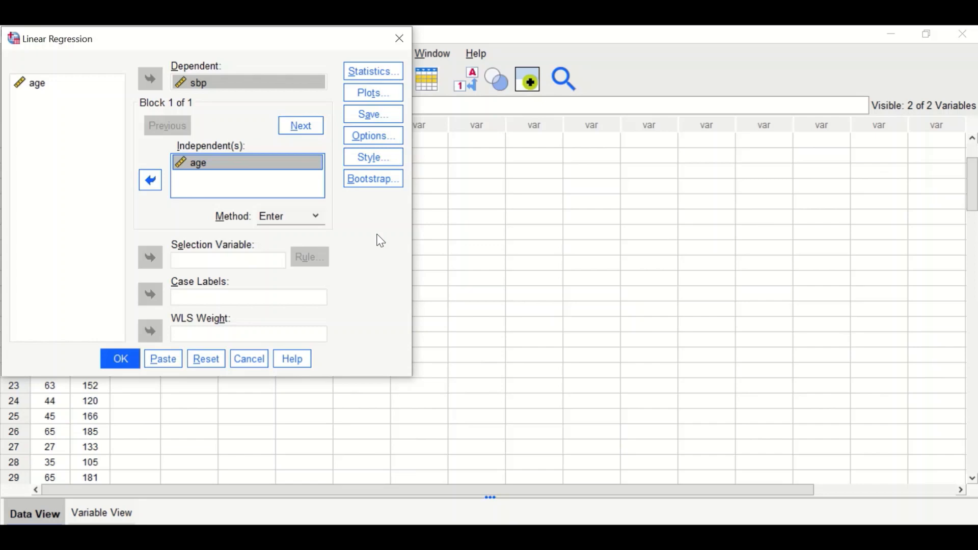
In regression Statistics, add R squared change, Descriptives, Part and partial correlations, Collinearity diagnostics and Confidence intervals.
left_click(378, 73)
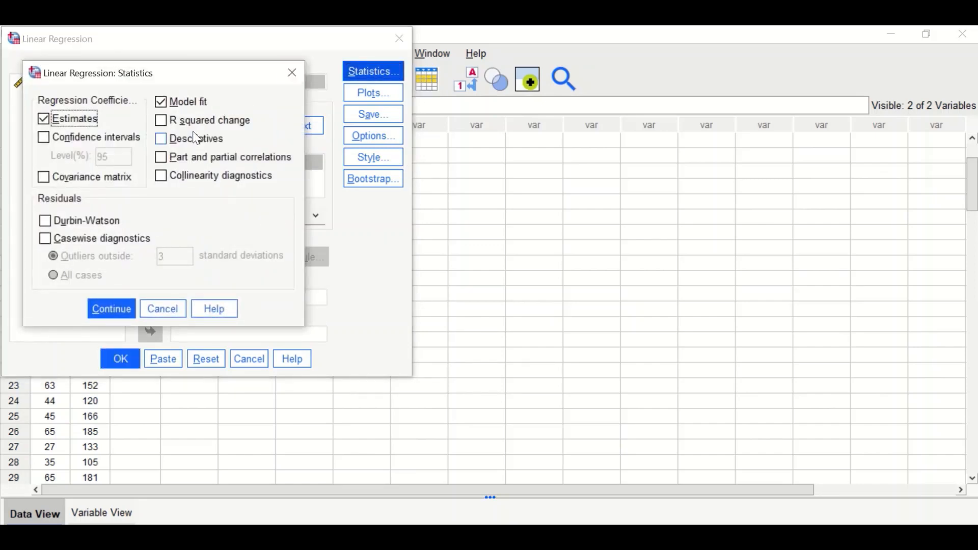
left_click(162, 120)
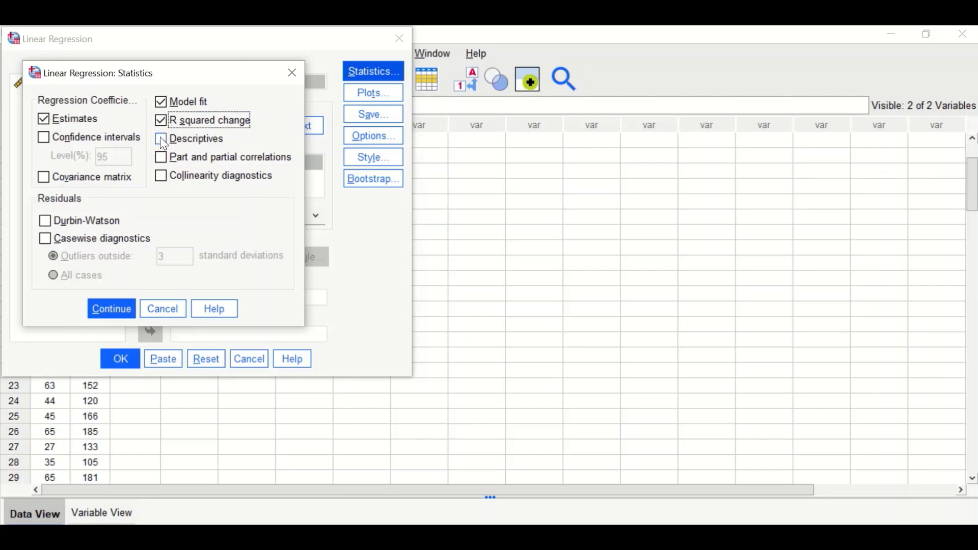
left_click(160, 138)
left_click(159, 157)
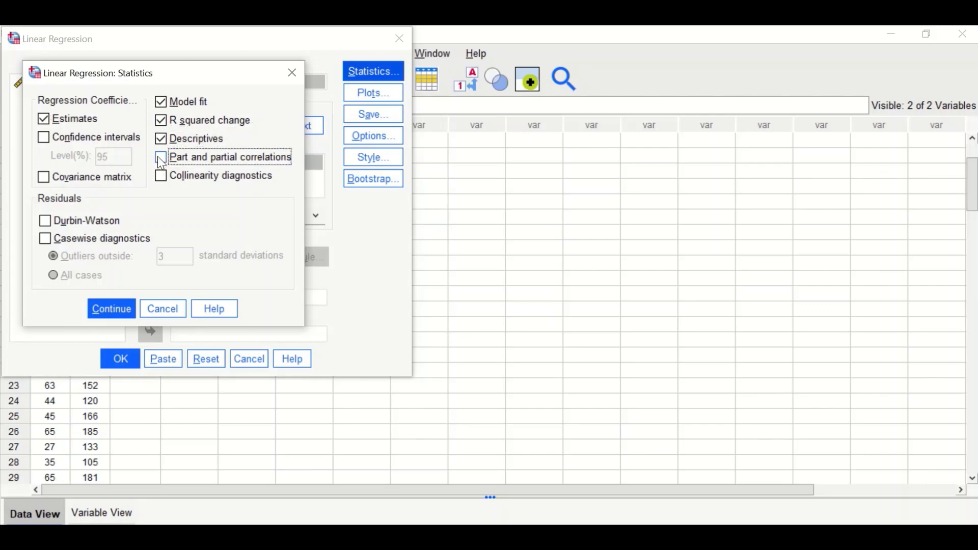
left_click(162, 178)
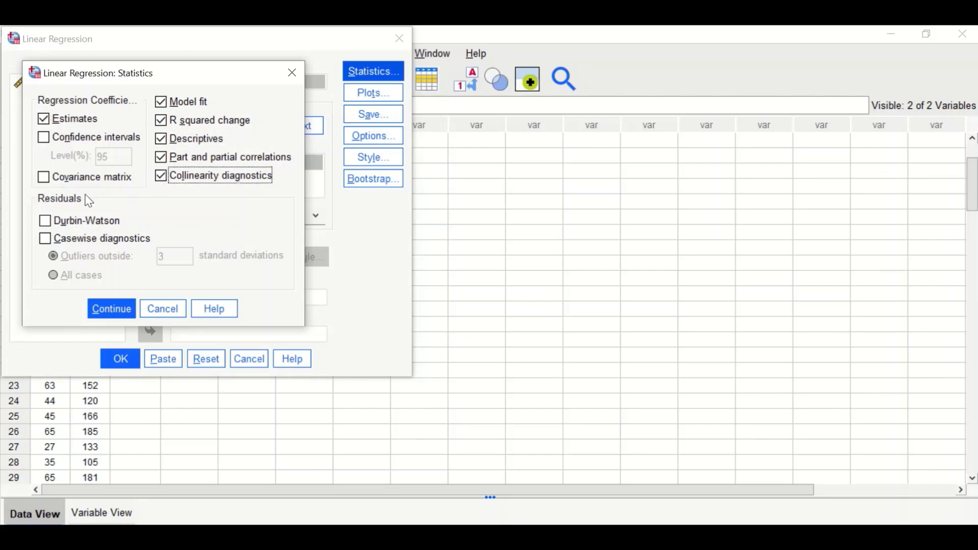
left_click(49, 138)
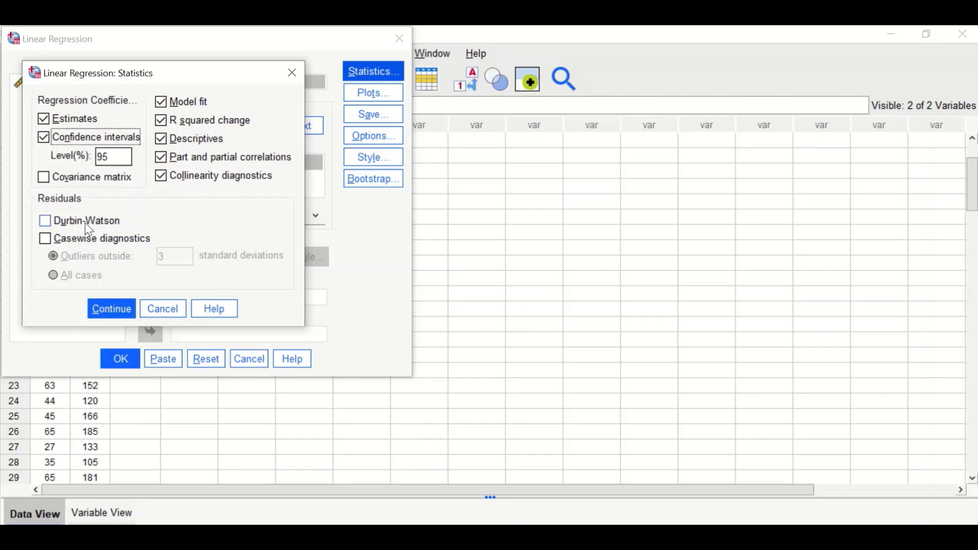
left_click(117, 316)
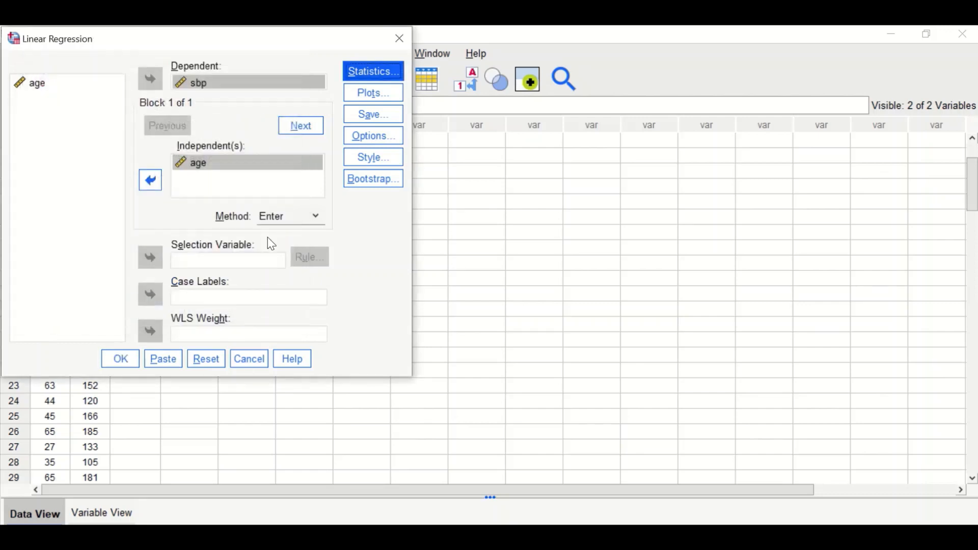
Set up regression plots of *ZRESID against *ZPRED, with a residual histogram and normal probability plot.
left_click(368, 95)
left_click_drag(569, 177, 290, 92)
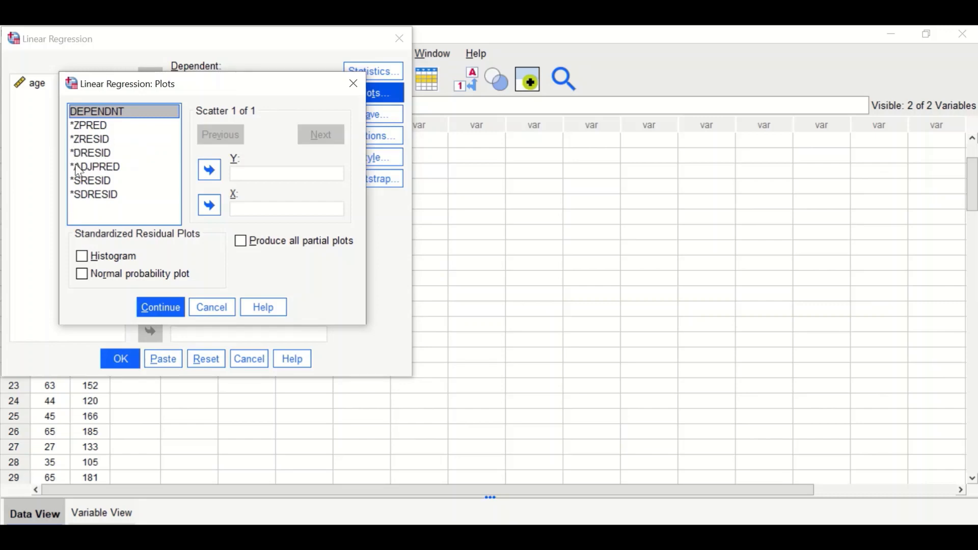
left_click_drag(92, 146, 262, 173)
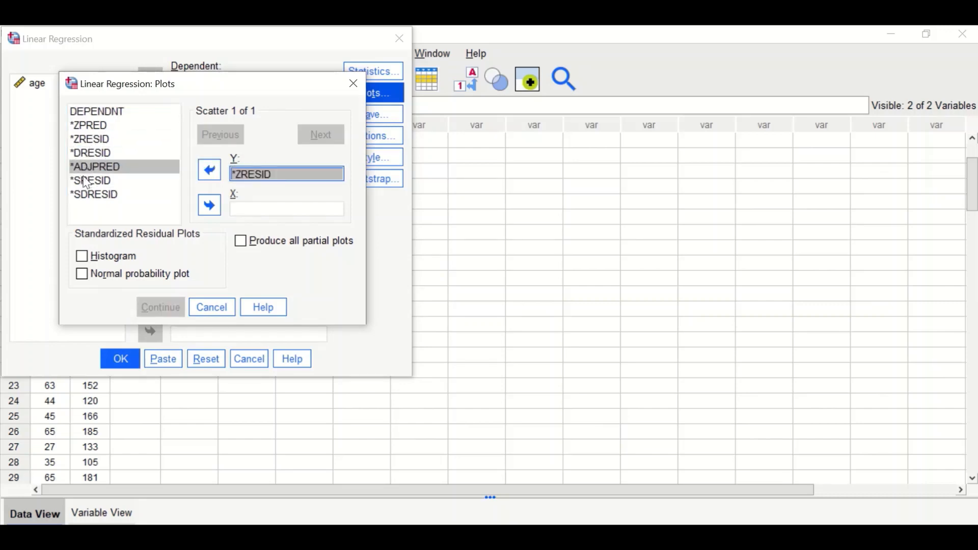
left_click_drag(82, 126, 249, 214)
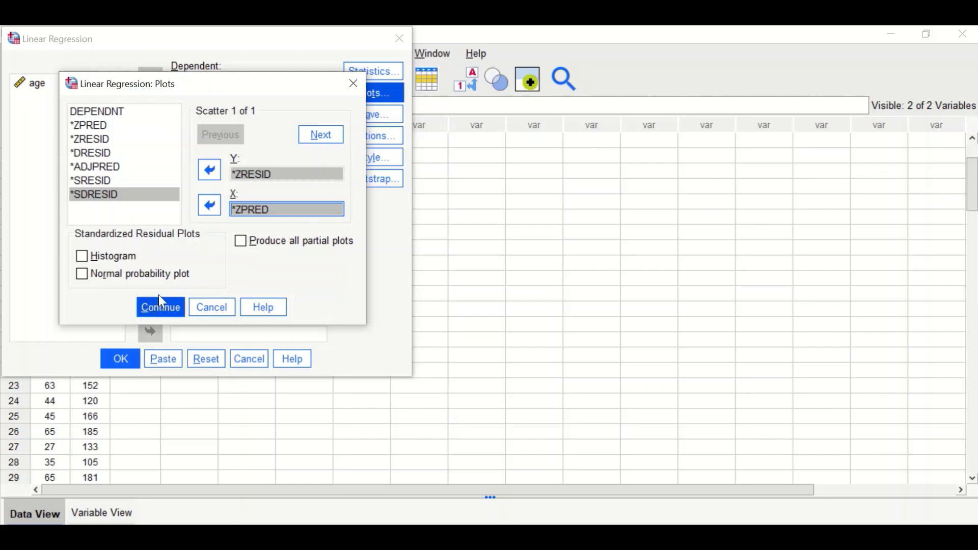
left_click(82, 257)
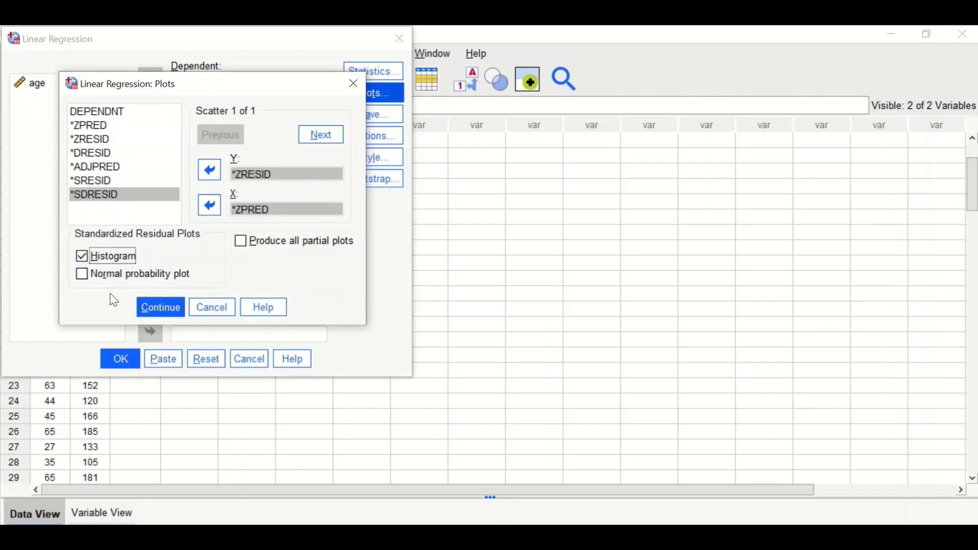
left_click(82, 274)
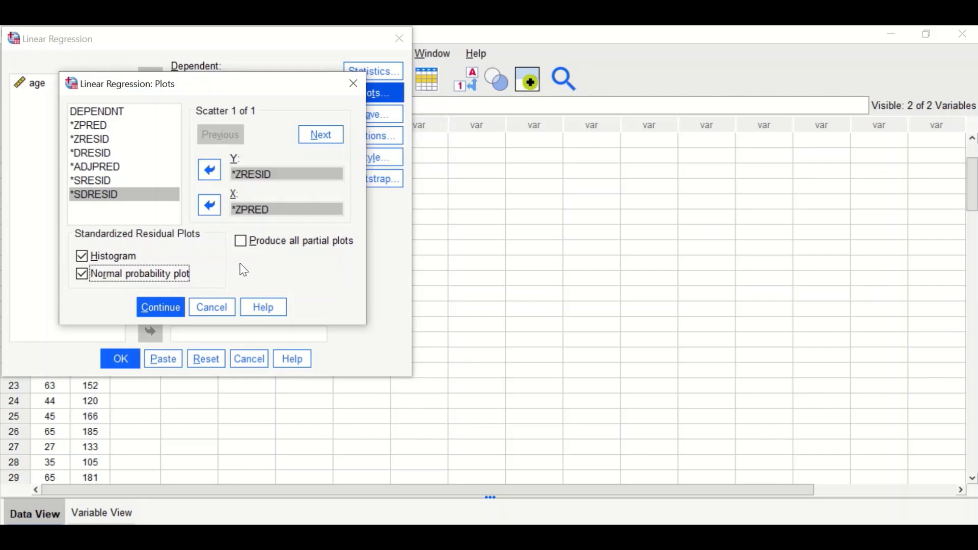
left_click(164, 306)
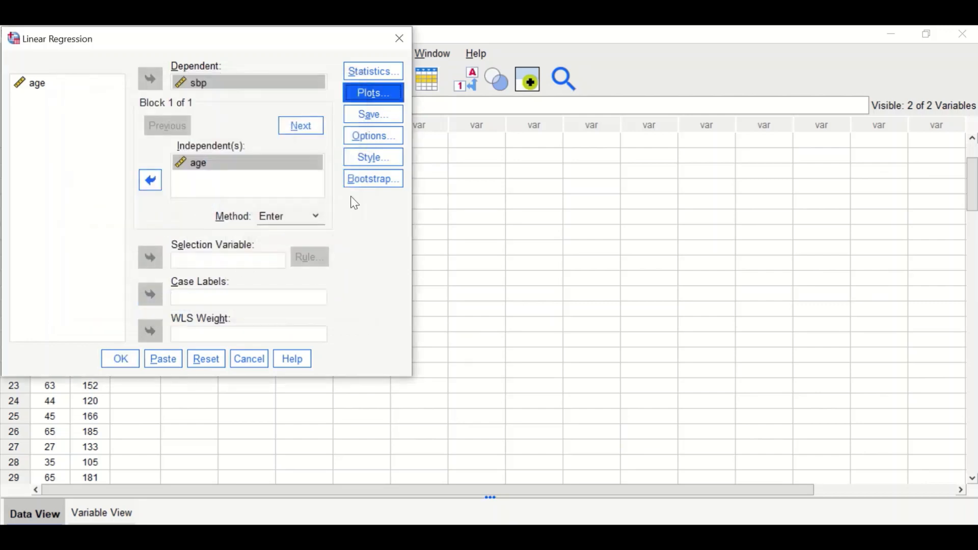
Check the regression Options defaults and run the regression.
left_click(367, 137)
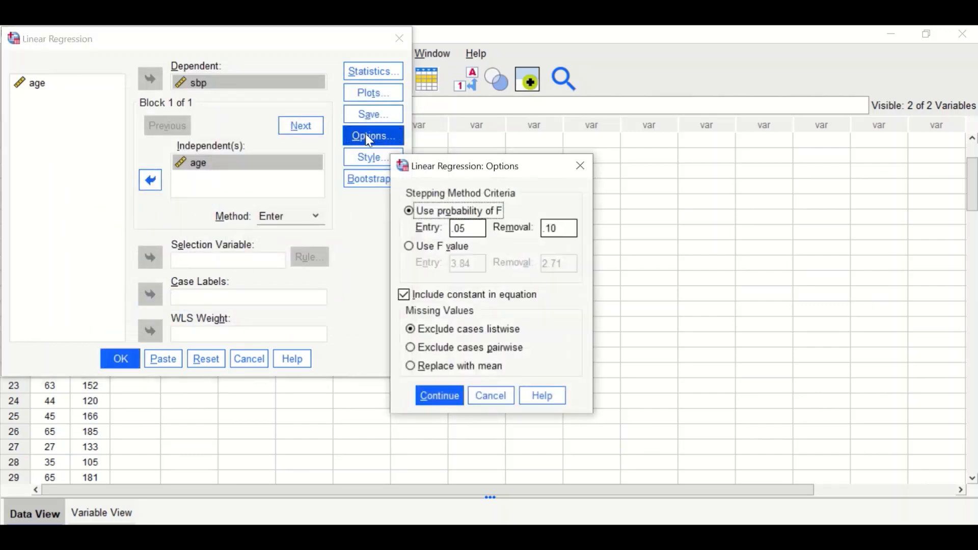
left_click(440, 397)
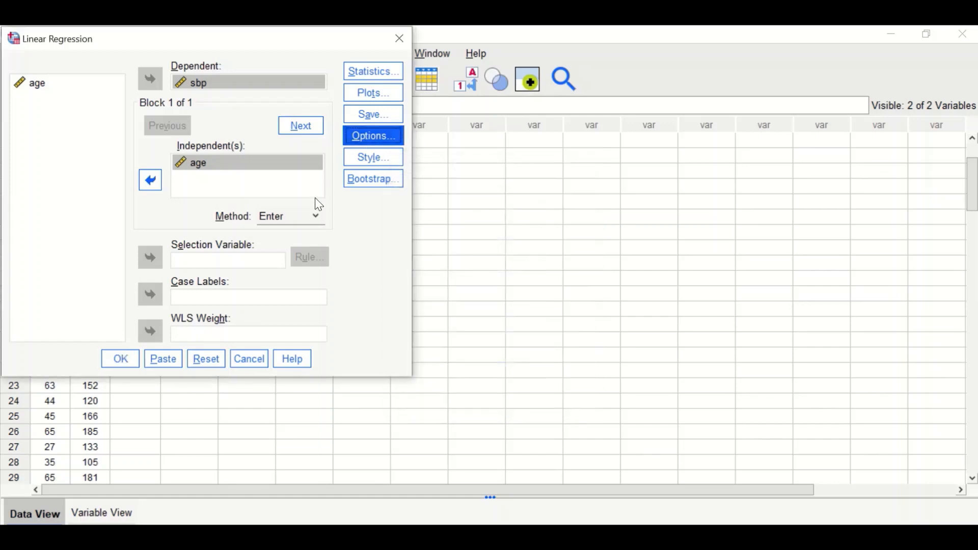
left_click(121, 359)
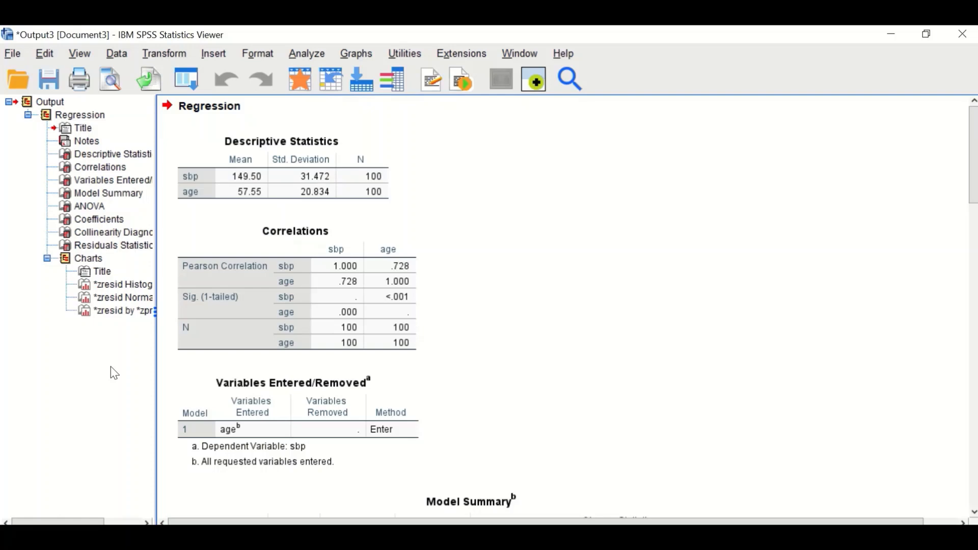
Examine the descriptive statistics and correlations tables in the regression output.
left_click(358, 305)
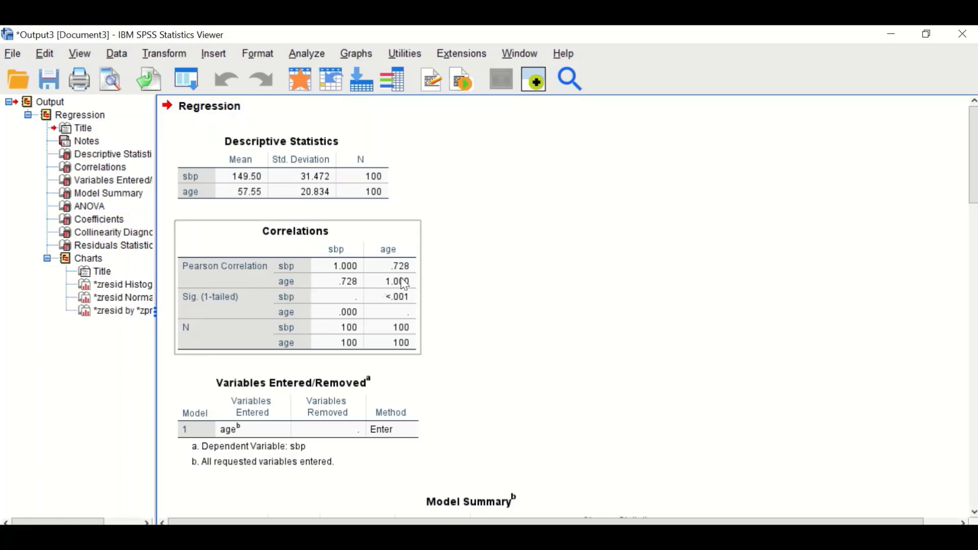
left_click(457, 259)
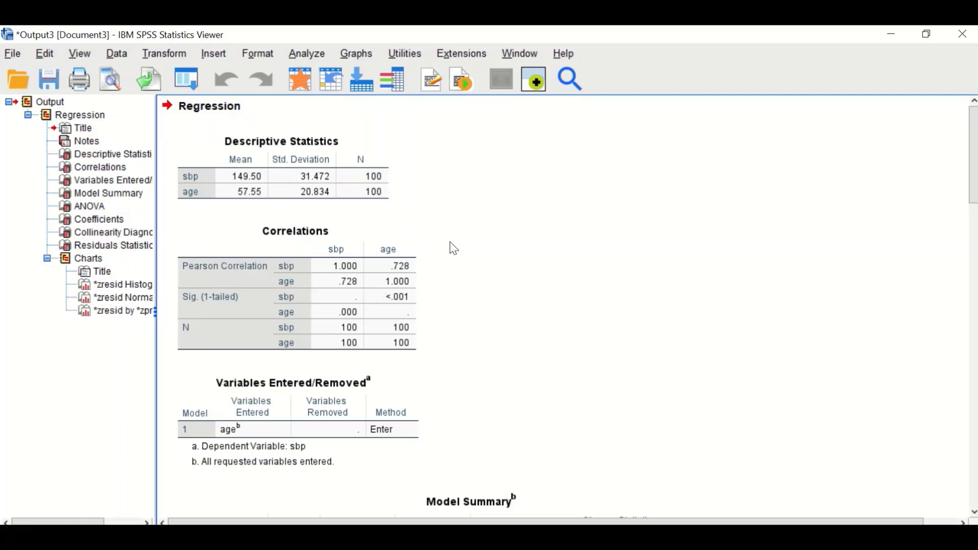
left_click(390, 183)
scroll(504, 279, "down", 3)
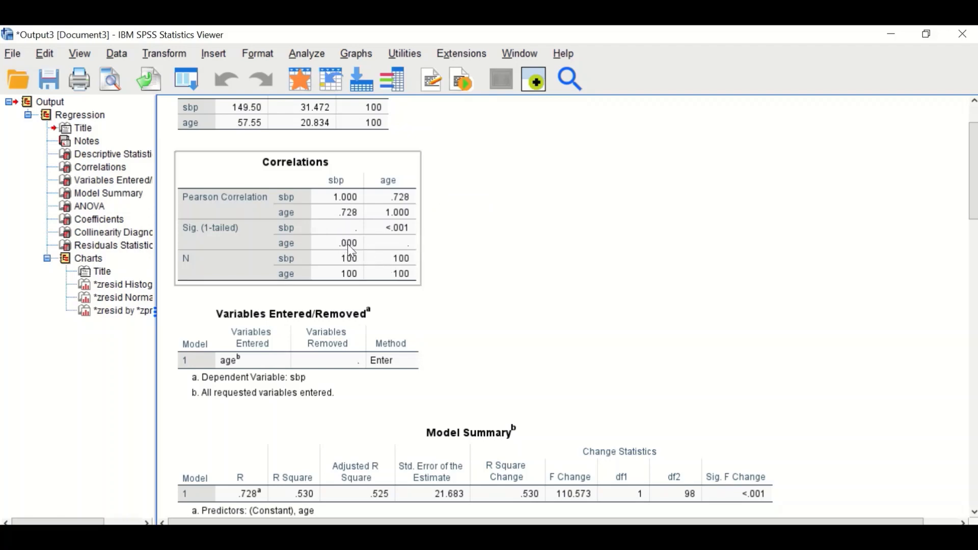
scroll(520, 260, "down", 5)
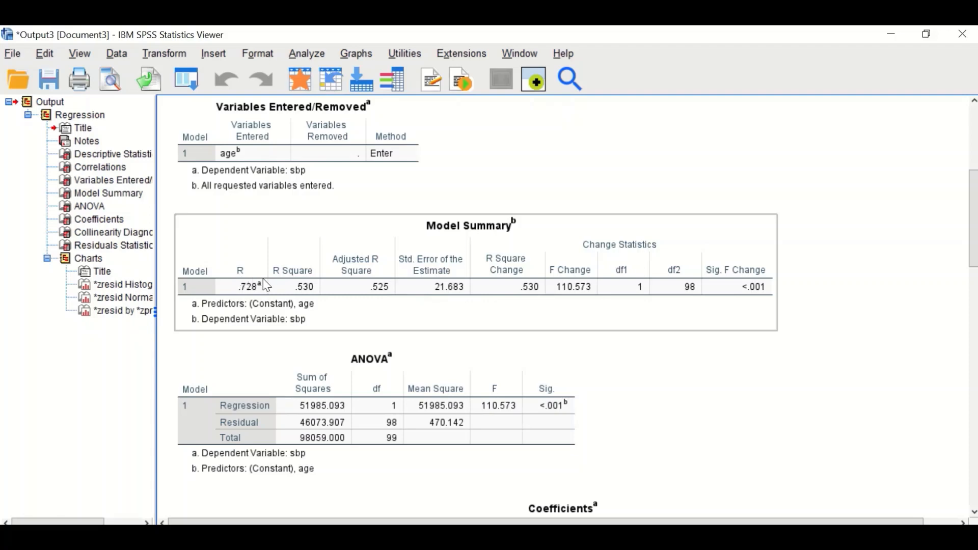
scroll(254, 294, "up", 3)
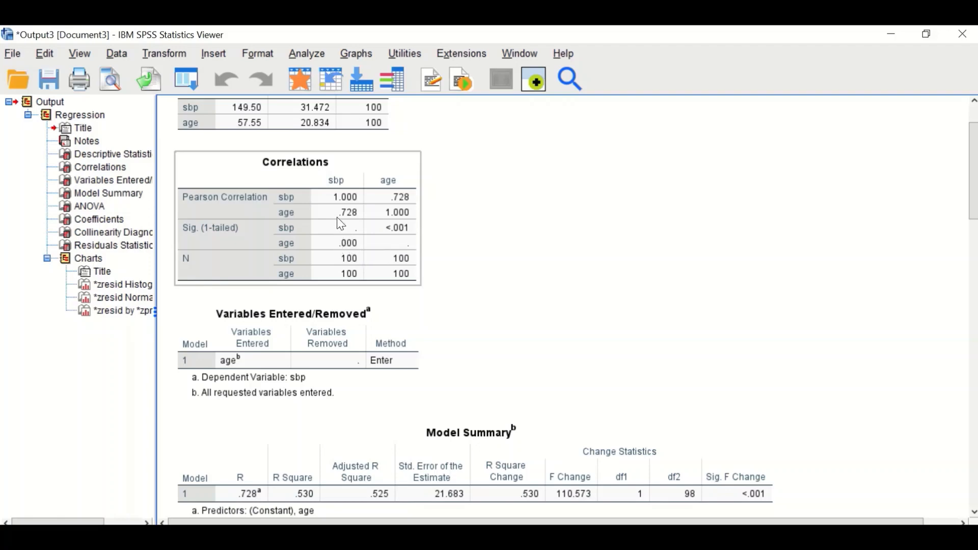
Scroll through the model summary, ANOVA, coefficients, collinearity tables and the residual histogram and P-P plot.
scroll(340, 224, "down", 3)
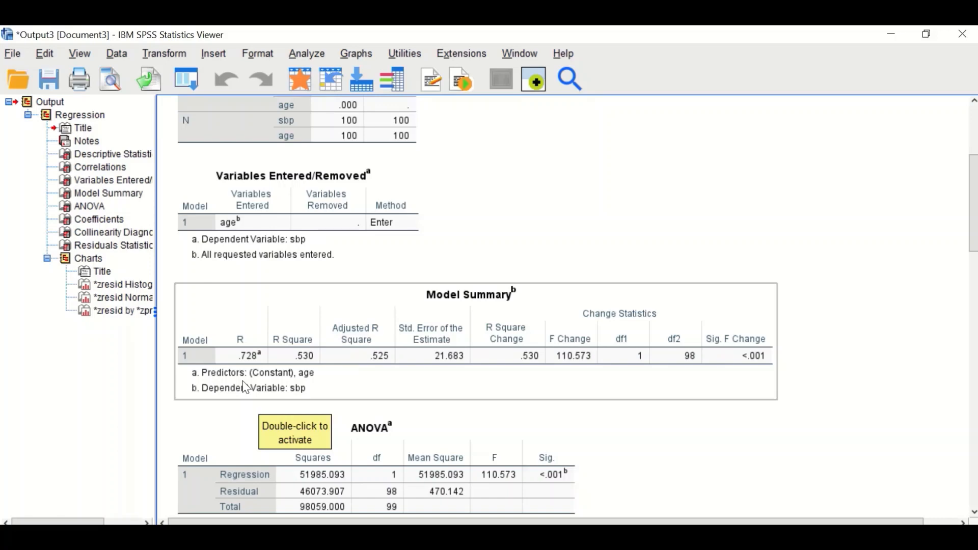
scroll(246, 388, "down", 3)
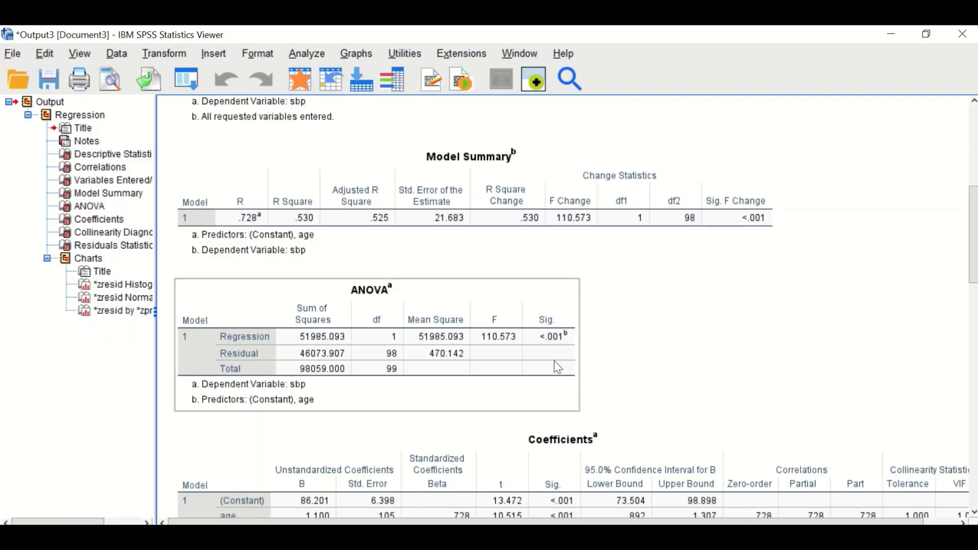
scroll(663, 355, "down", 5)
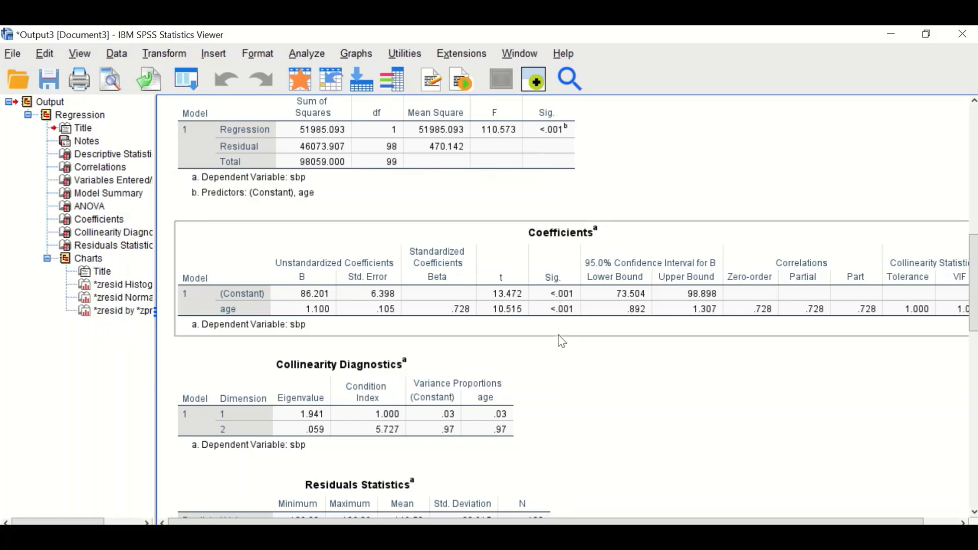
scroll(558, 338, "down", 8)
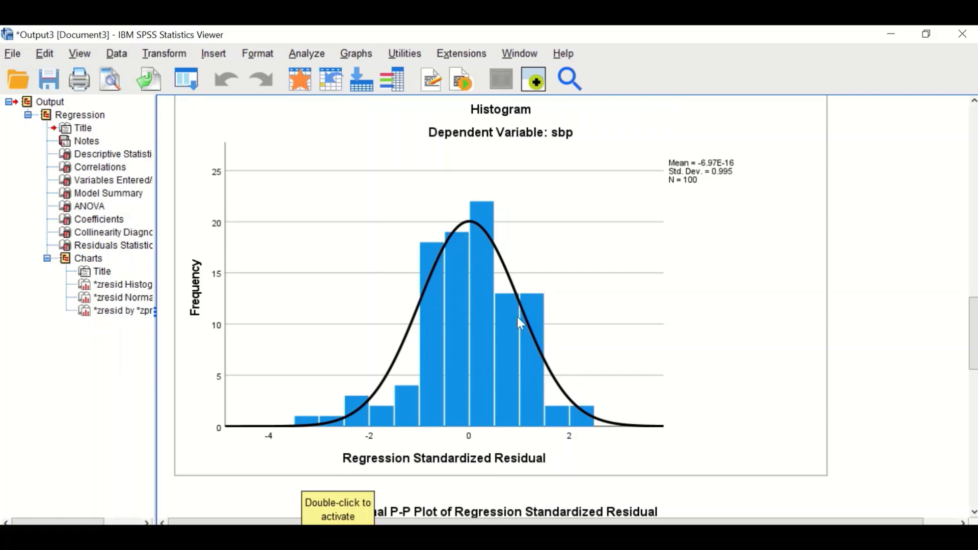
scroll(521, 324, "down", 3)
scroll(524, 320, "down", 5)
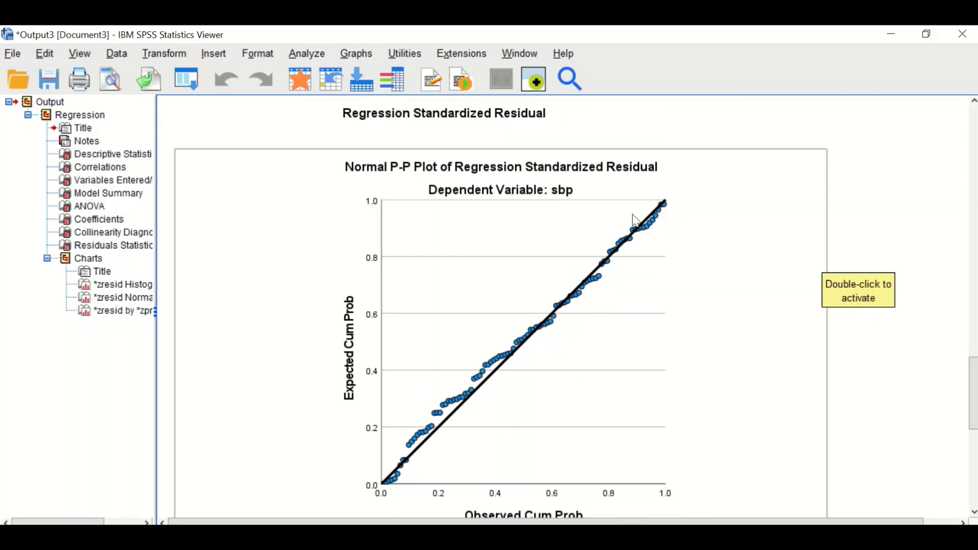
scroll(570, 351, "down", 6)
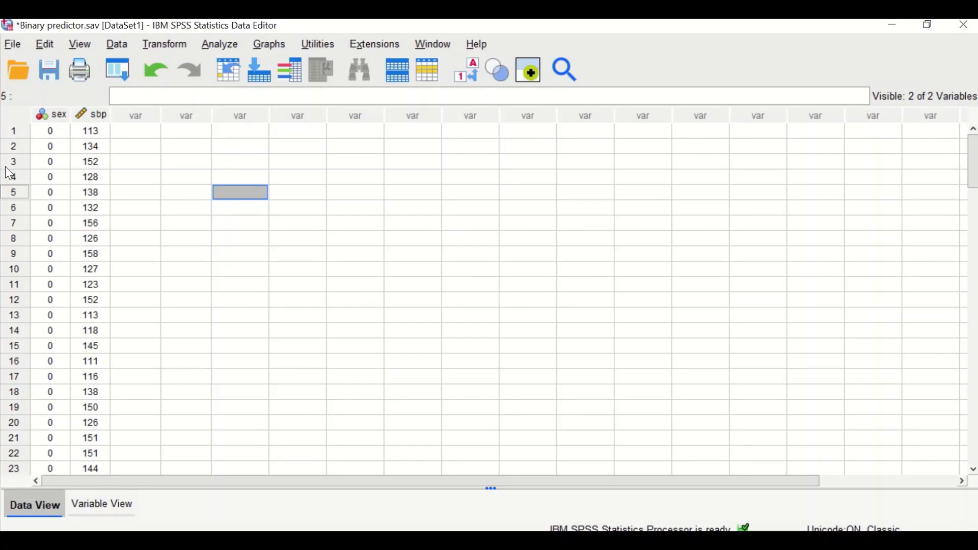
Browse the sex and sbp values in the binary predictor data and switch to Variable View.
scroll(45, 159, "down", 2)
scroll(44, 286, "down", 14)
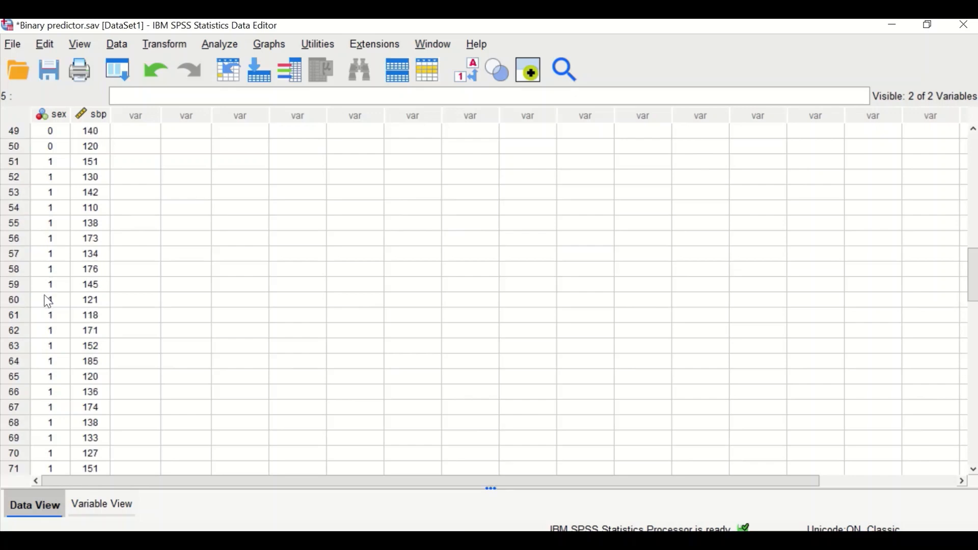
scroll(47, 288, "up", 10)
scroll(56, 276, "up", 2)
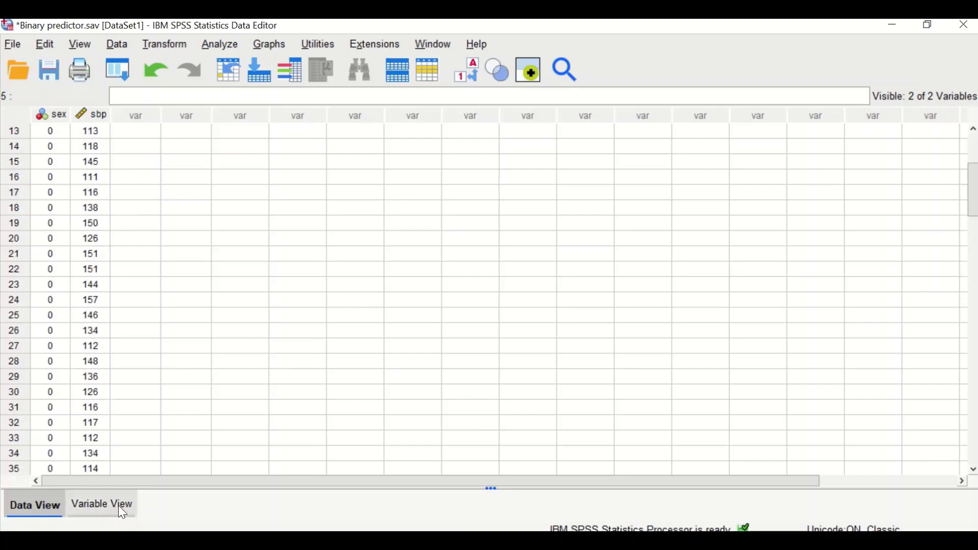
left_click(102, 507)
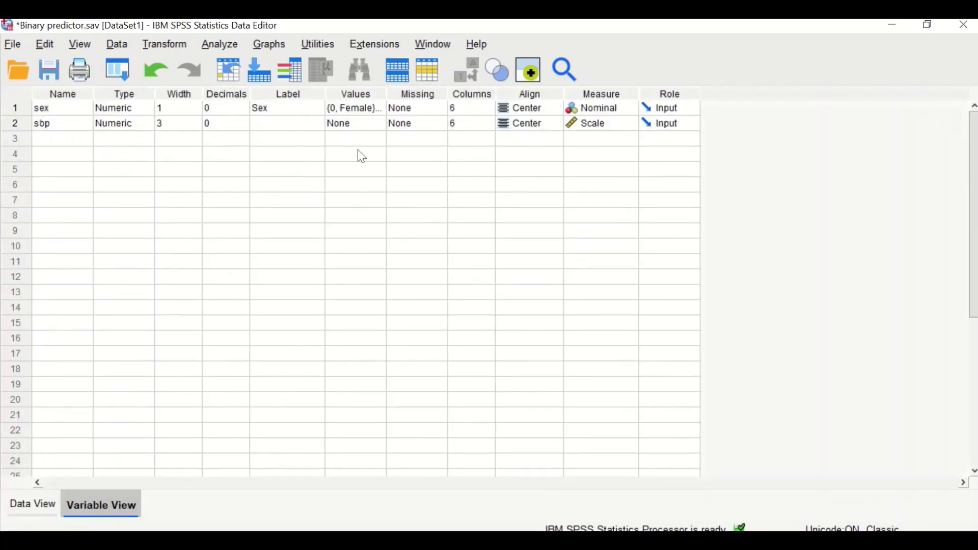
Inspect the value labels defined for sex, close them, and return to the data grid.
double_click(374, 107)
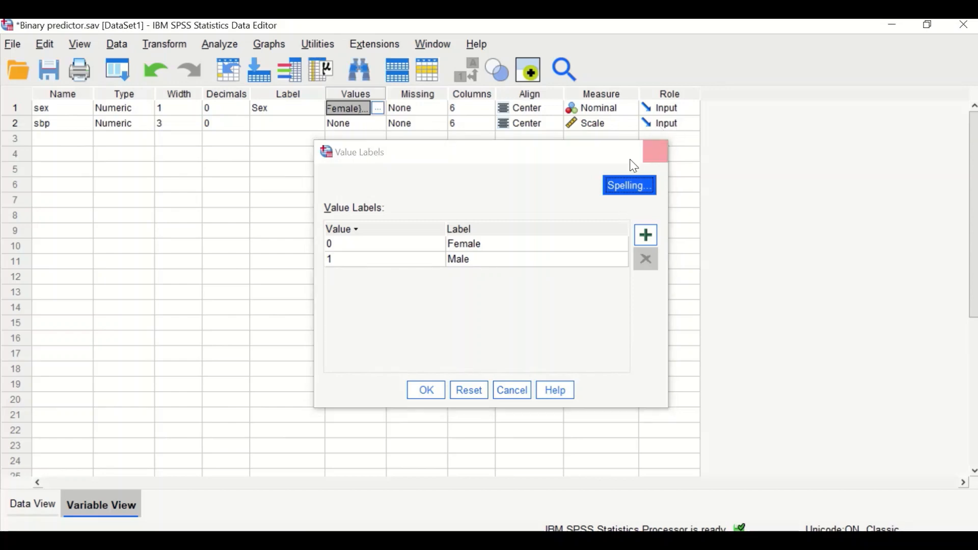
left_click(656, 152)
left_click(33, 504)
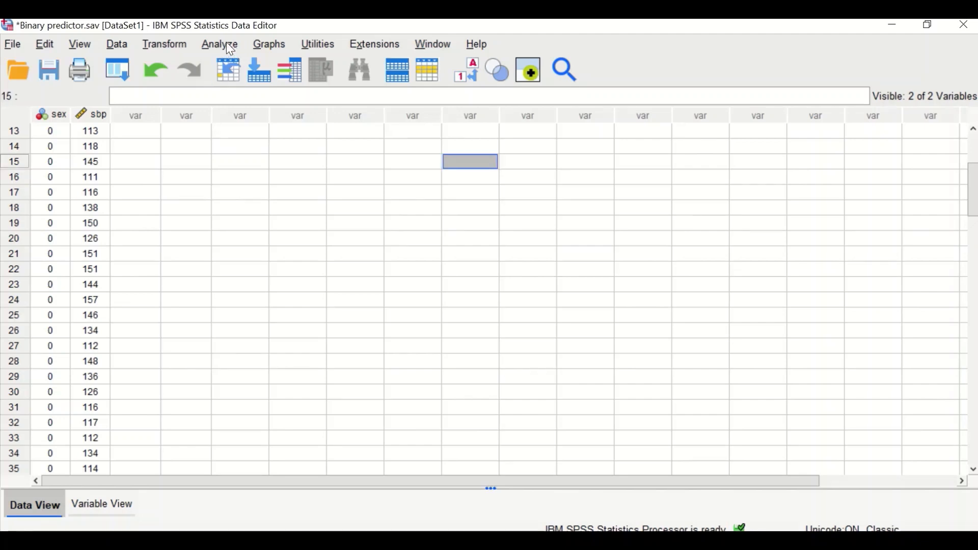
Open Explore, reset it, and set sbp as the dependent variable with Sex as the factor.
left_click(226, 44)
mouse_move(244, 114)
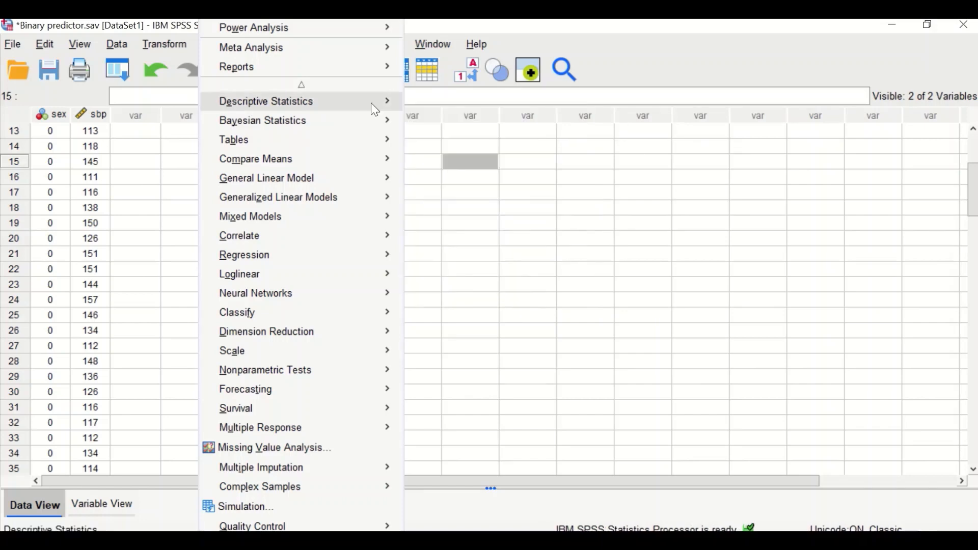
mouse_move(372, 104)
left_click(455, 168)
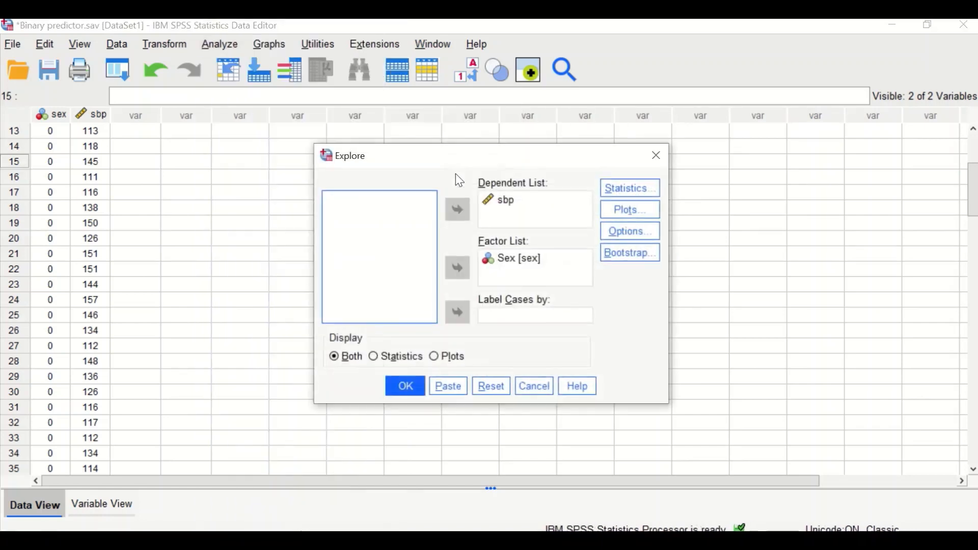
left_click(482, 391)
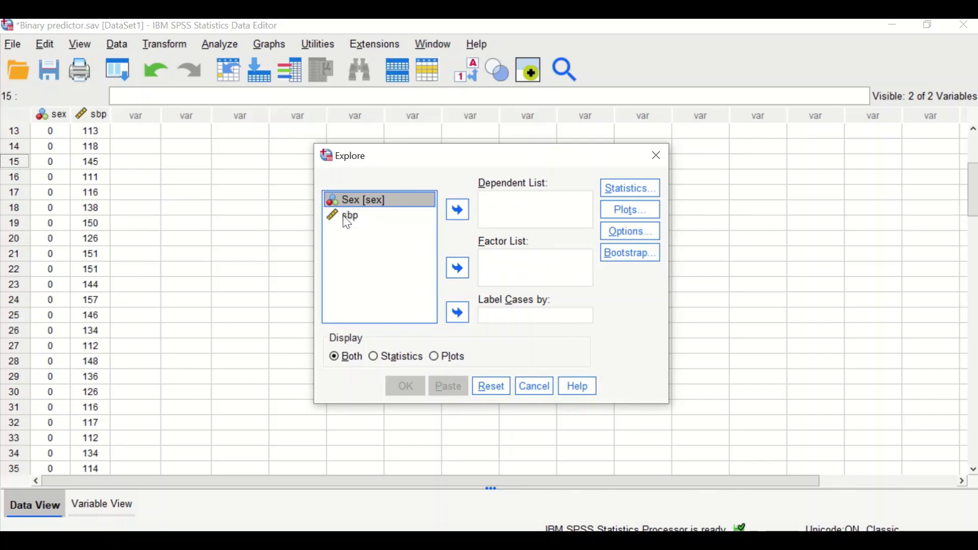
left_click_drag(347, 220, 495, 204)
left_click_drag(354, 204, 505, 268)
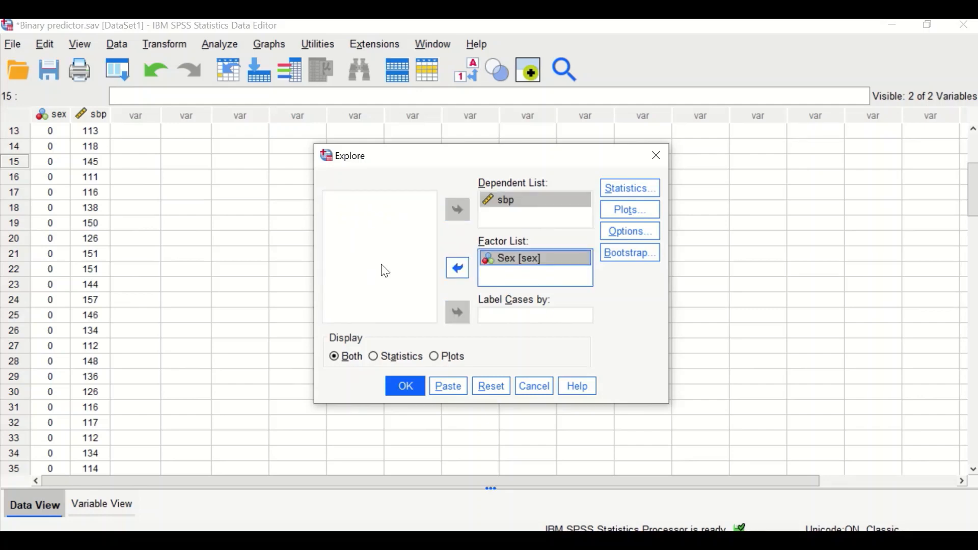
Keep Descriptives in Explore statistics and set plots to Histogram plus normality plots with tests, dropping stem-and-leaf.
left_click(641, 196)
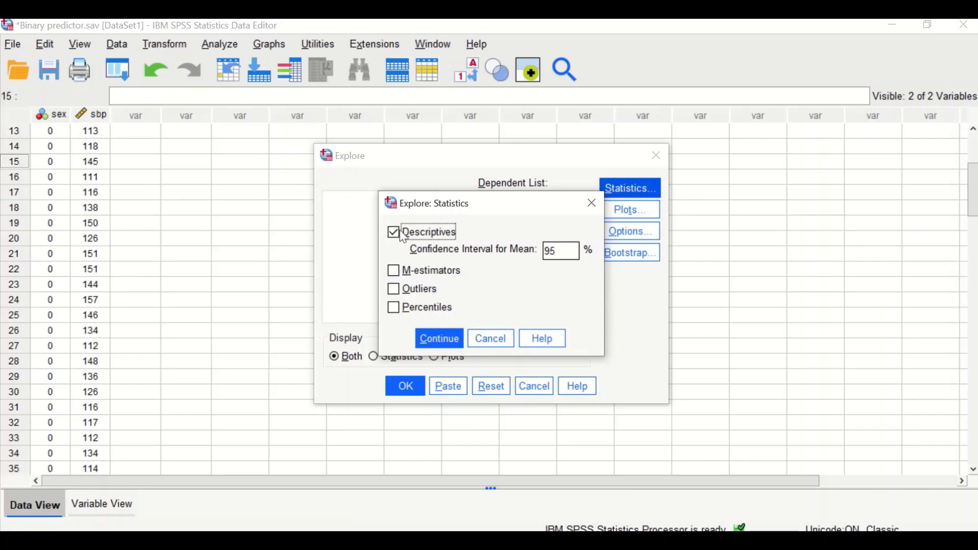
left_click(439, 339)
left_click(619, 208)
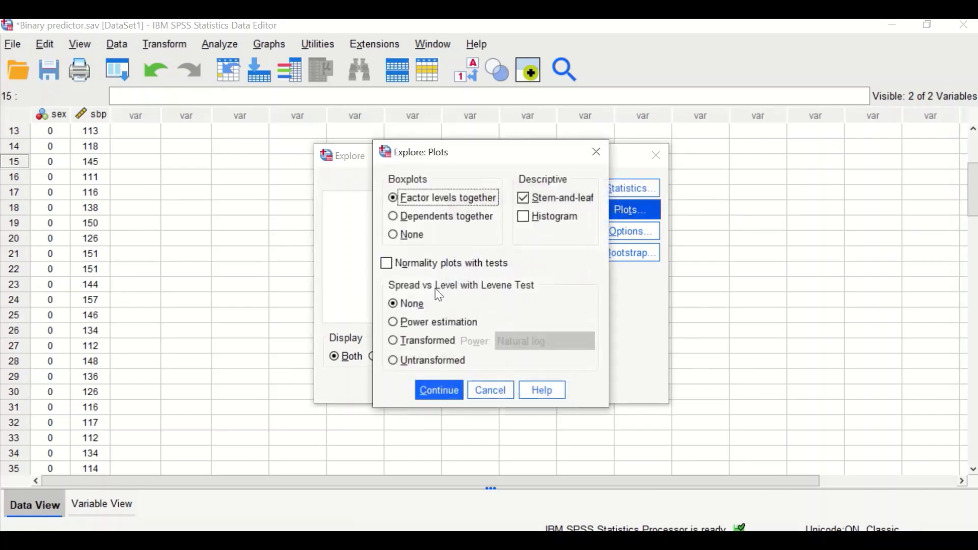
left_click(524, 198)
left_click(523, 217)
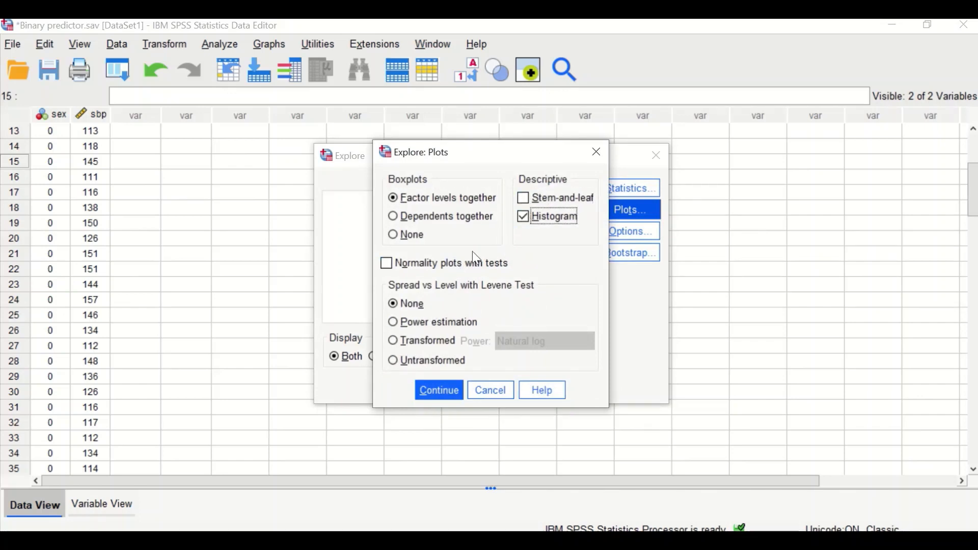
left_click(393, 266)
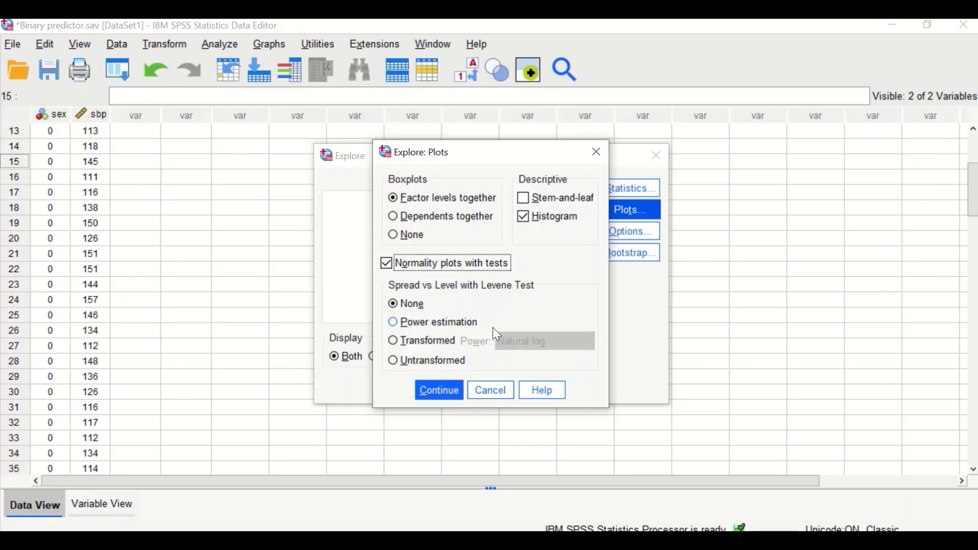
left_click(442, 398)
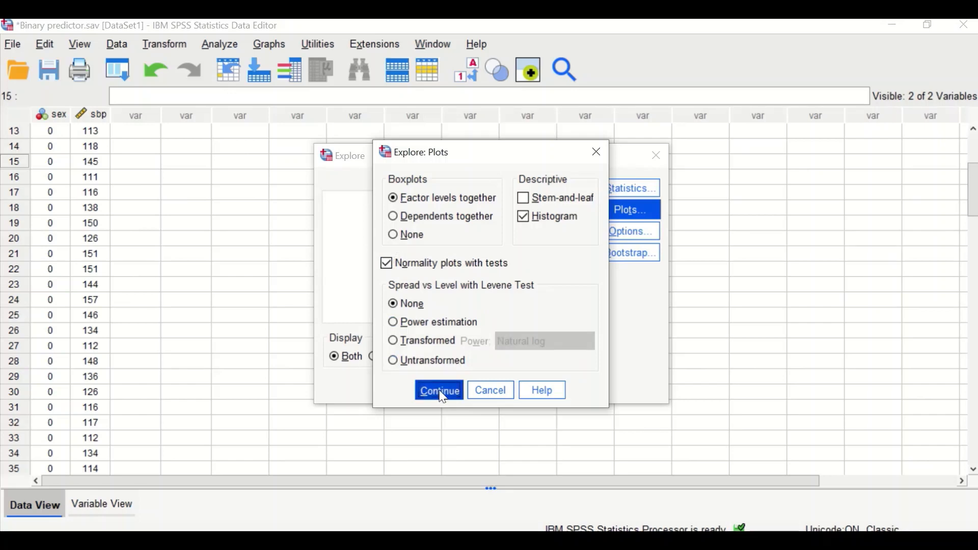
Review the Explore options and run the Explore analysis.
left_click(622, 231)
left_click(434, 336)
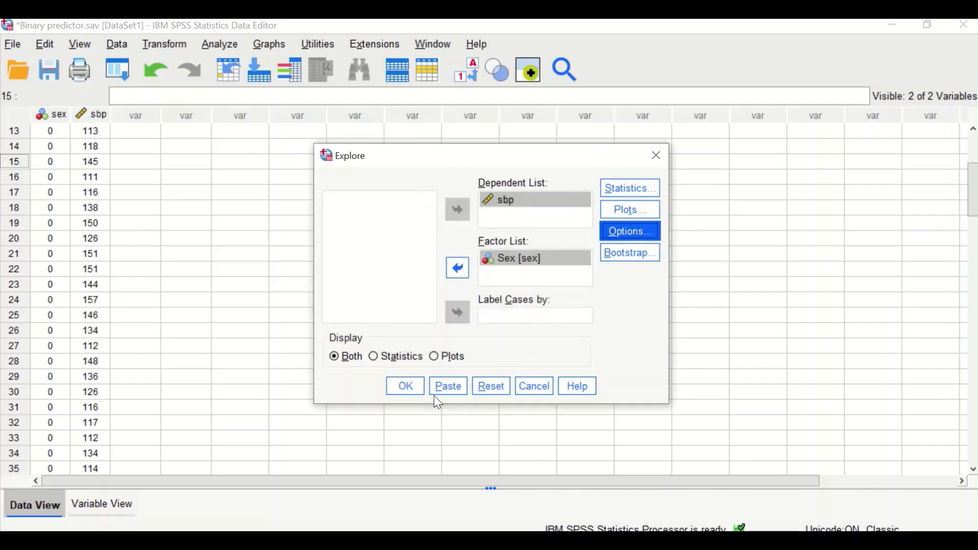
left_click(408, 389)
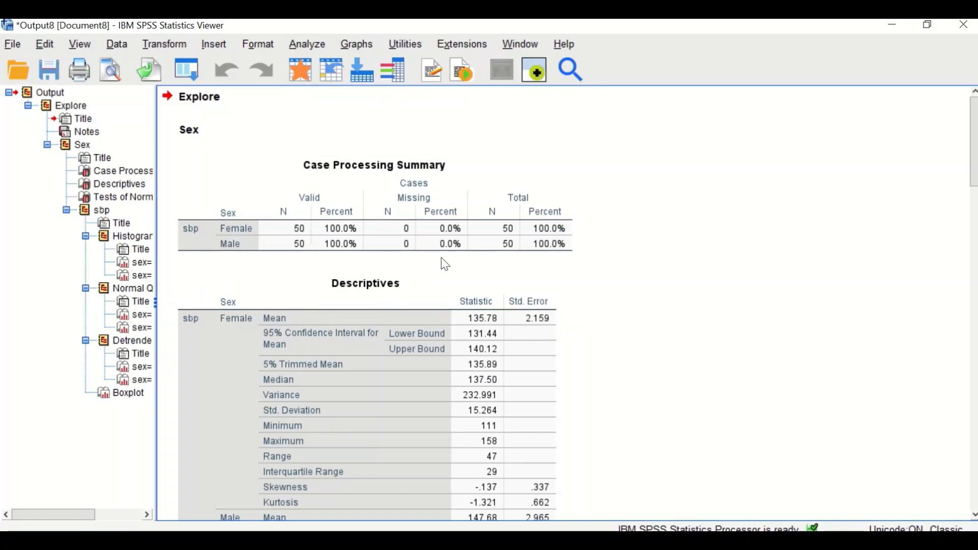
Examine the case processing summary, descriptives by sex and tests of normality in the Explore output.
scroll(442, 264, "down", 4)
scroll(470, 260, "down", 2)
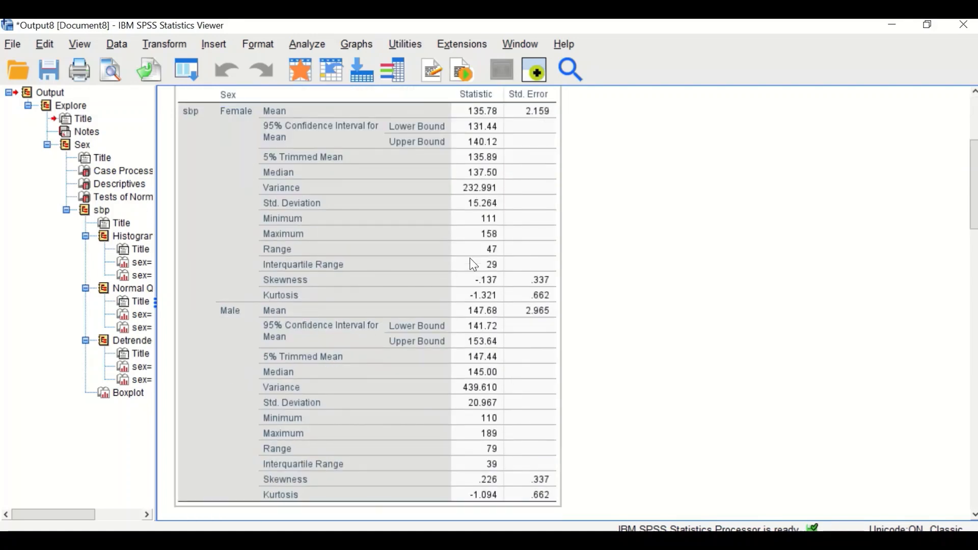
scroll(470, 260, "up", 2)
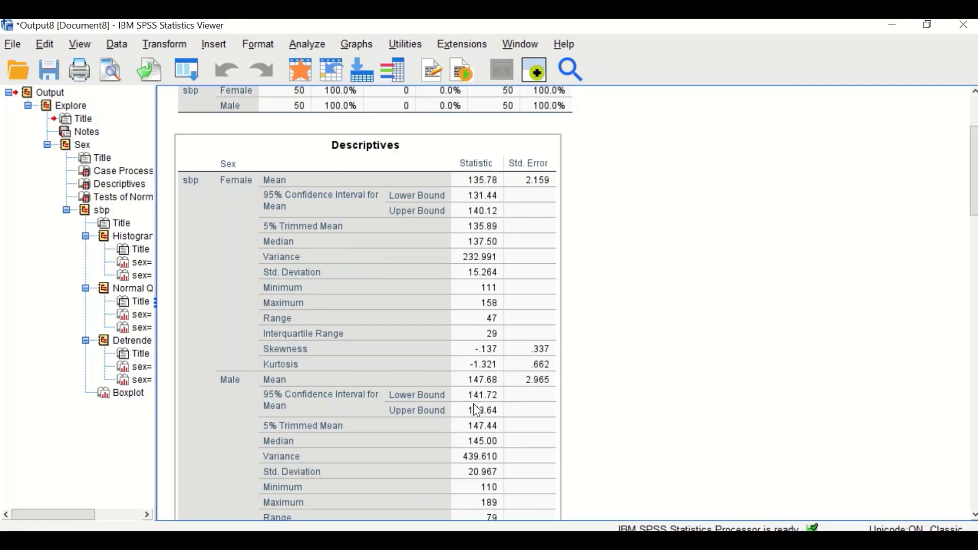
left_click(614, 295)
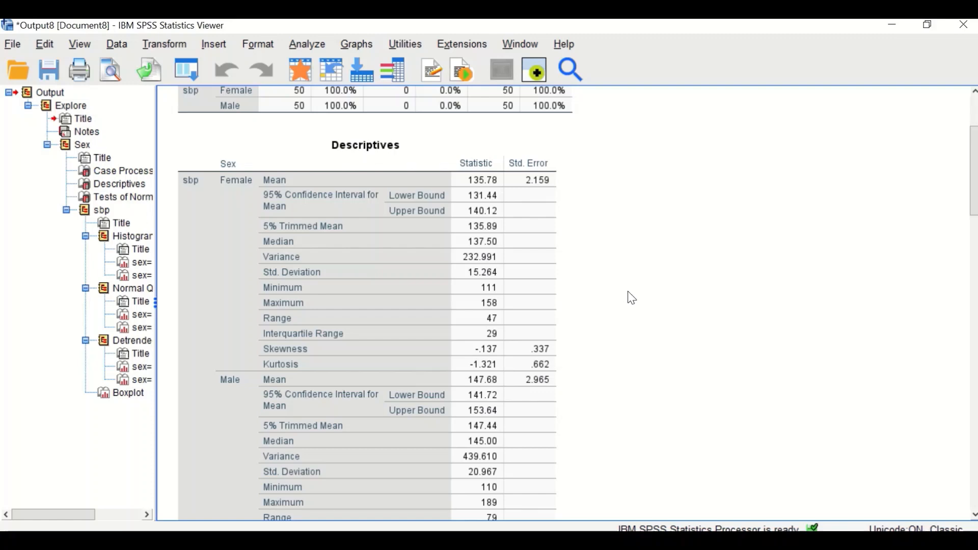
scroll(633, 278, "down", 5)
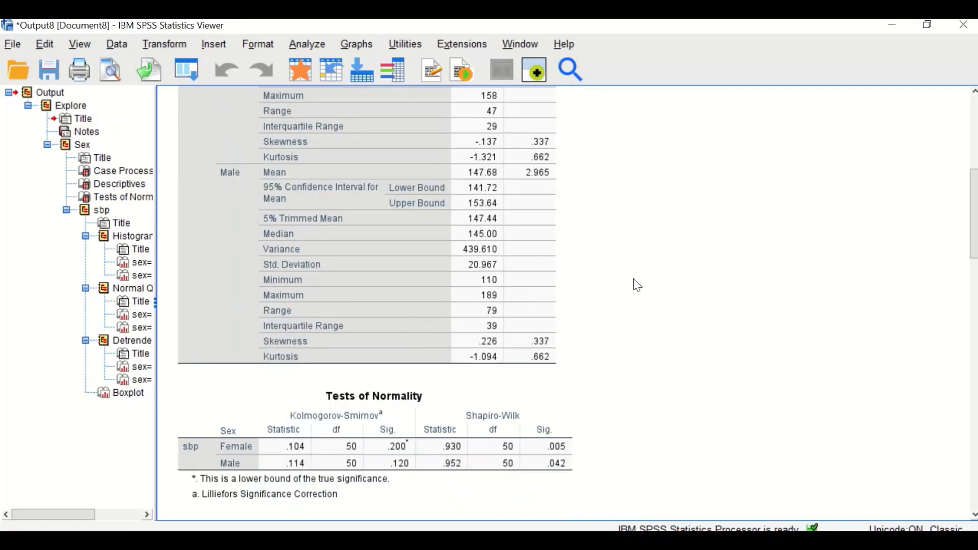
scroll(661, 335, "up", 3)
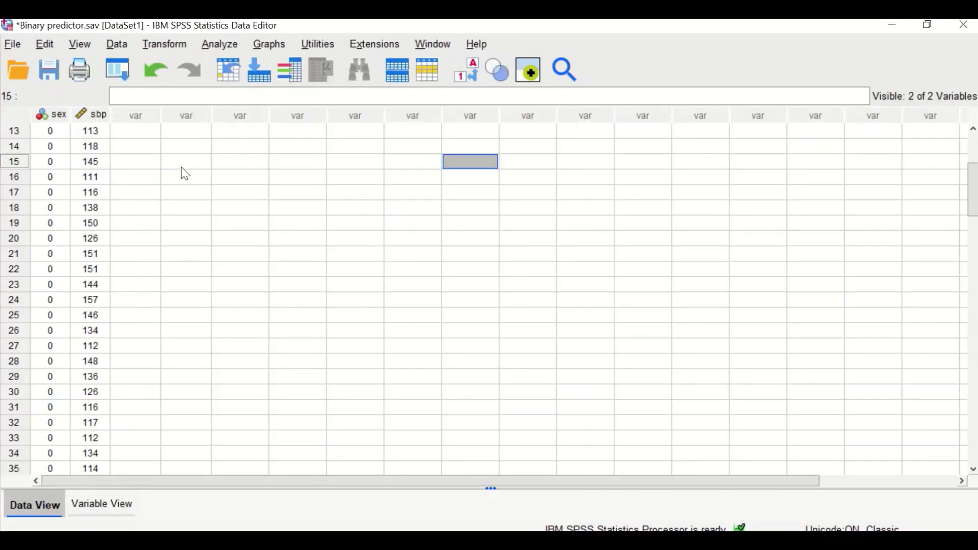
Open Linear Regression with sbp as the dependent variable and Sex as the independent variable.
left_click(219, 45)
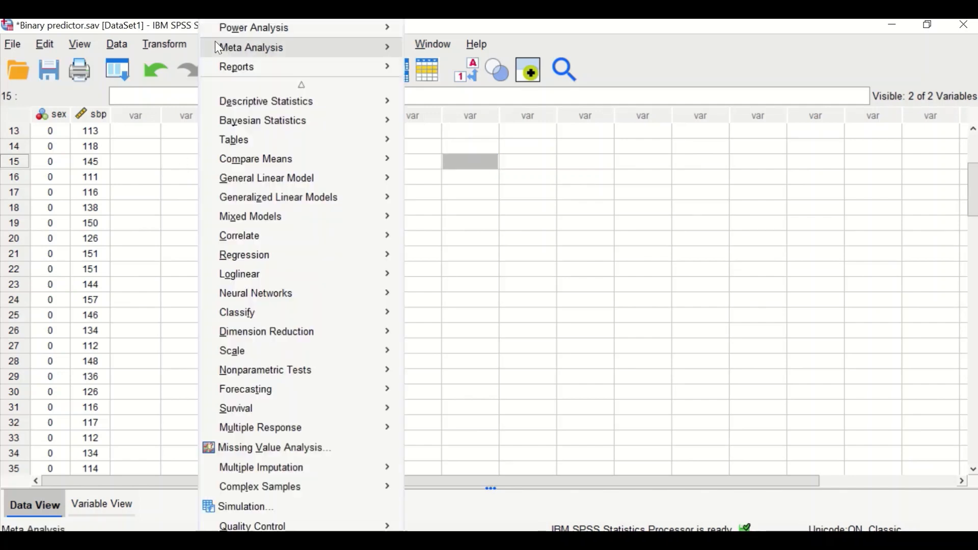
mouse_move(253, 254)
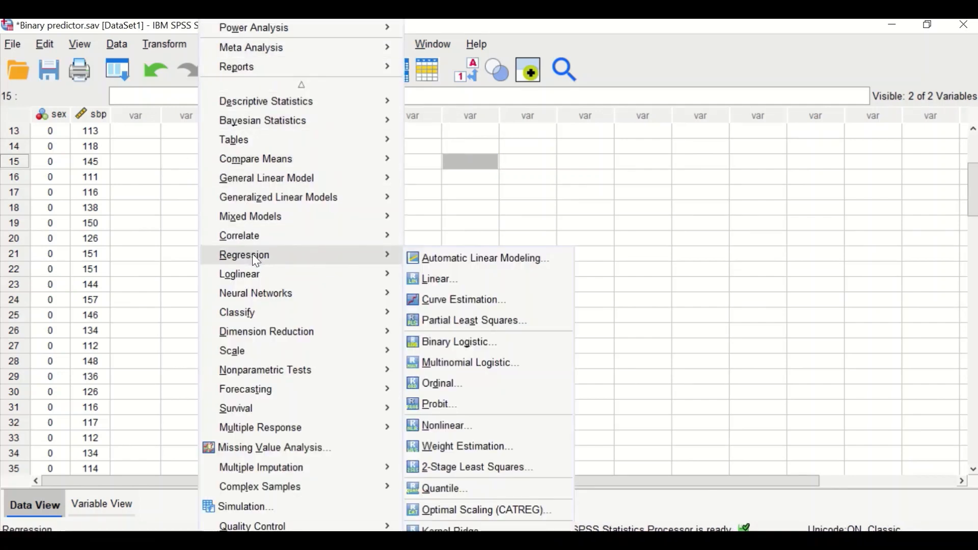
left_click(440, 283)
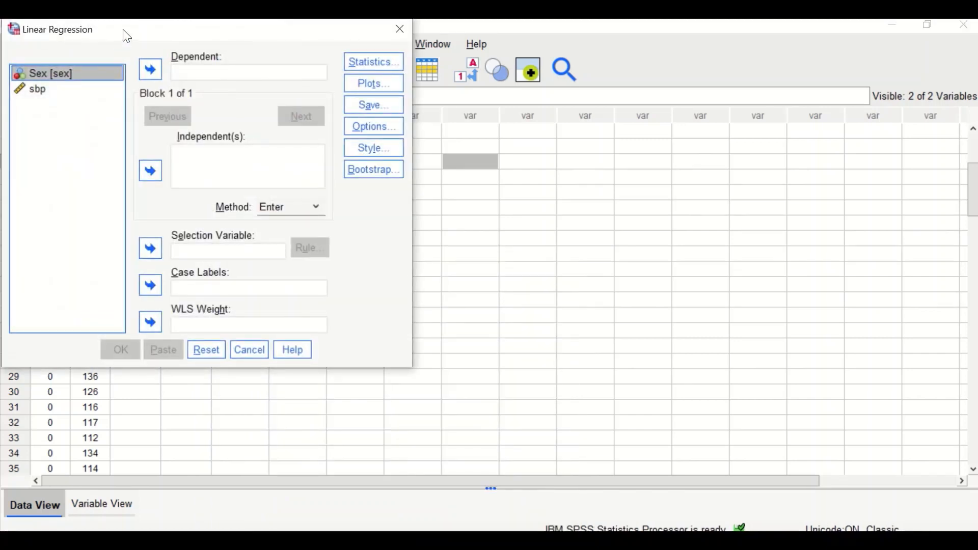
left_click_drag(126, 36, 160, 67)
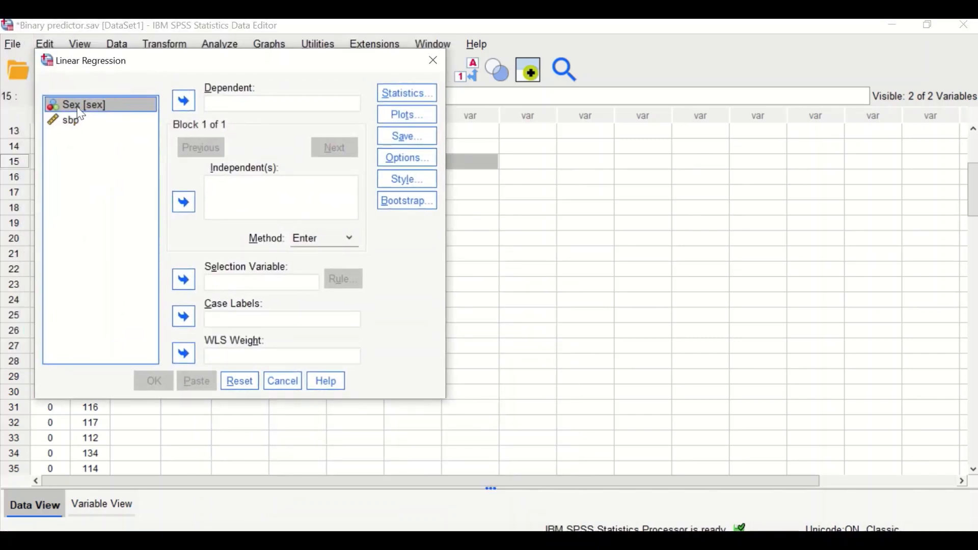
left_click_drag(81, 114, 225, 199)
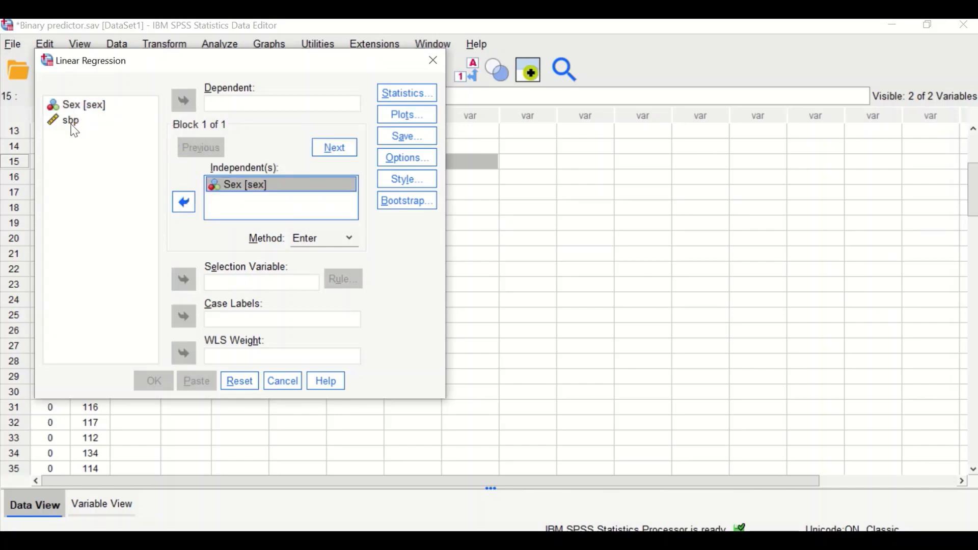
left_click_drag(74, 131, 232, 104)
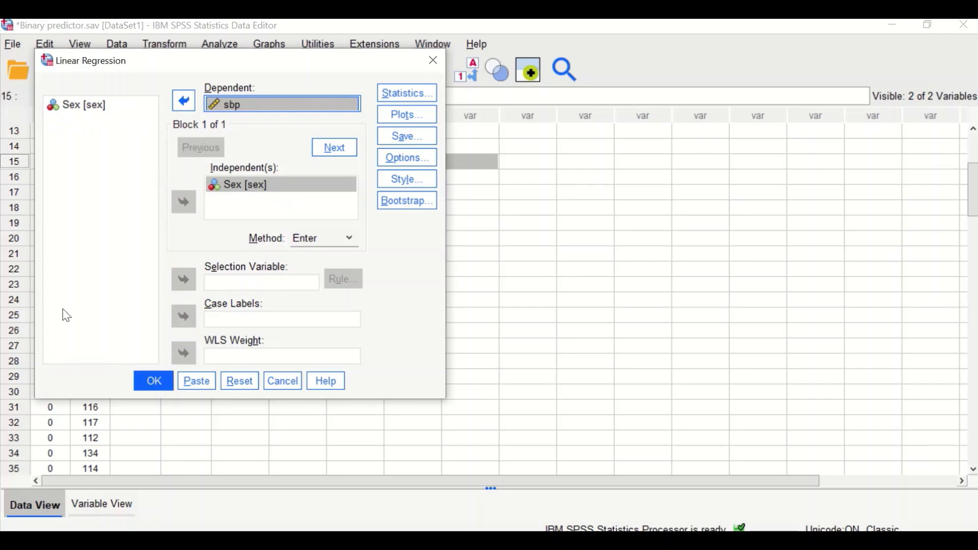
Add R squared change, descriptives, part and partial correlations, collinearity diagnostics and casewise diagnostics to the regression statistics.
left_click(407, 94)
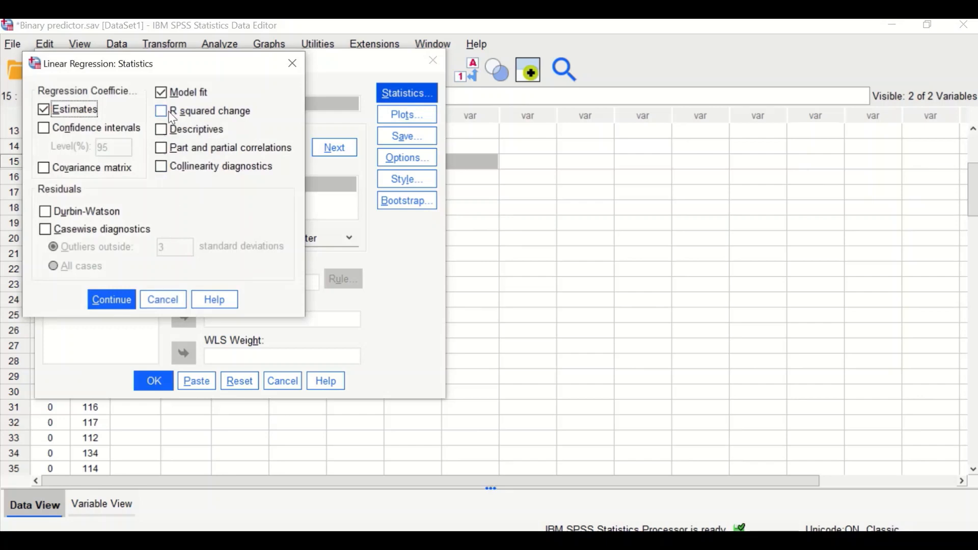
left_click(162, 114)
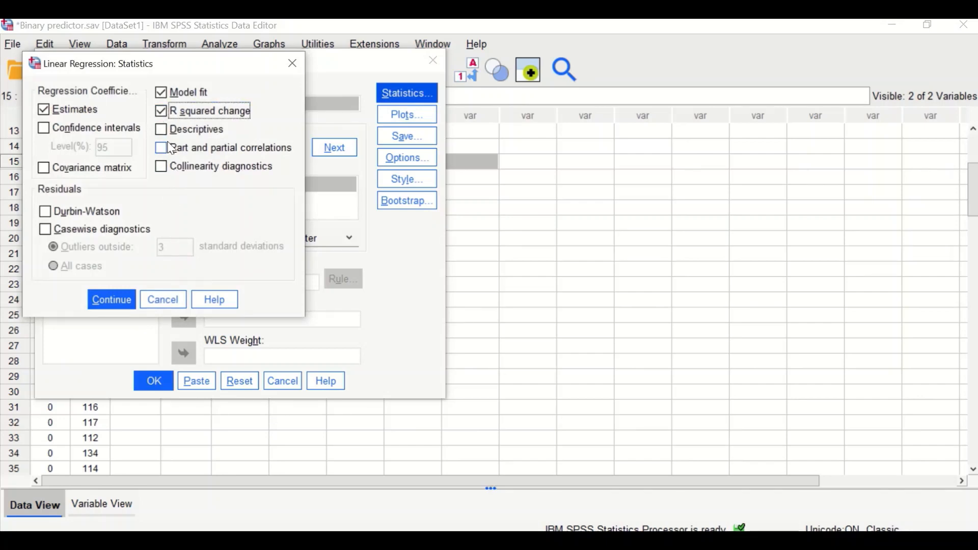
left_click(162, 132)
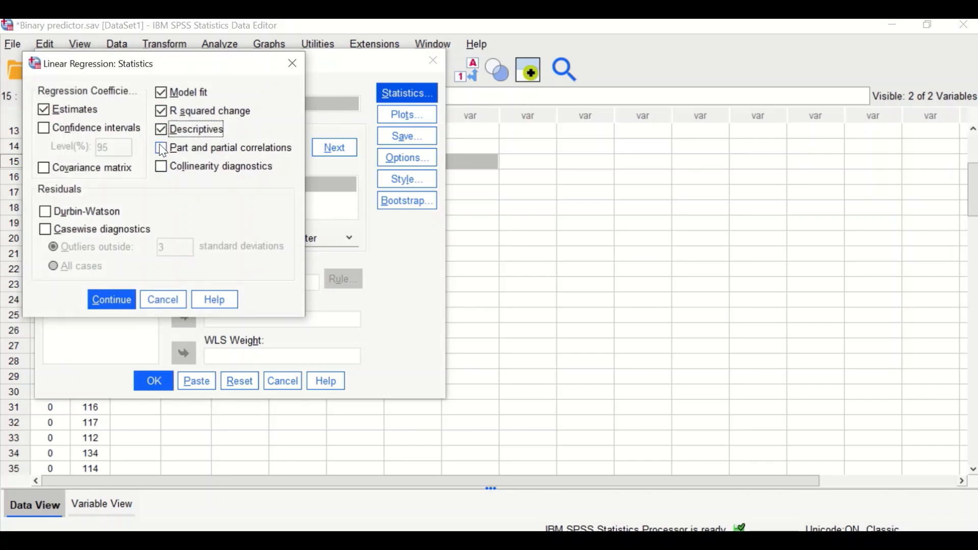
left_click(162, 148)
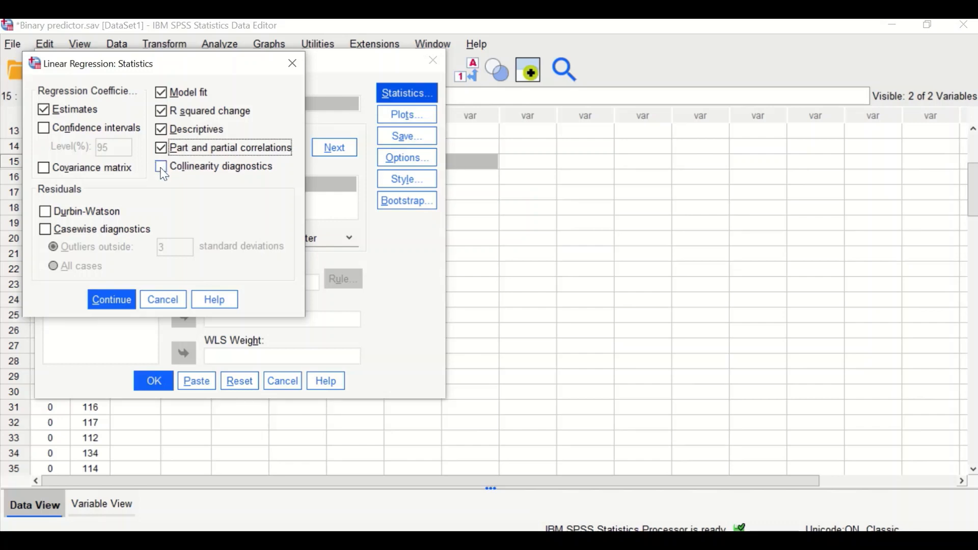
left_click(162, 168)
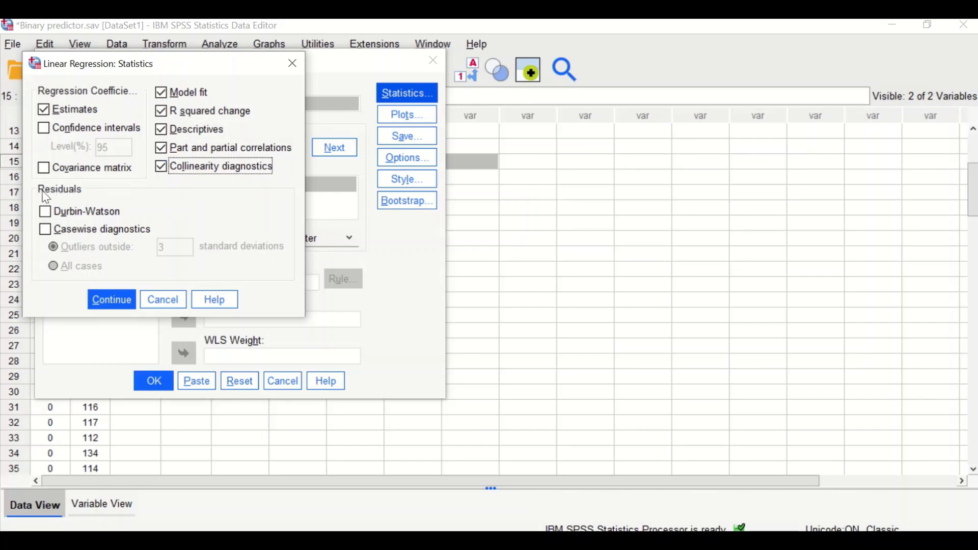
left_click(46, 230)
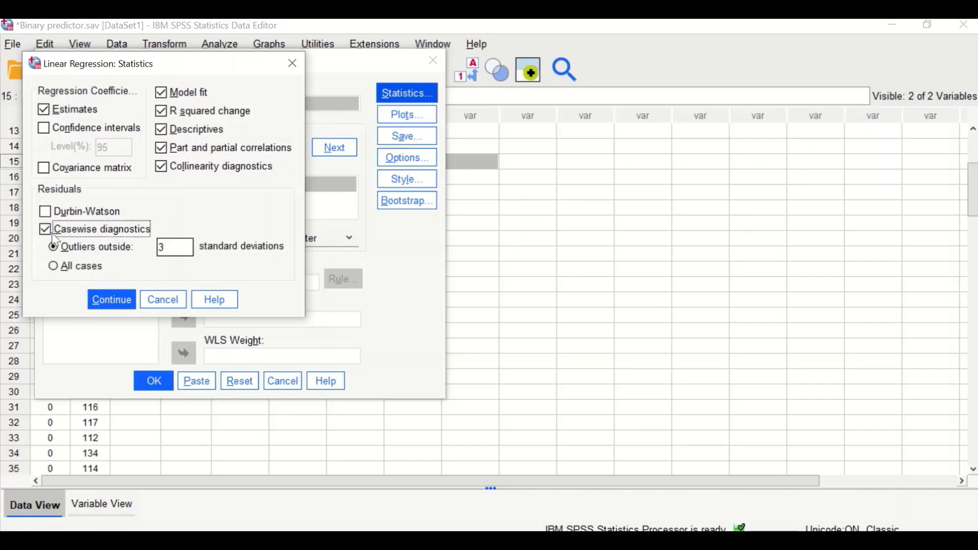
left_click(112, 300)
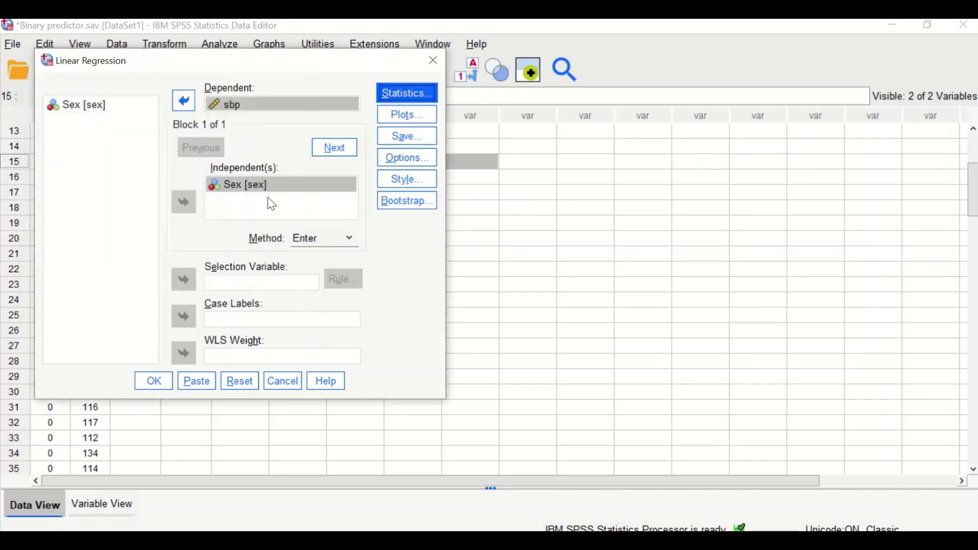
Set up a scatterplot of *ZRESID against *ZPRED and add a residual histogram and normal probability plot.
left_click(403, 115)
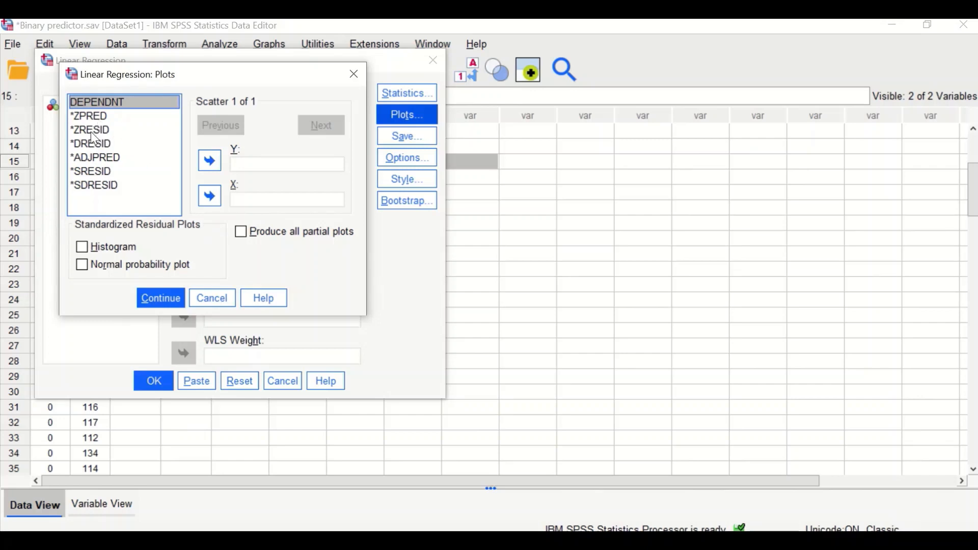
left_click_drag(90, 116, 256, 201)
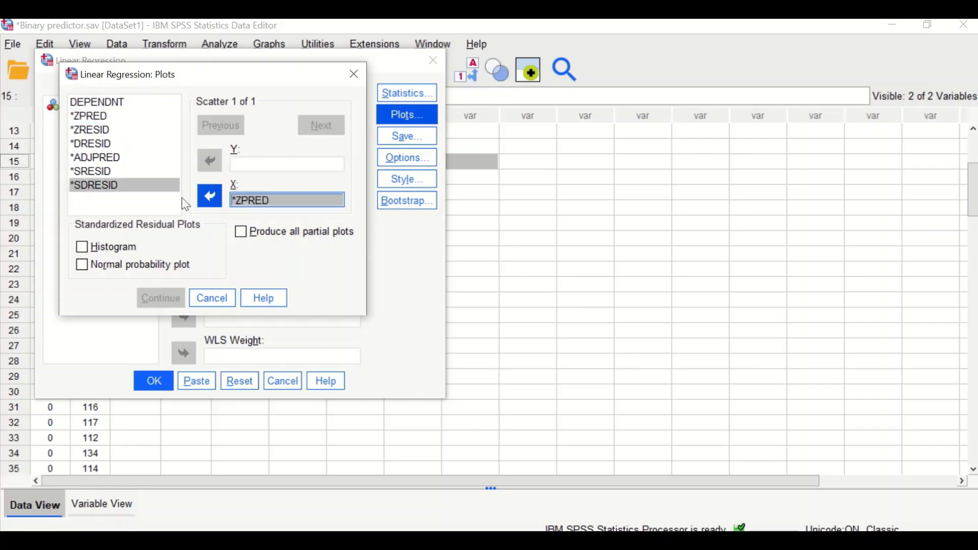
left_click(86, 132)
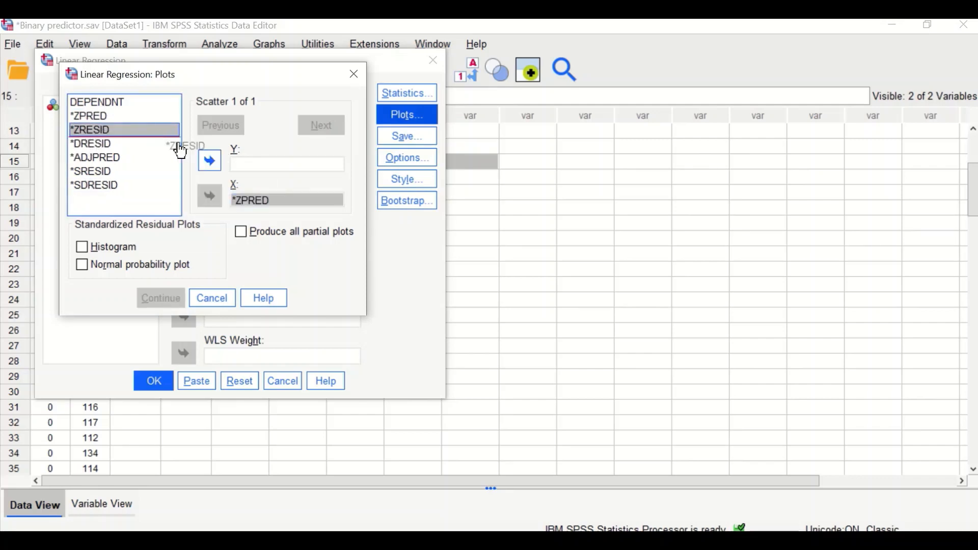
left_click(209, 161)
left_click(245, 163)
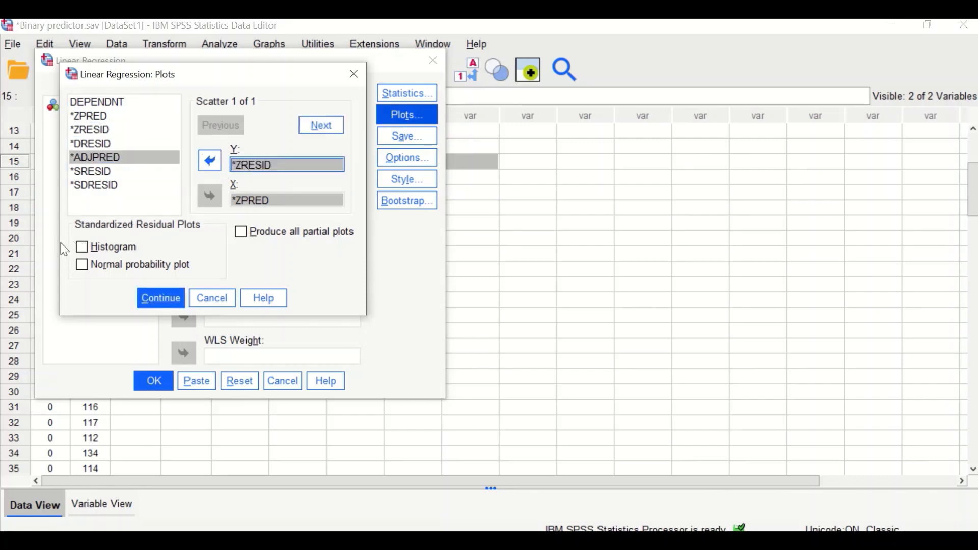
left_click(81, 247)
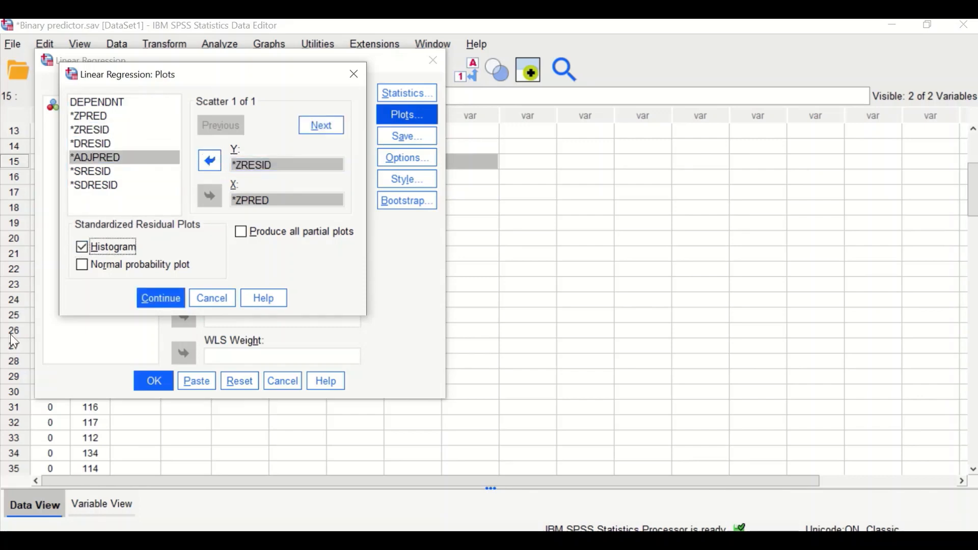
left_click(82, 266)
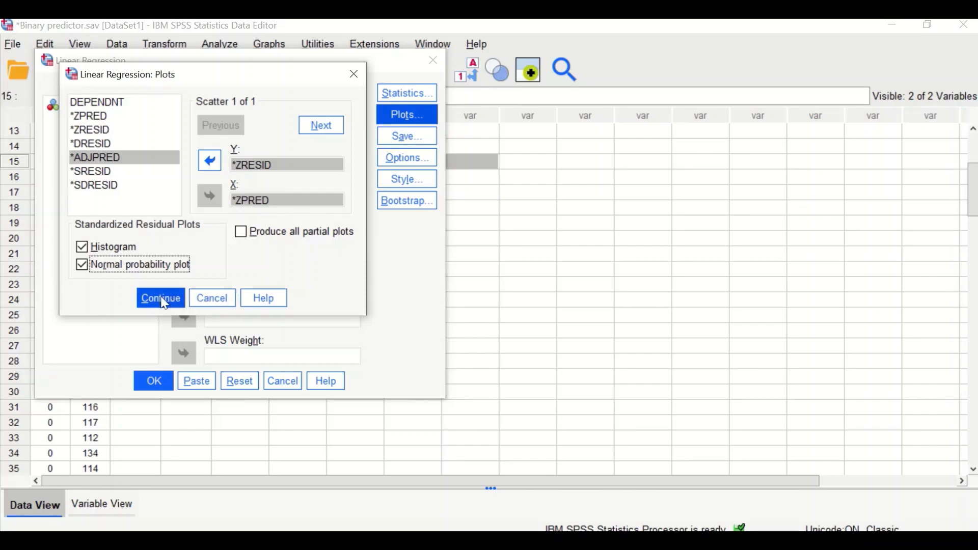
left_click(162, 301)
Review the Save and Options settings for the regression, then run the analysis.
left_click(406, 137)
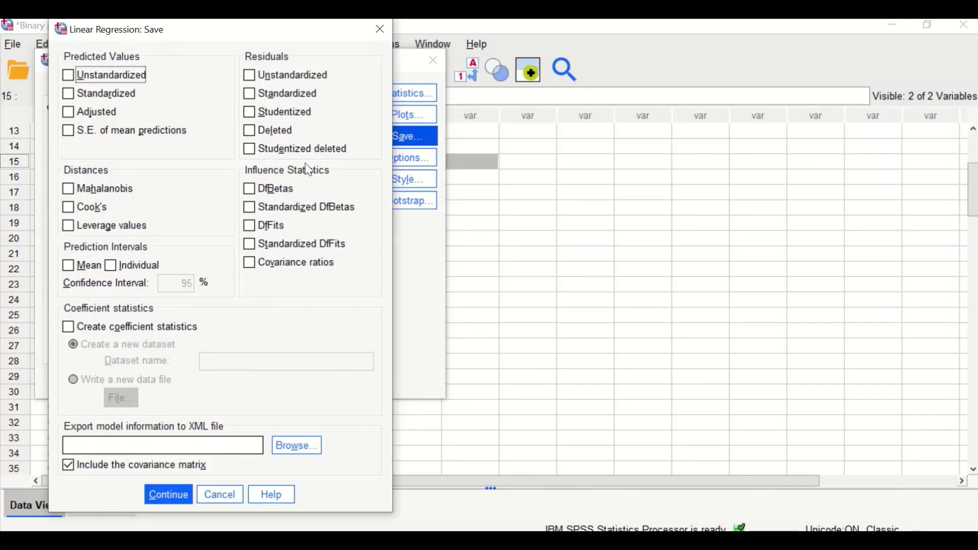
left_click(175, 501)
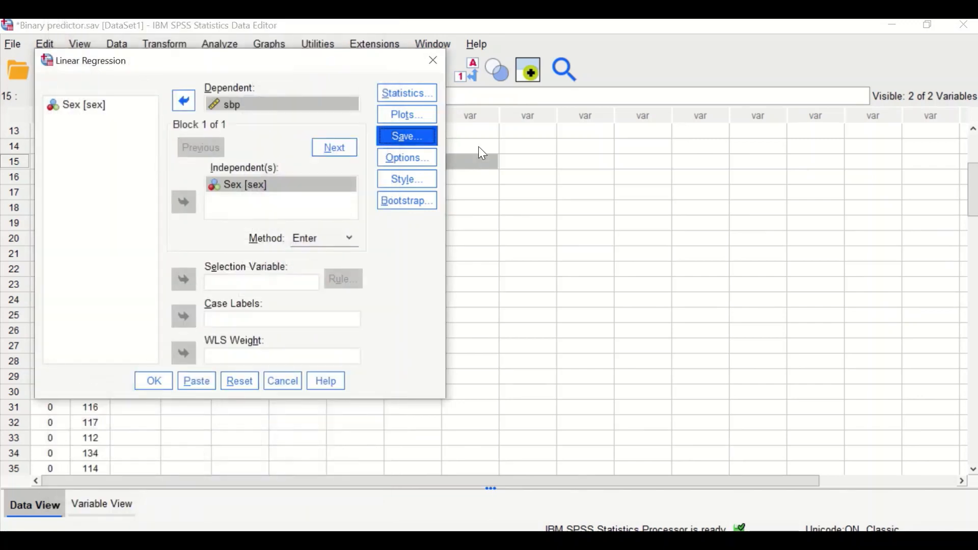
left_click(390, 157)
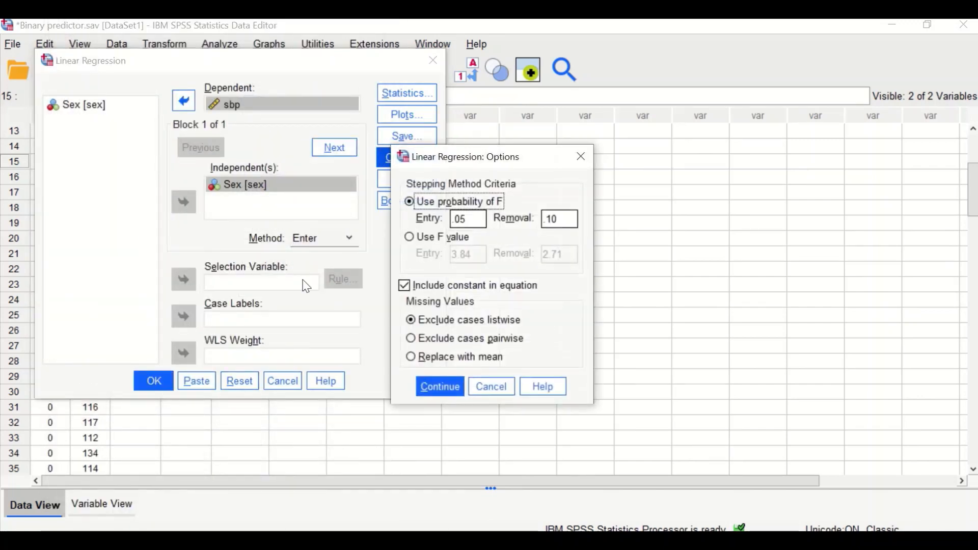
left_click(438, 390)
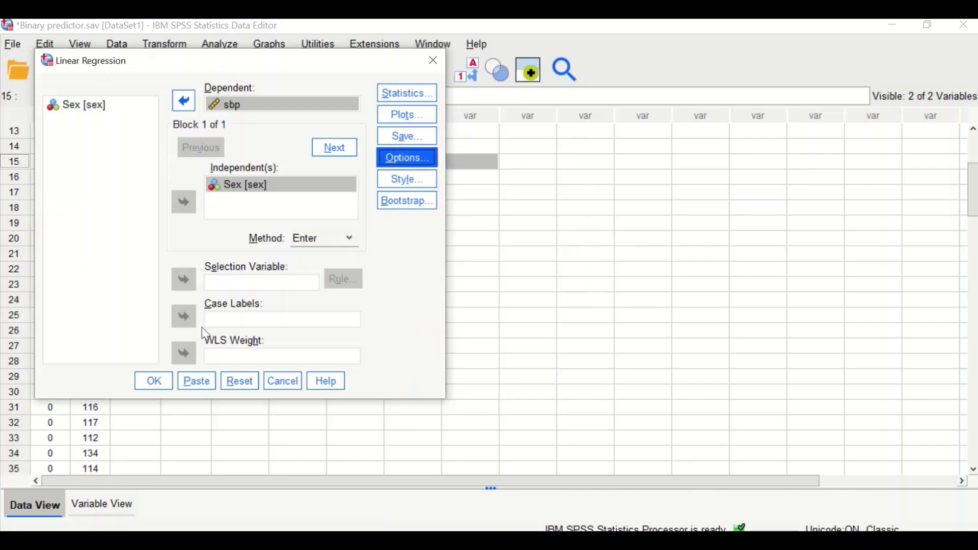
left_click(153, 381)
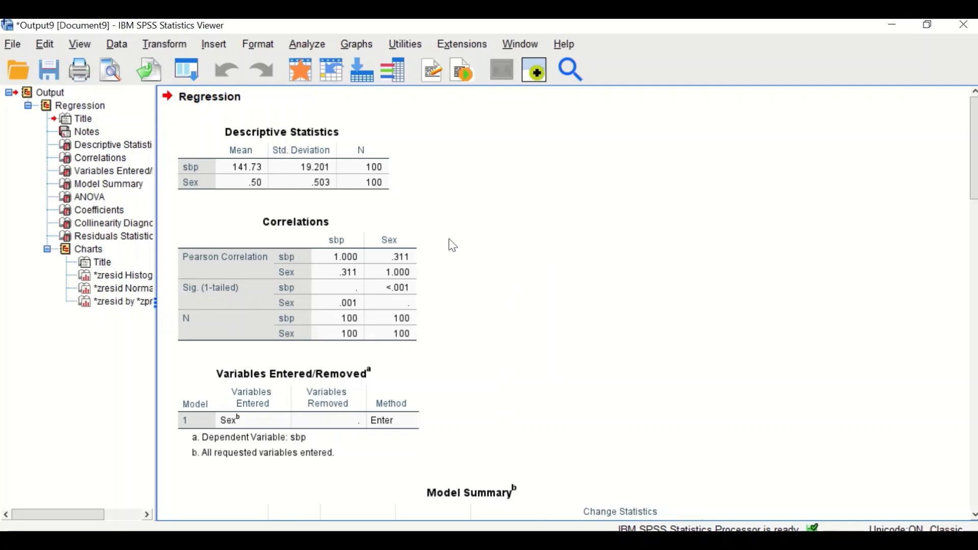
Examine the descriptive statistics and correlations tables for sbp and Sex in the regression output.
left_click(349, 176)
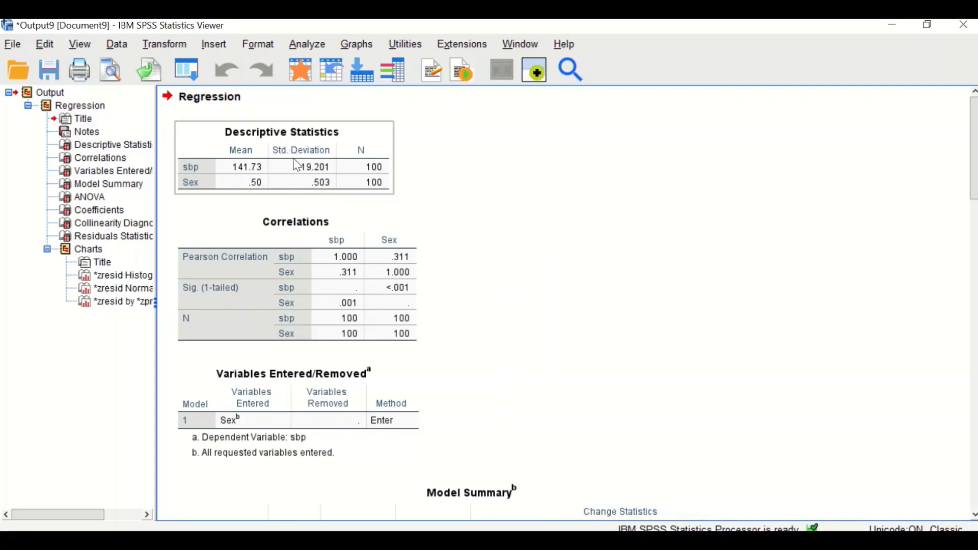
left_click(244, 103)
left_click(325, 224)
left_click(341, 144)
scroll(459, 225, "down", 1)
scroll(464, 225, "up", 1)
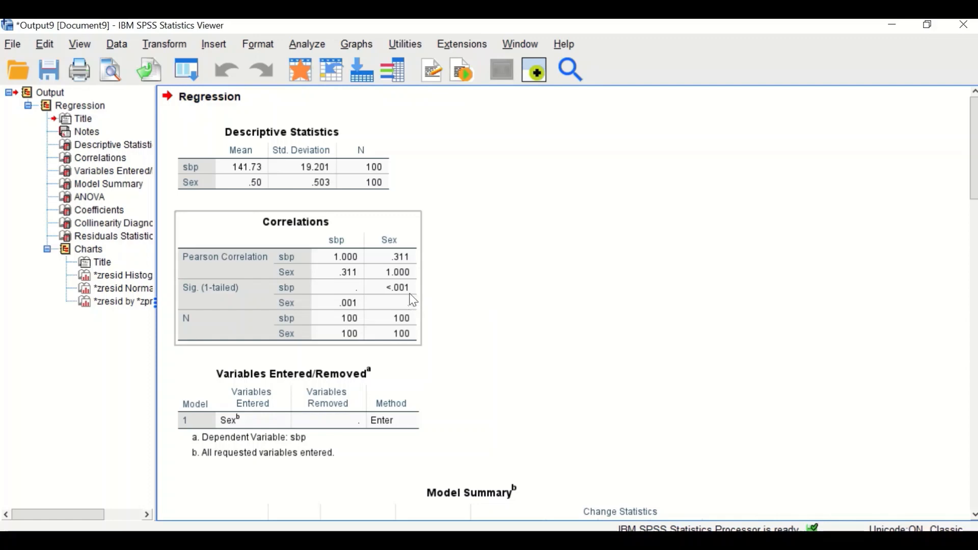
Examine the model summary, ANOVA and coefficients tables for the sbp on Sex regression.
scroll(458, 334, "down", 3)
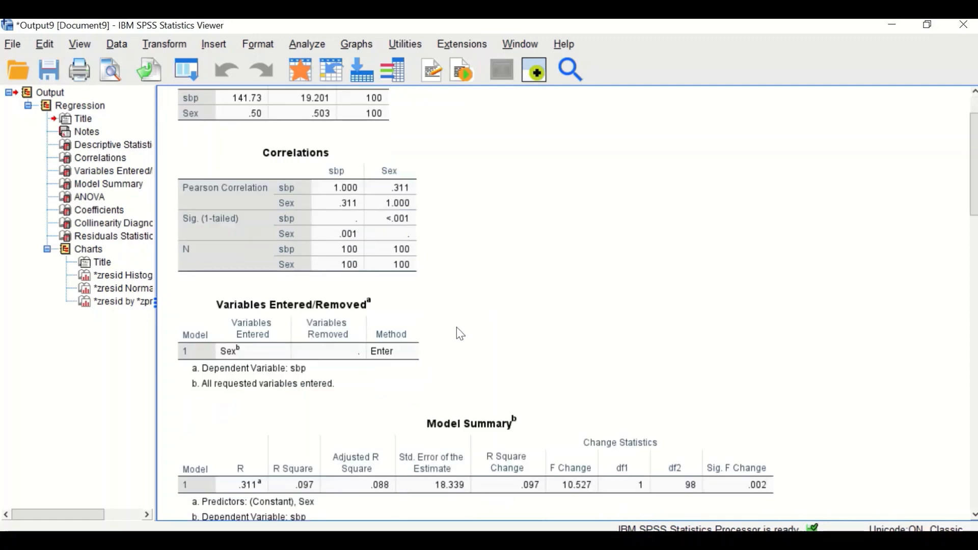
scroll(451, 329, "down", 1)
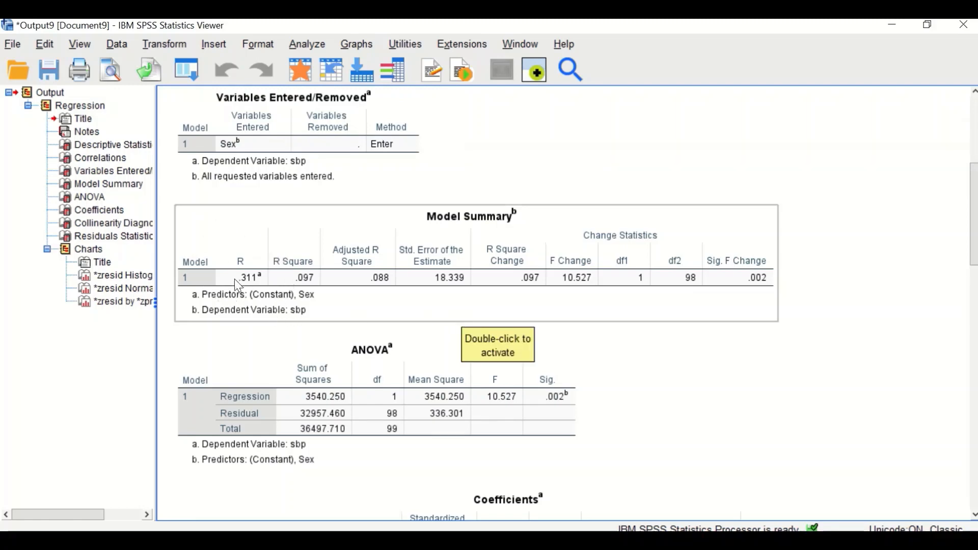
scroll(254, 282, "up", 2)
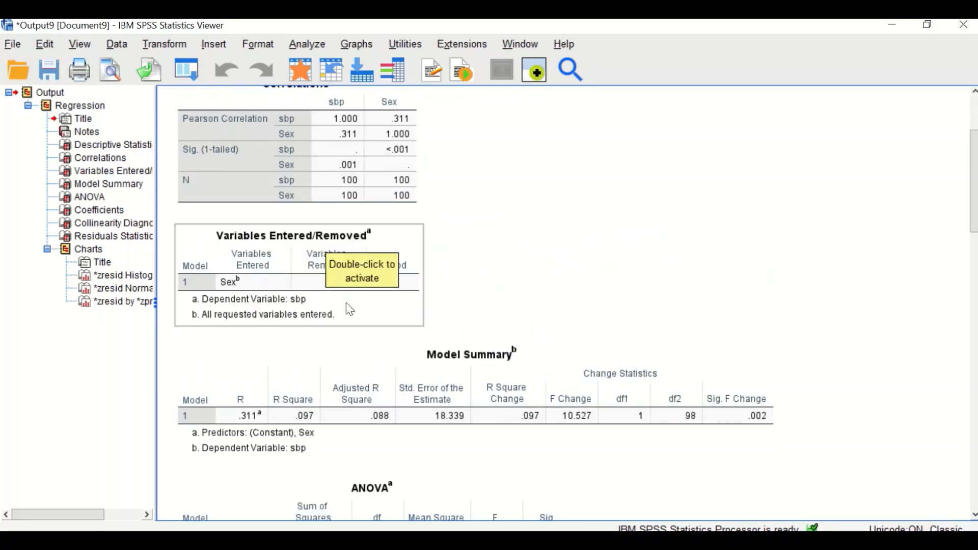
scroll(349, 311, "down", 1)
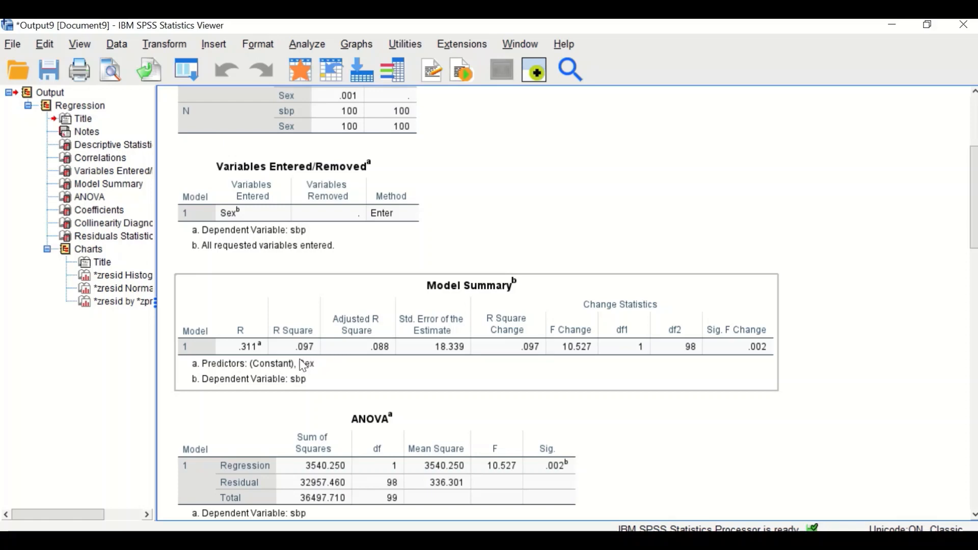
scroll(433, 357, "down", 3)
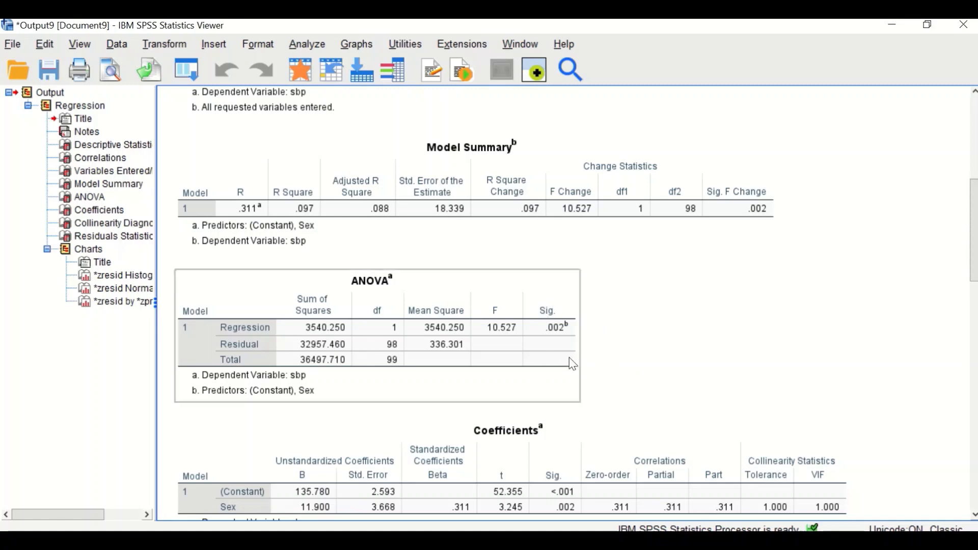
scroll(581, 395, "down", 3)
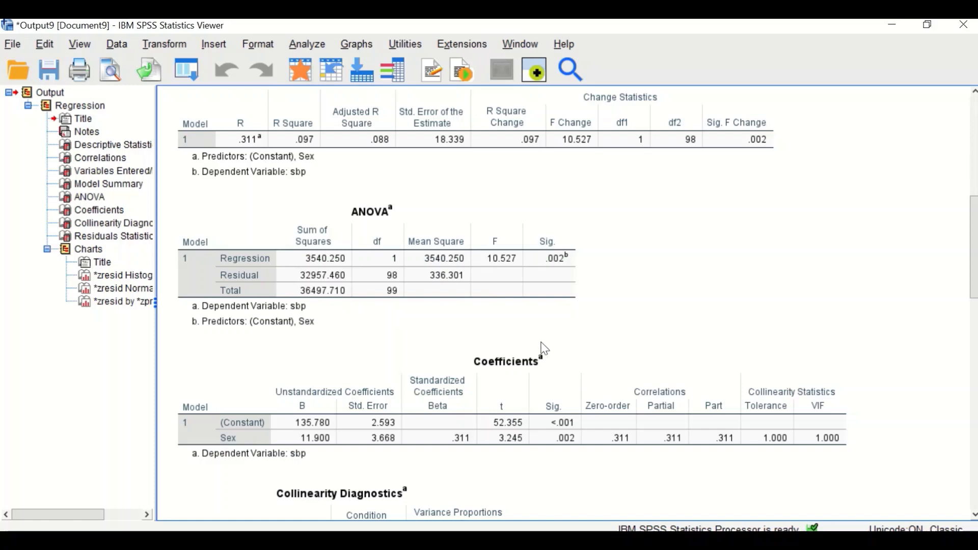
scroll(676, 287, "down", 3)
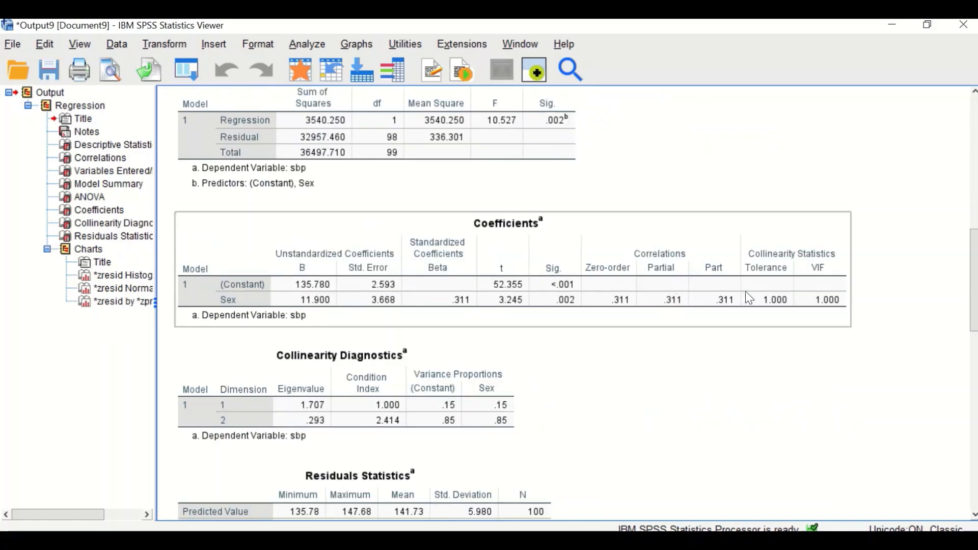
scroll(392, 281, "up", 2)
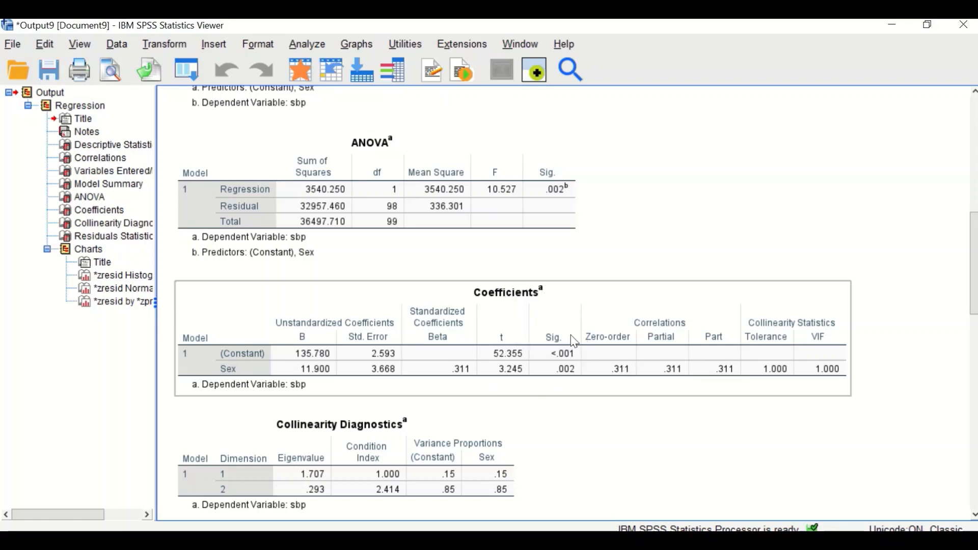
Examine the standardized residual histogram and the normal P-P plot of residuals.
scroll(611, 356, "down", 10)
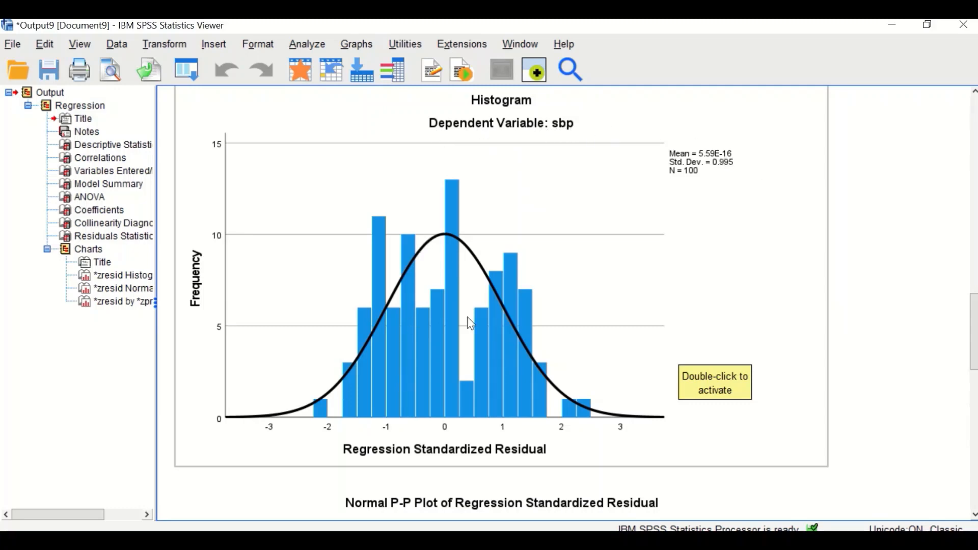
scroll(595, 349, "down", 5)
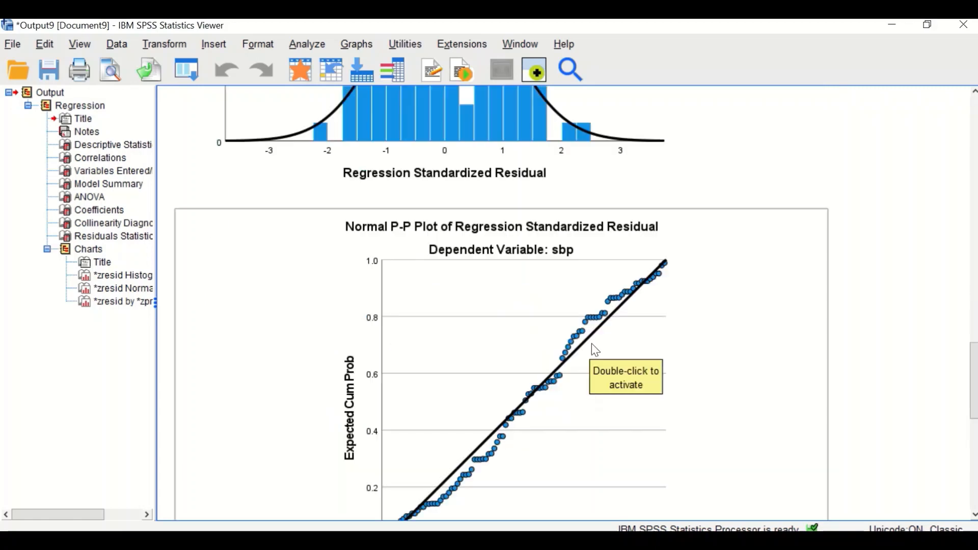
scroll(595, 350, "down", 1)
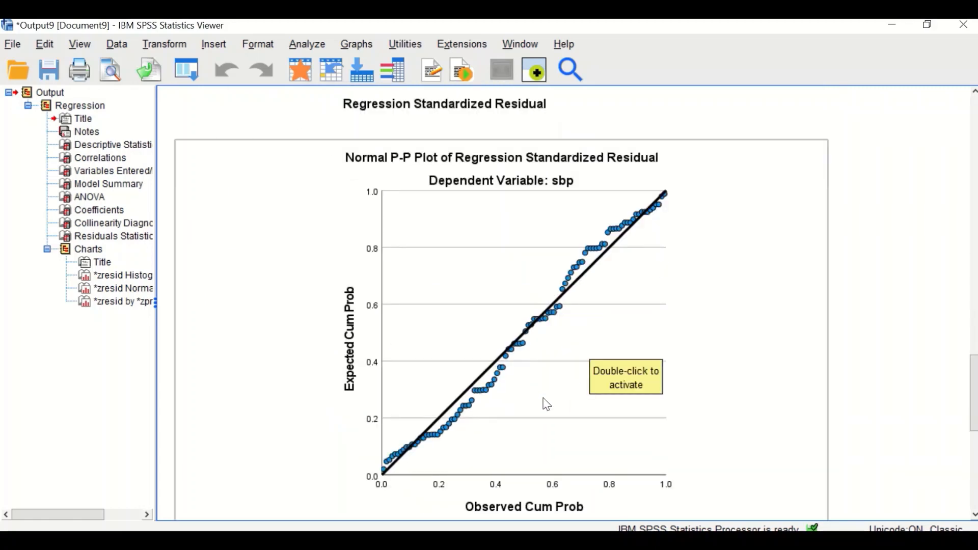
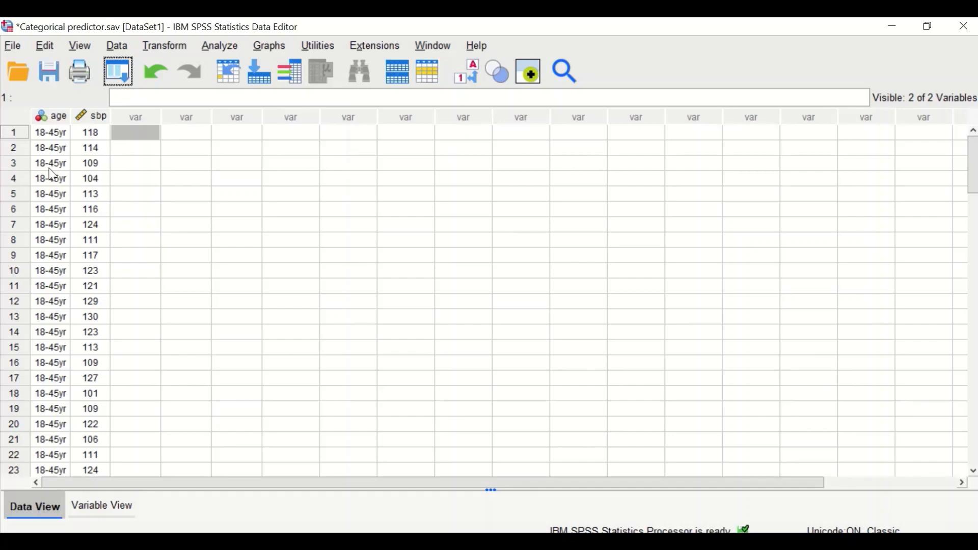
Browse the age and sbp data, switching between value labels and raw codes for age.
scroll(52, 175, "down", 11)
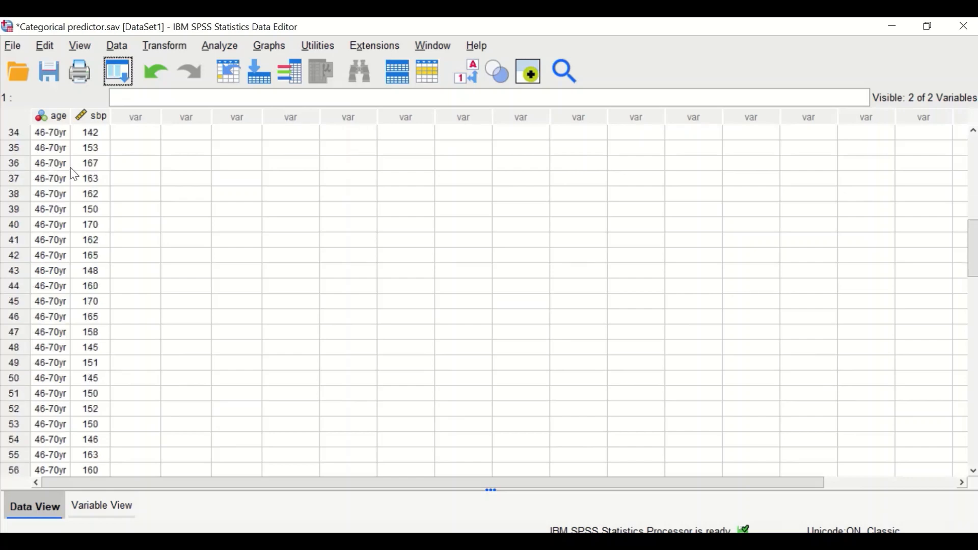
left_click(466, 72)
scroll(21, 191, "up", 11)
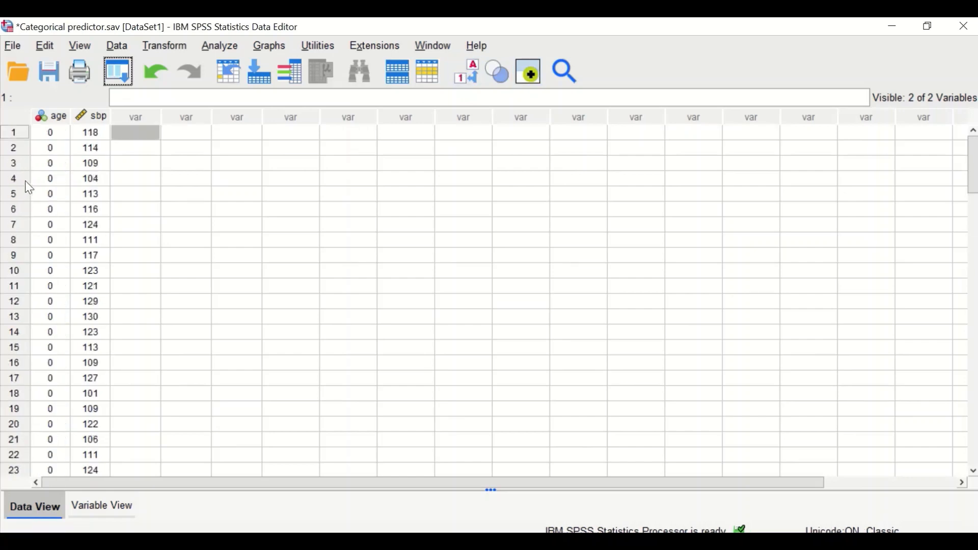
scroll(45, 229, "down", 12)
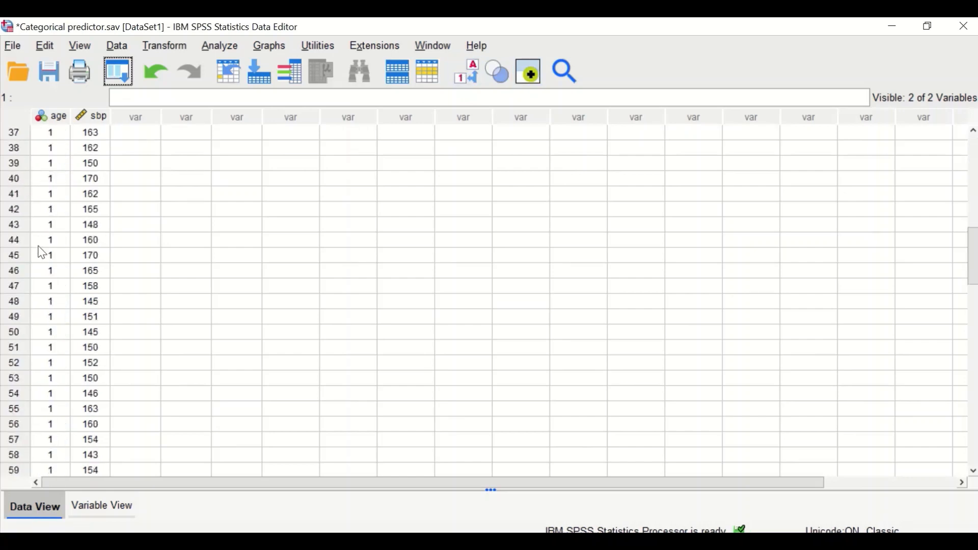
scroll(42, 253, "down", 6)
scroll(44, 253, "up", 14)
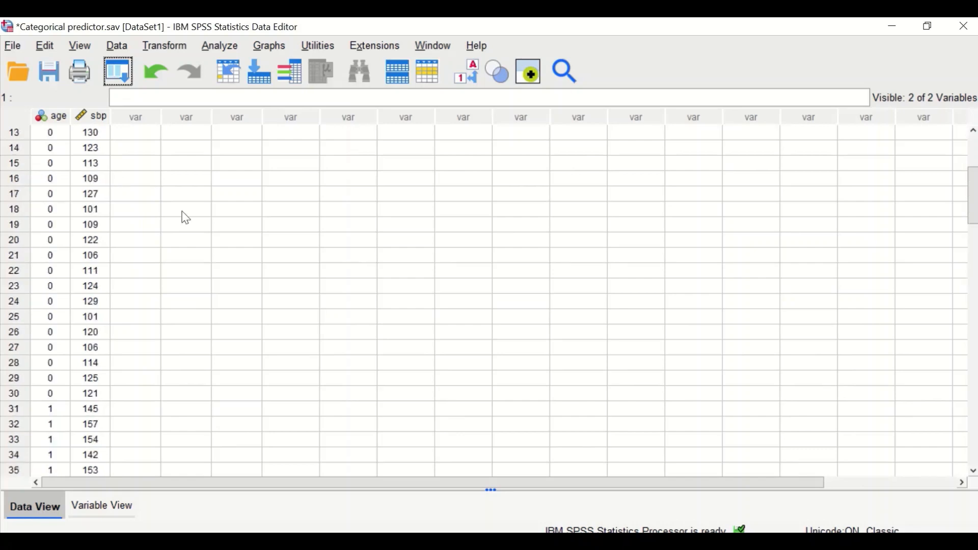
Inspect the value labels defined for the age variable, then return to the data.
left_click(90, 505)
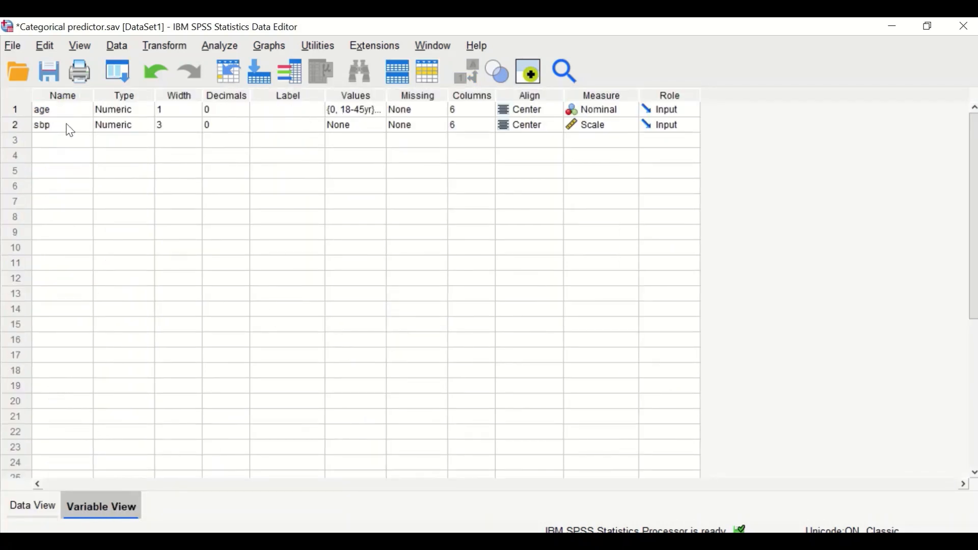
double_click(379, 113)
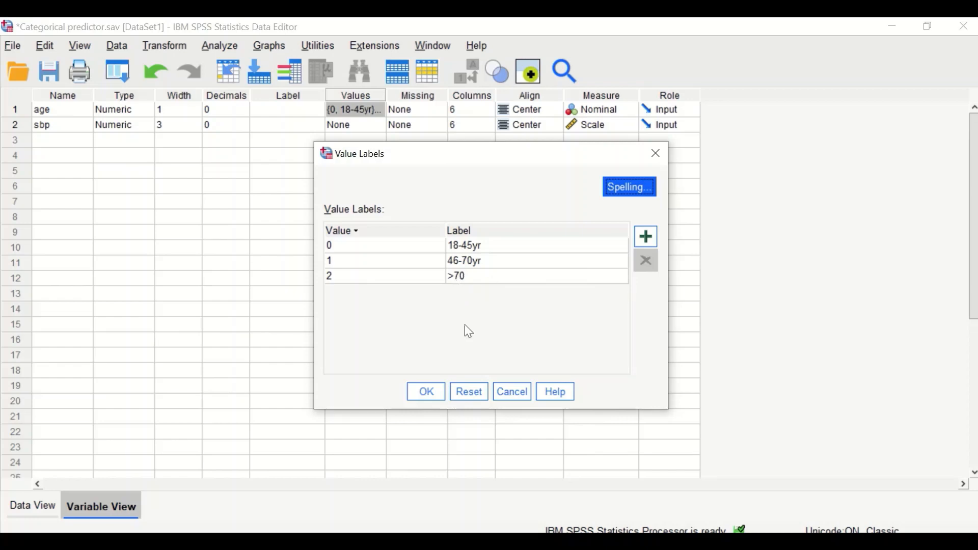
left_click(426, 392)
left_click(30, 516)
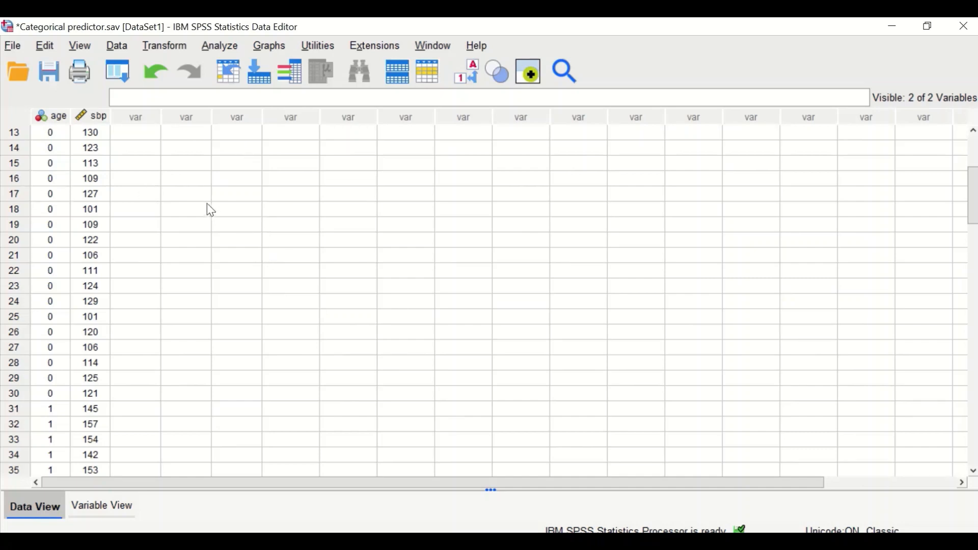
Run Explore with sbp as the dependent variable and age as the factor.
left_click(226, 50)
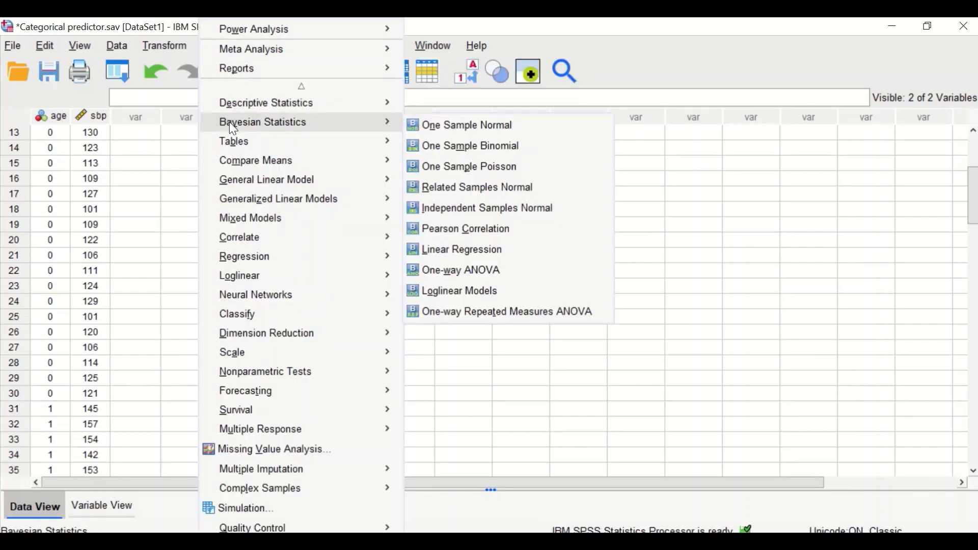
mouse_move(238, 112)
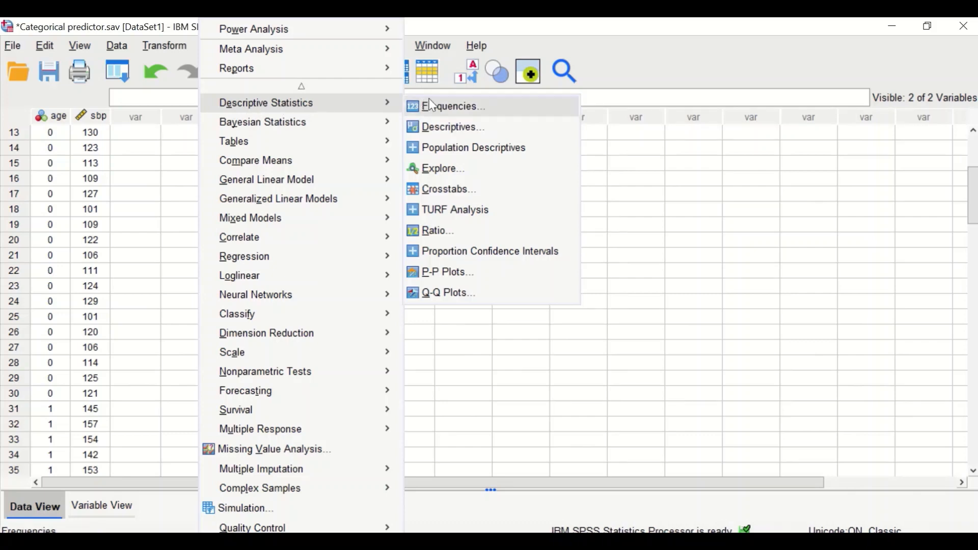
left_click(426, 173)
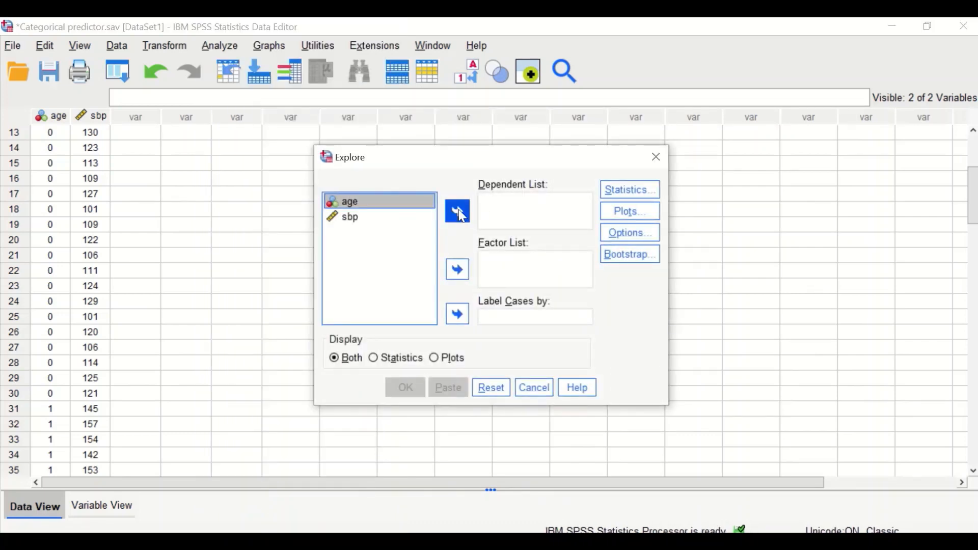
left_click_drag(503, 159, 436, 159)
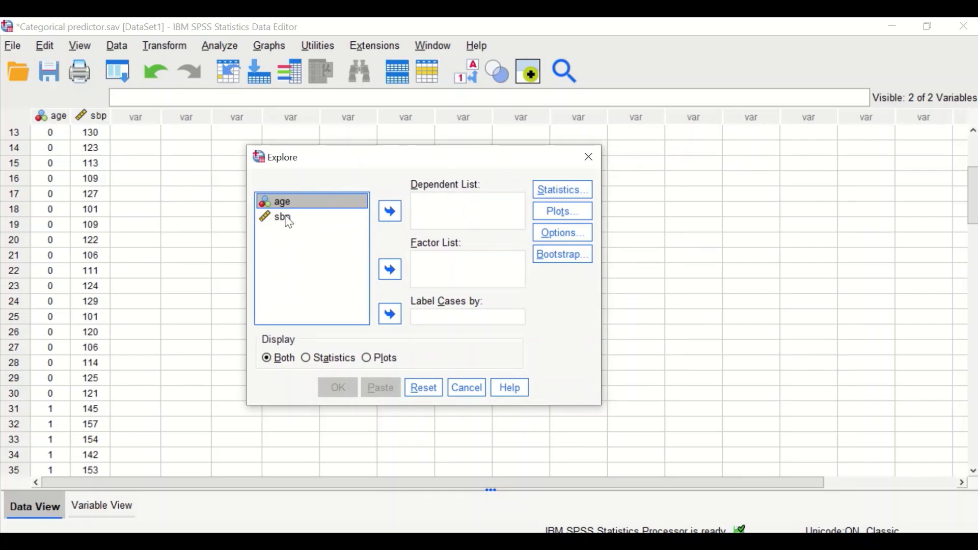
left_click_drag(289, 222, 448, 214)
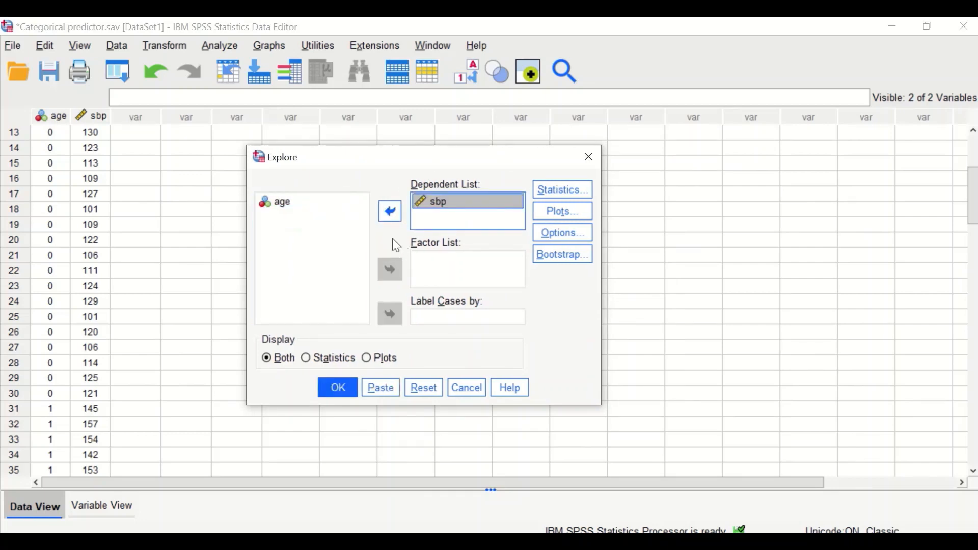
left_click_drag(284, 208, 421, 259)
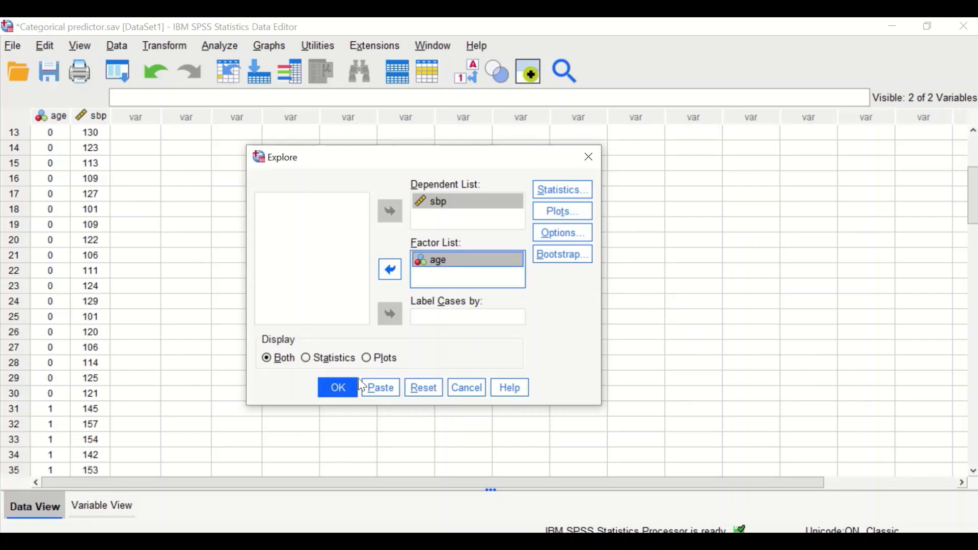
left_click(340, 388)
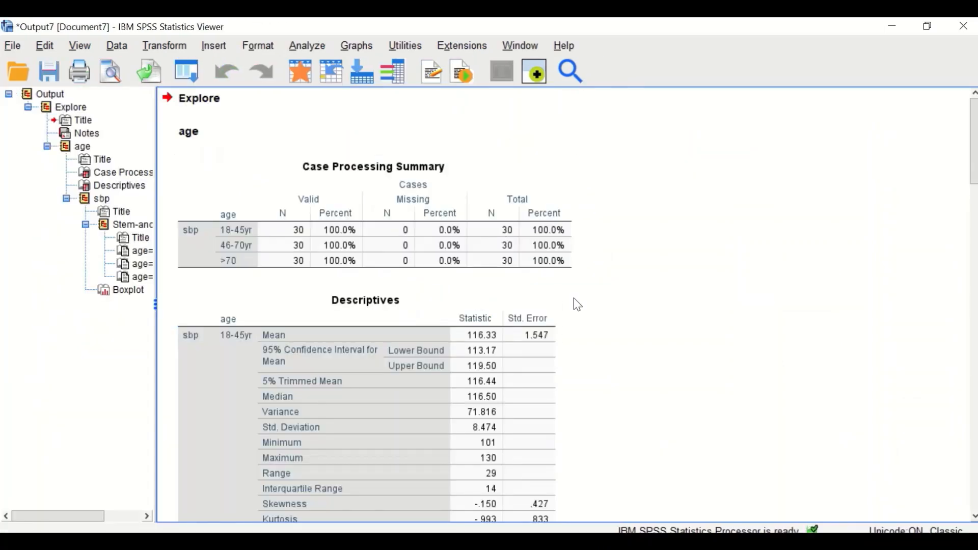
Examine the case processing summary and descriptives of sbp for each age group.
left_click(219, 133)
left_click(240, 316)
left_click(250, 245)
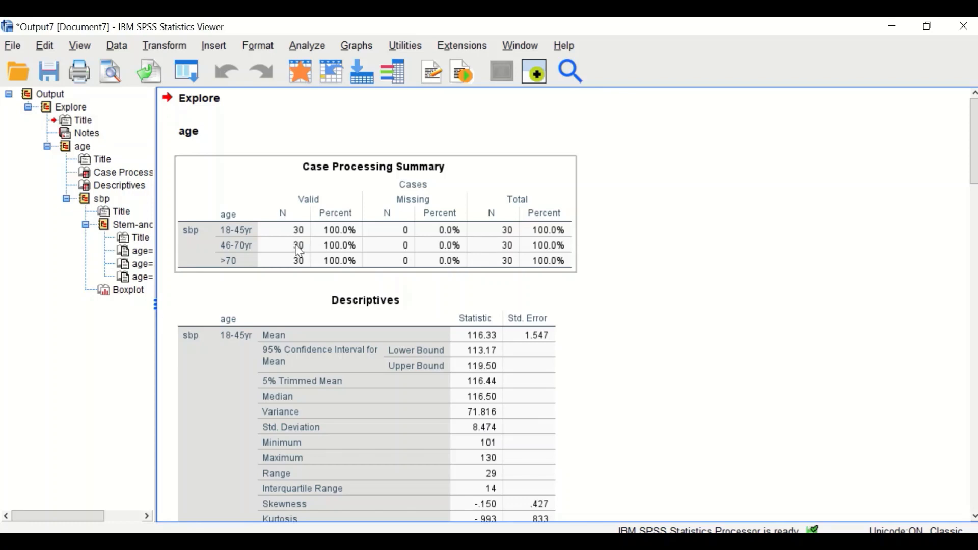
scroll(306, 260, "down", 3)
scroll(480, 287, "down", 2)
scroll(343, 270, "up", 2)
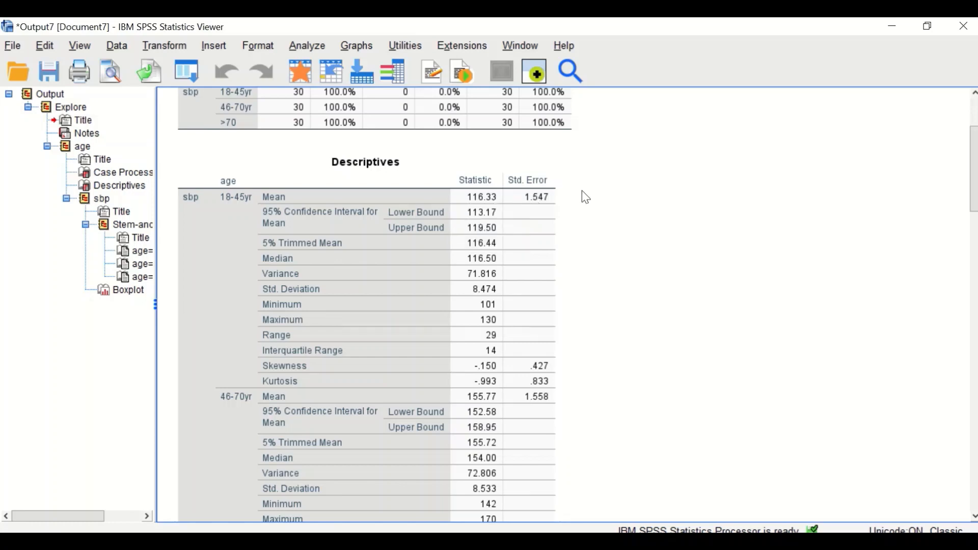
scroll(559, 251, "down", 3)
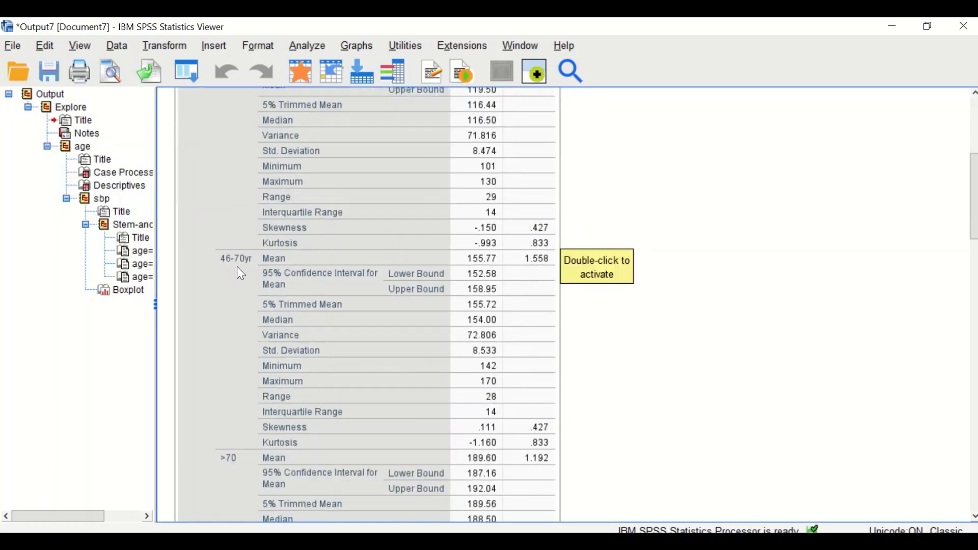
scroll(243, 275, "up", 2)
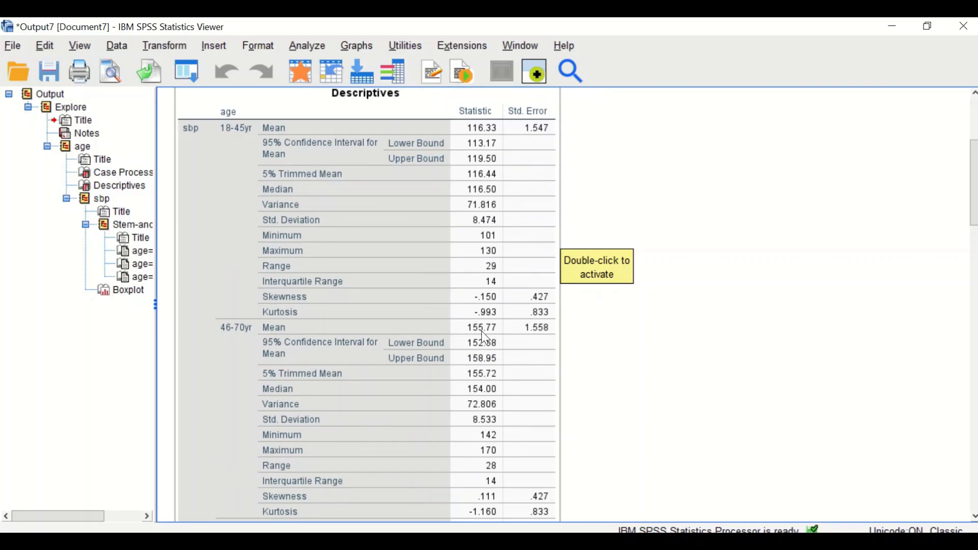
scroll(509, 339, "down", 6)
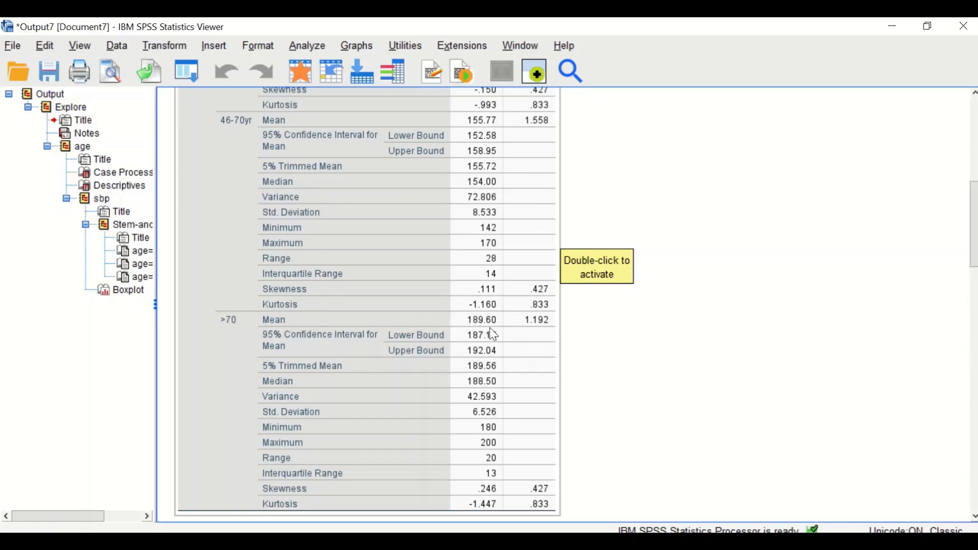
scroll(467, 241, "up", 6)
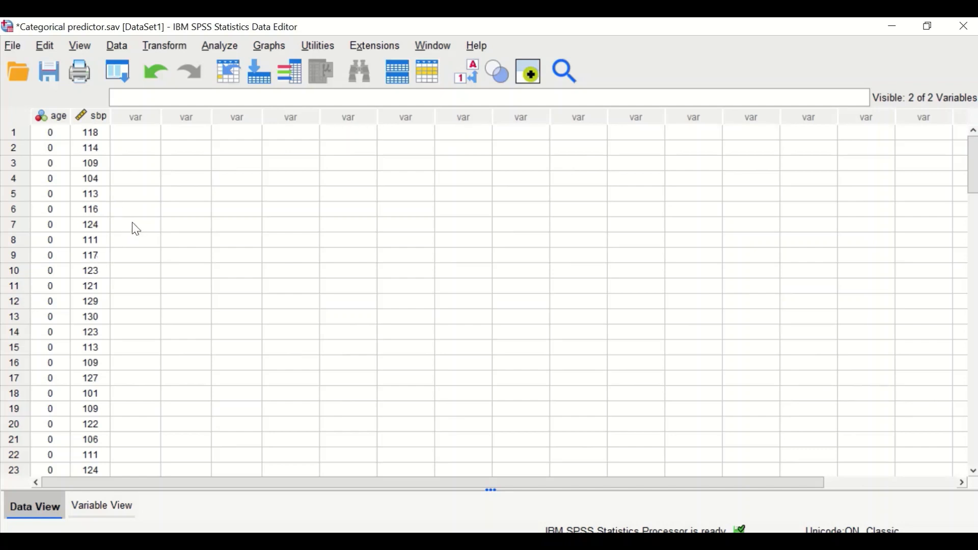
Set up recoding age into a new variable named Cat1 labelled Cat1(18-45yr).
left_click(170, 49)
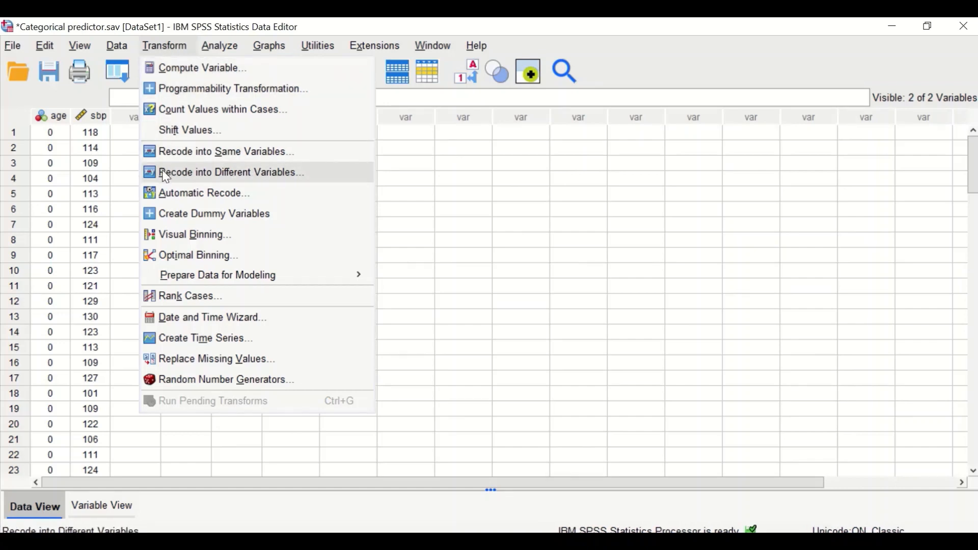
left_click(240, 175)
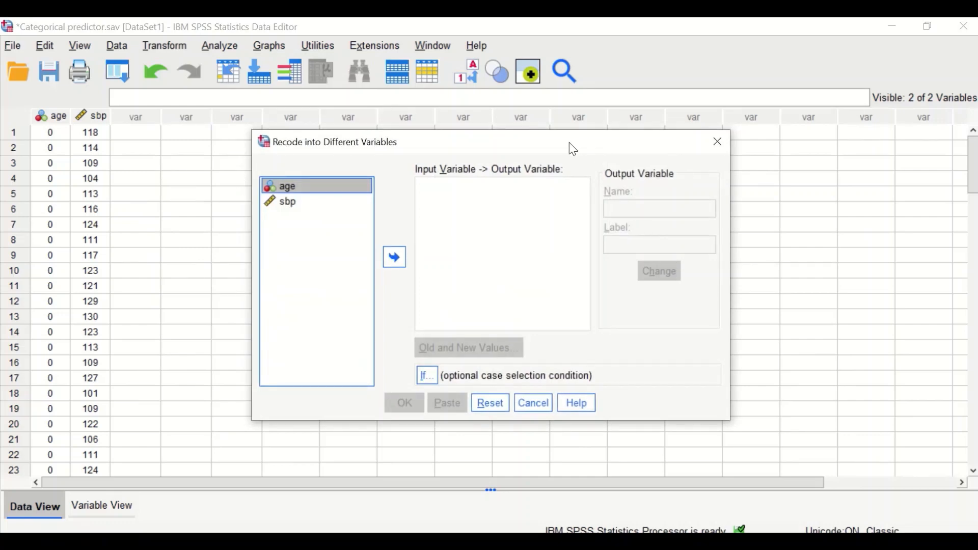
left_click_drag(570, 142, 494, 114)
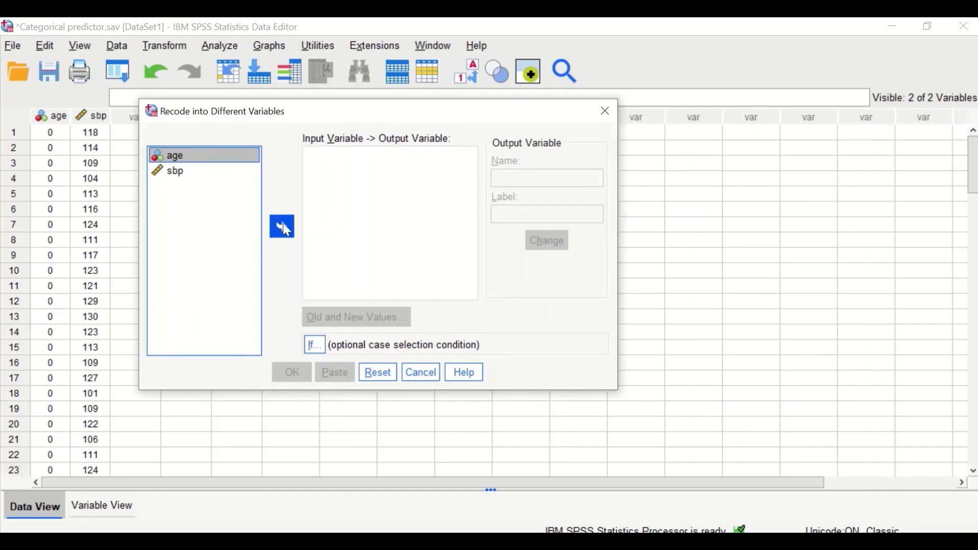
left_click(282, 224)
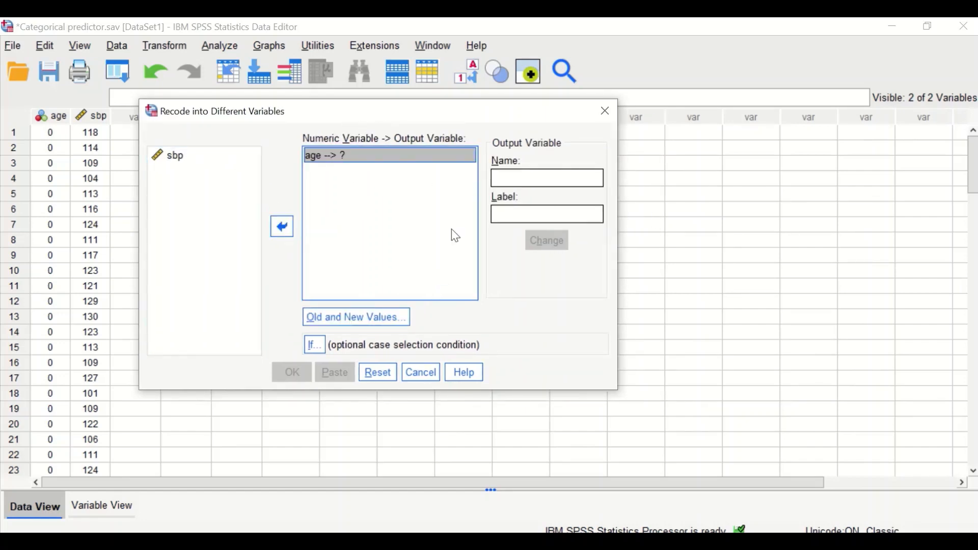
left_click(525, 179)
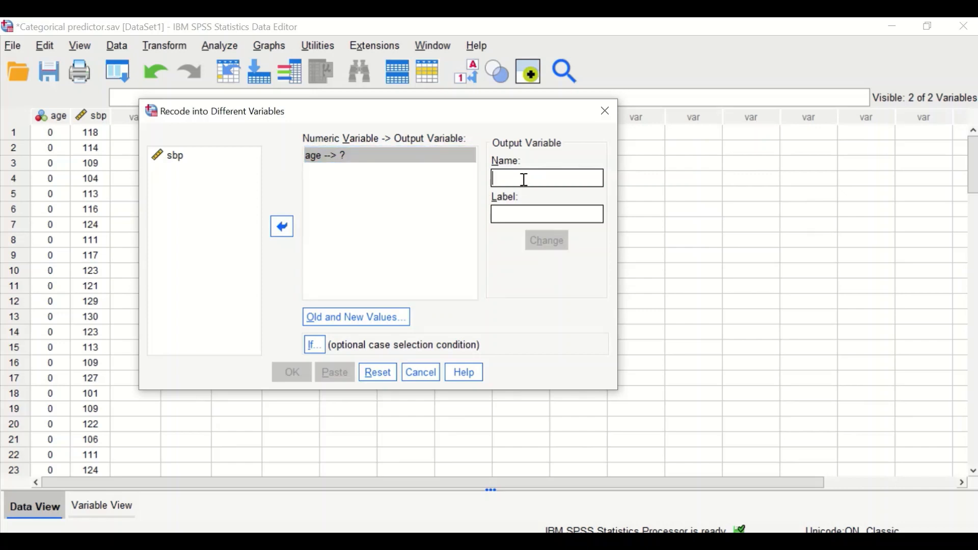
type("Cat1(18")
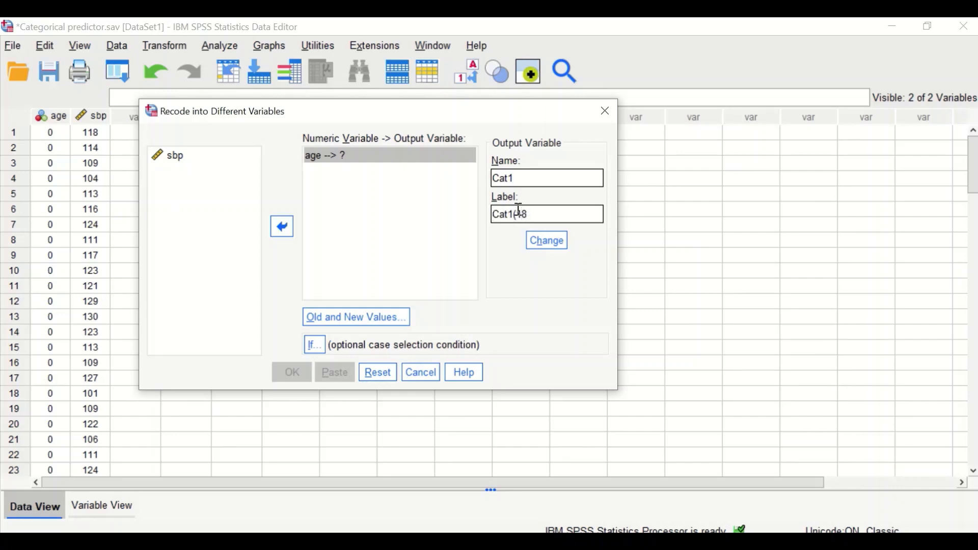
type("45yr")
left_click(555, 239)
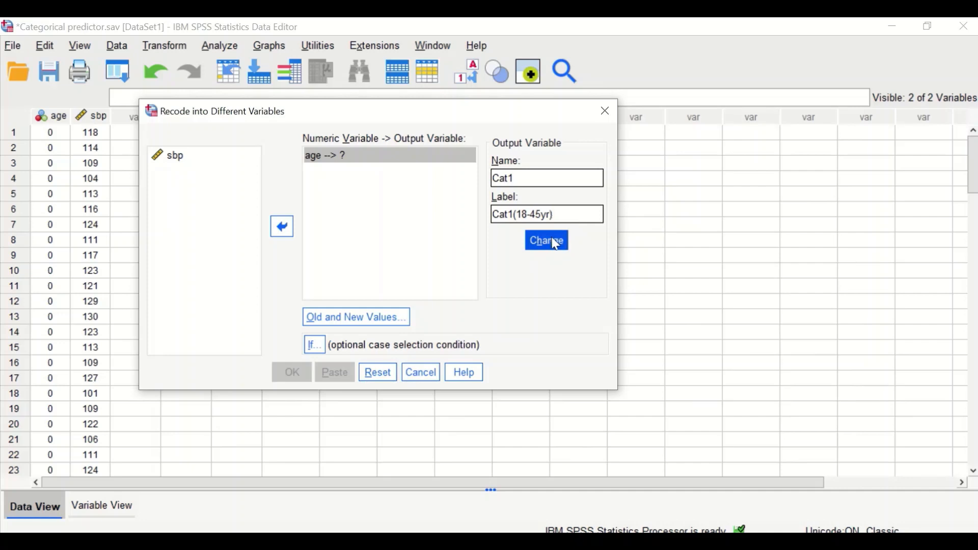
Add a recode rule mapping old age value 0 to new value 1.
left_click(358, 326)
mouse_move(497, 128)
left_mouse_down()
mouse_move(435, 126)
mouse_move(505, 134)
left_mouse_up()
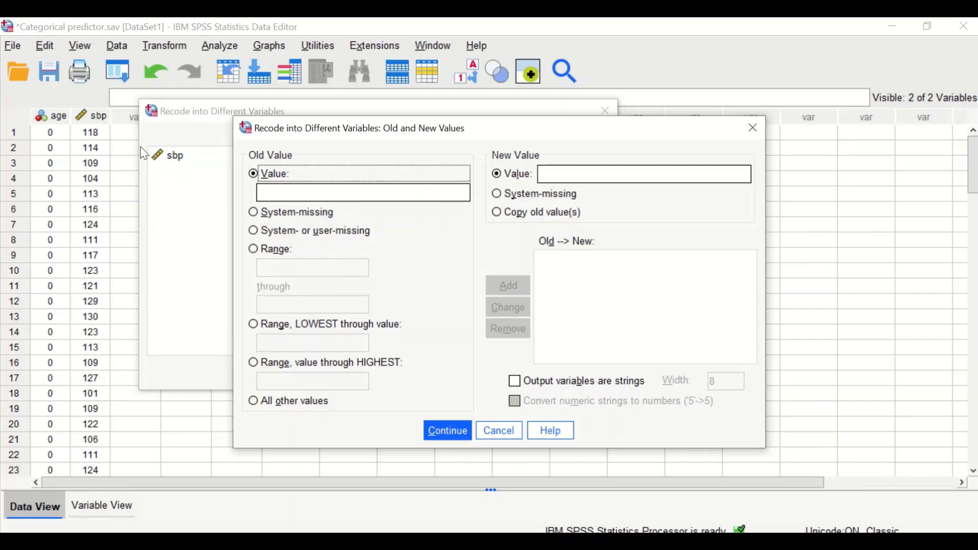
left_click(326, 196)
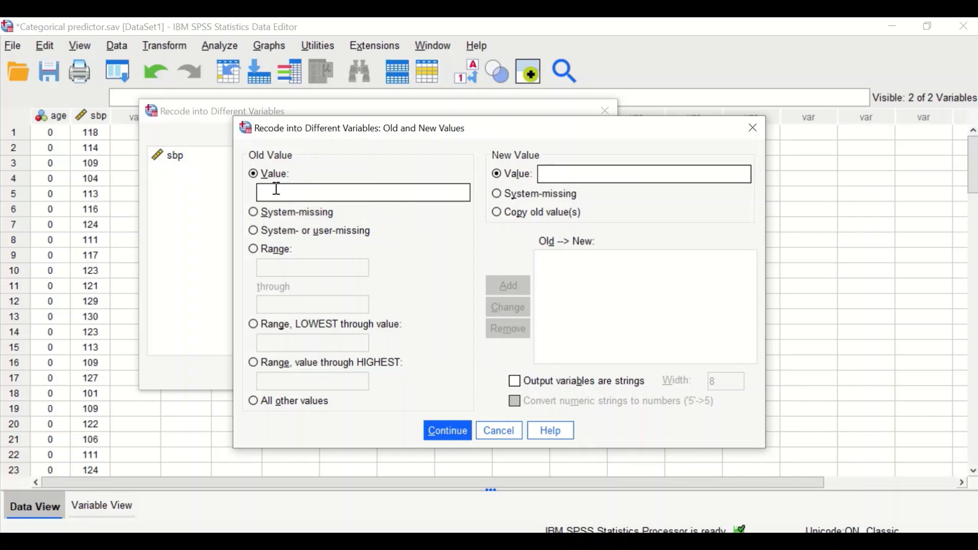
type("0")
left_click(573, 175)
type("1")
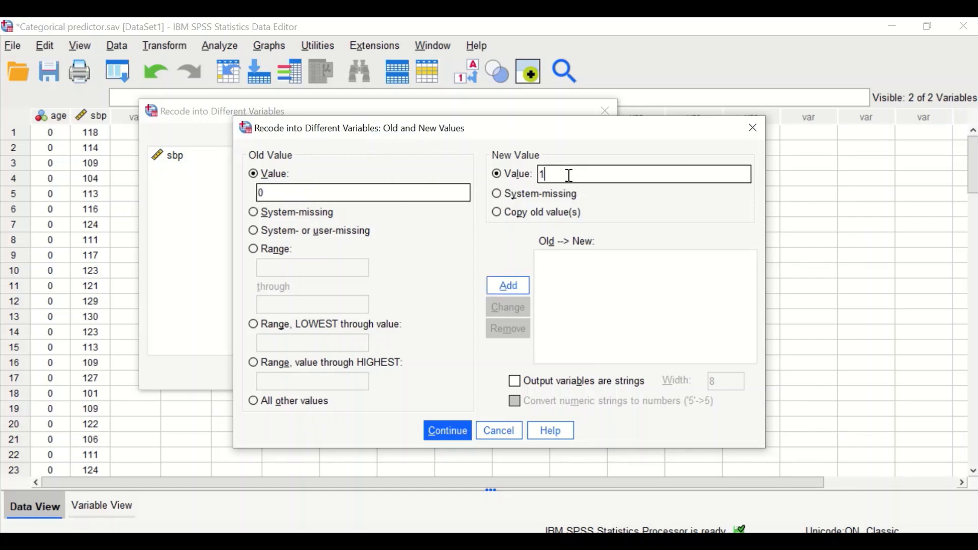
left_click(507, 284)
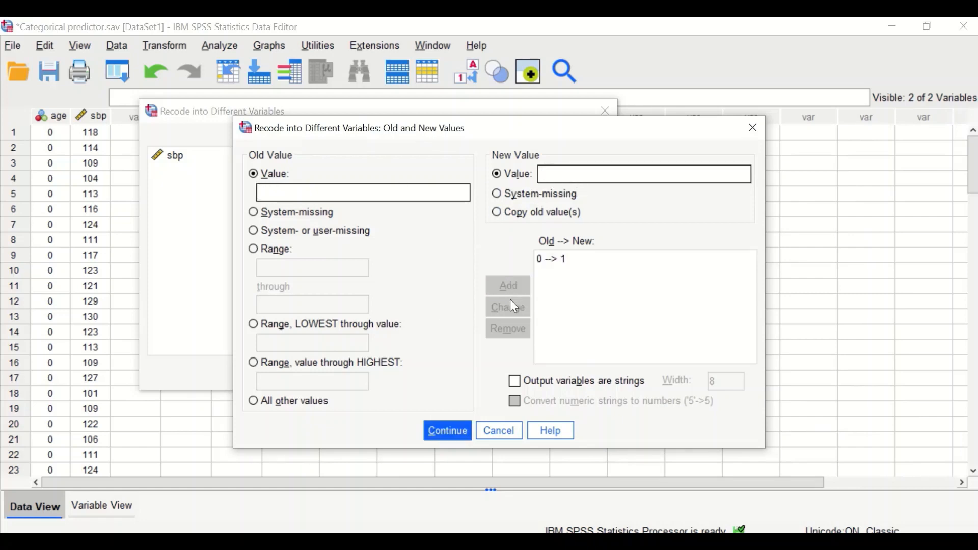
Add a rule mapping all other values to 0 and run the recode into Cat1.
left_click(307, 195)
left_click(254, 404)
left_click(574, 176)
type("0")
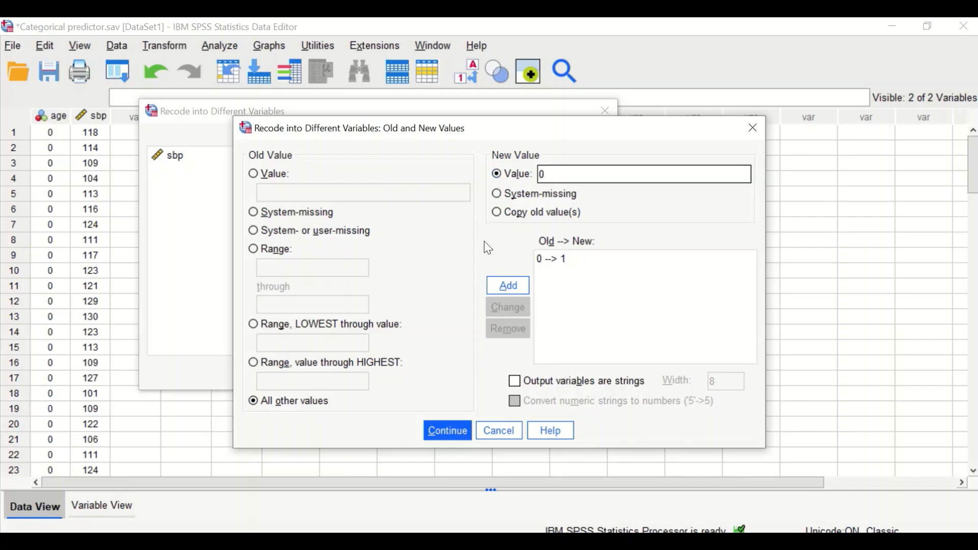
left_click(508, 300)
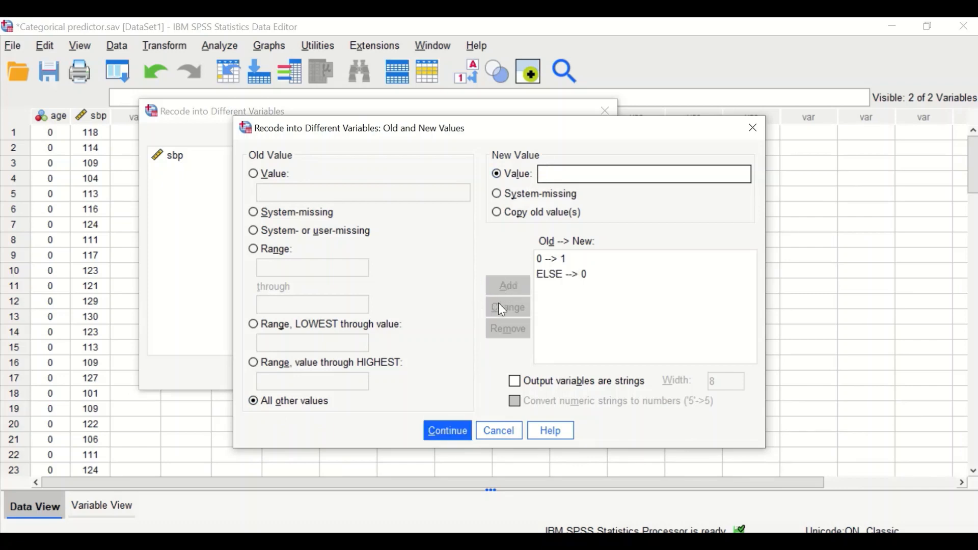
left_click(441, 434)
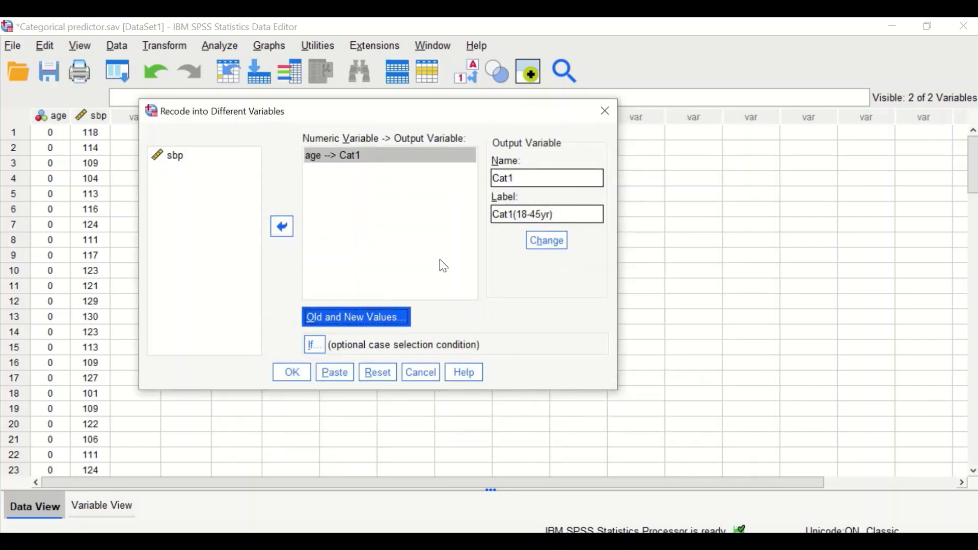
left_click(299, 372)
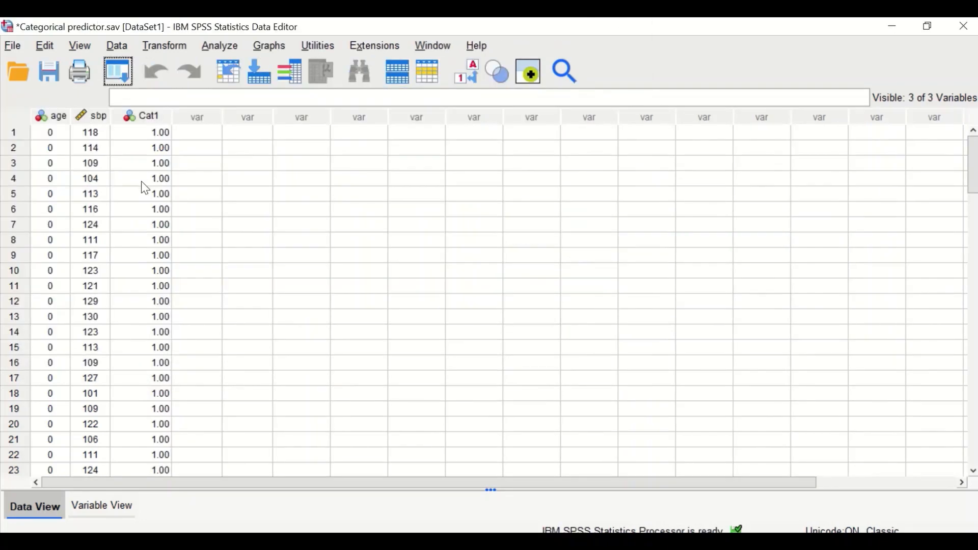
Scroll through the data to examine the new Cat1 values against the age codes.
scroll(152, 158, "down", 2)
scroll(152, 153, "up", 2)
scroll(122, 162, "down", 1)
scroll(127, 168, "up", 1)
scroll(154, 194, "down", 4)
scroll(155, 207, "down", 8)
scroll(157, 201, "up", 5)
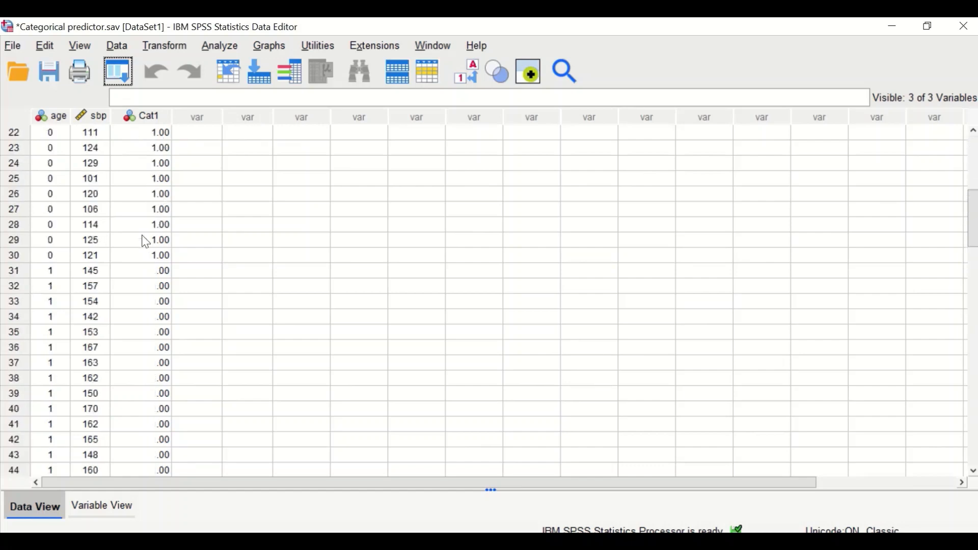
scroll(139, 289, "down", 3)
scroll(152, 275, "up", 1)
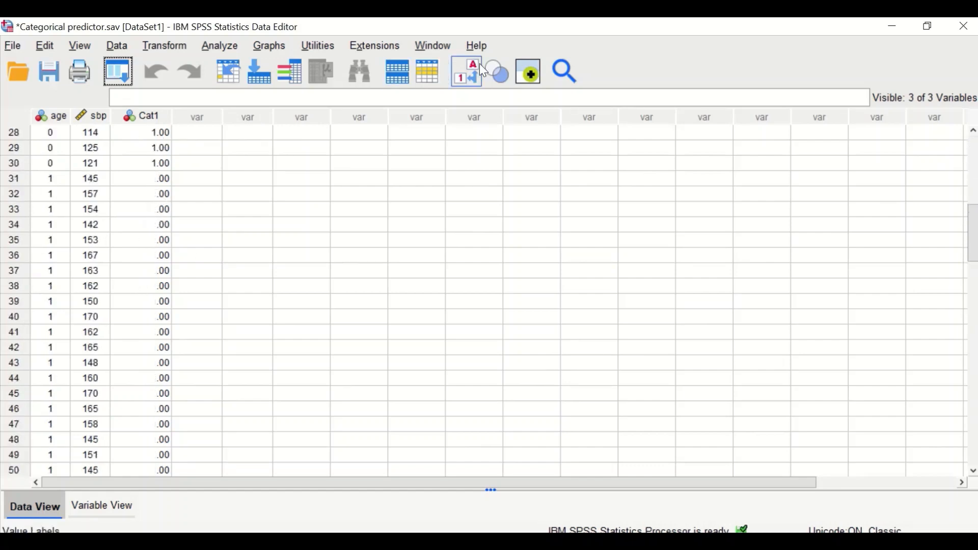
Turn on value labels so the age column shows its category labels.
left_click(467, 71)
scroll(148, 239, "up", 2)
scroll(158, 270, "down", 5)
scroll(214, 162, "up", 12)
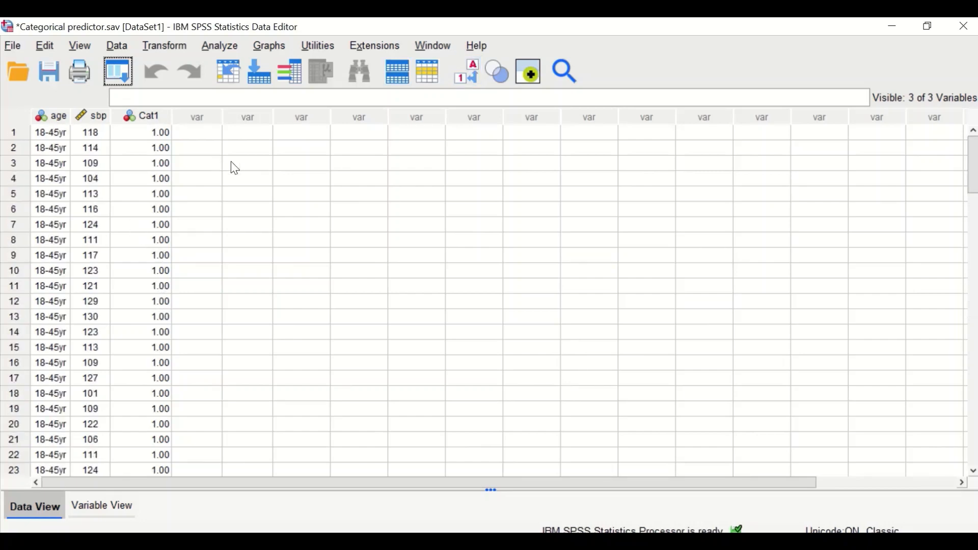
Reopen Recode into Different Variables for age and rename the output variable Cat2.
left_click(176, 47)
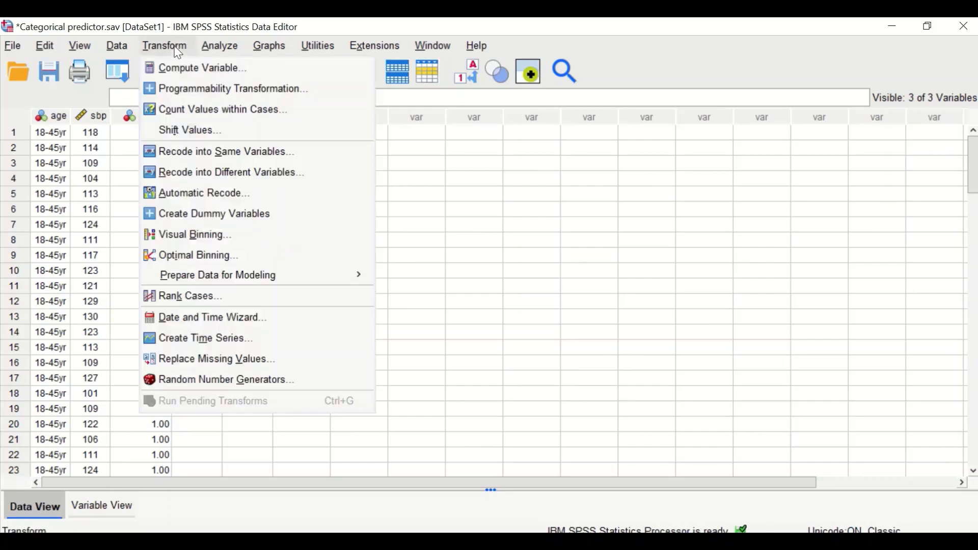
left_click(194, 174)
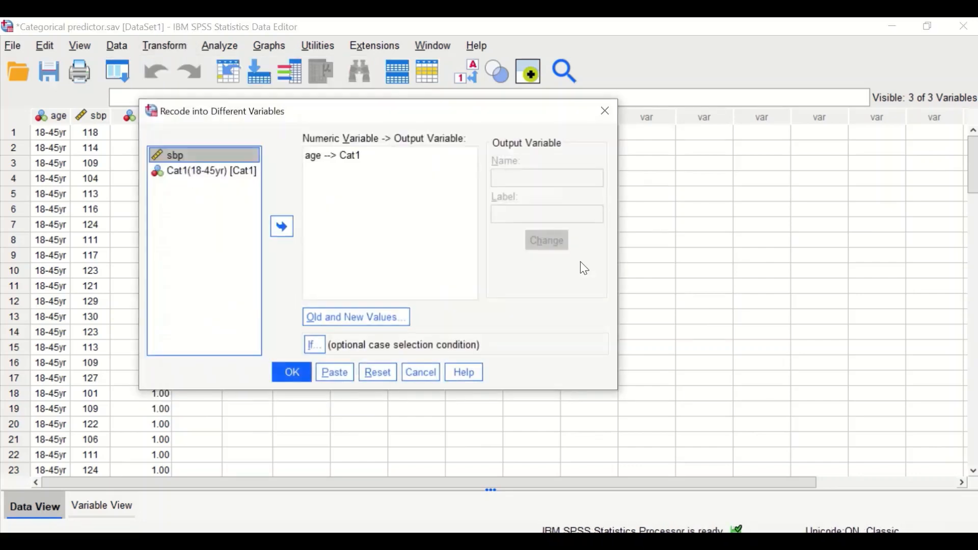
left_click(355, 161)
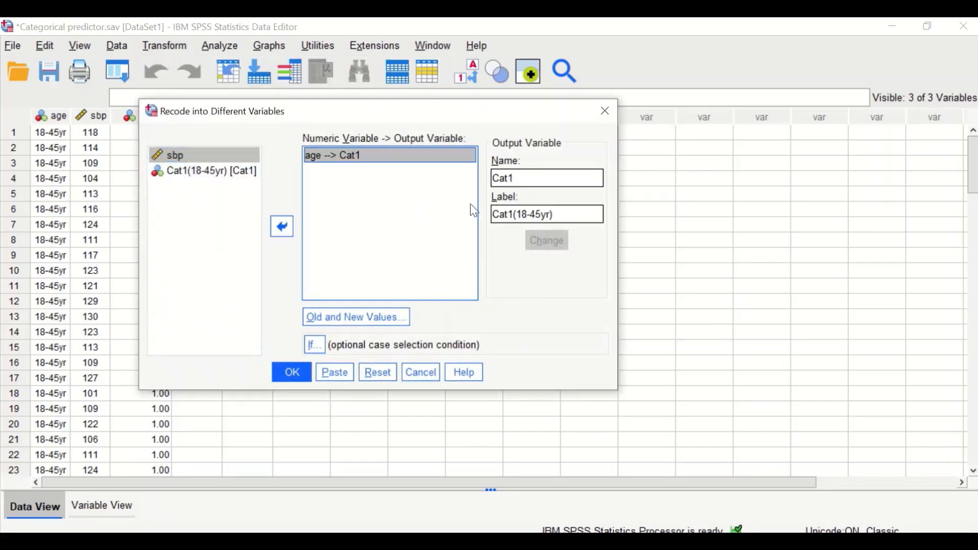
double_click(530, 180)
left_click(531, 181)
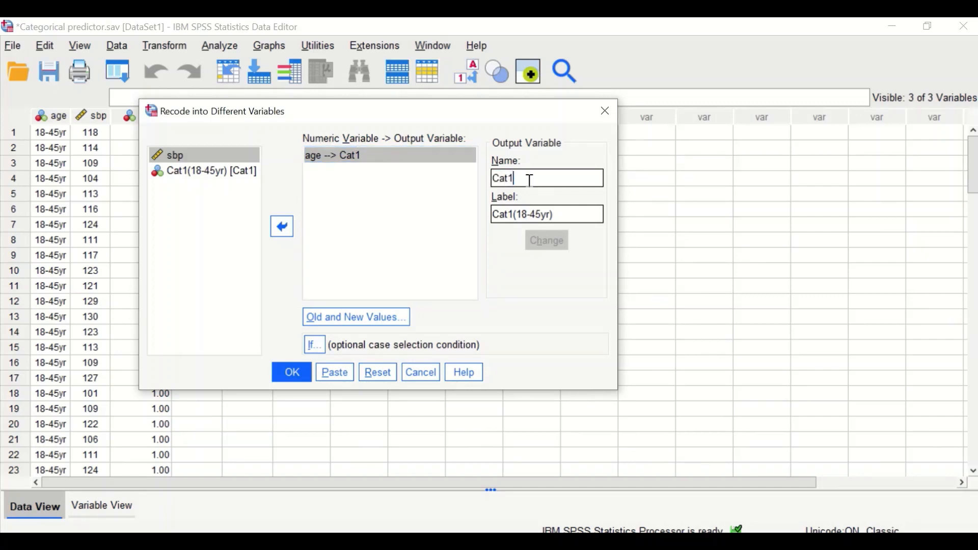
key("BackSpace")
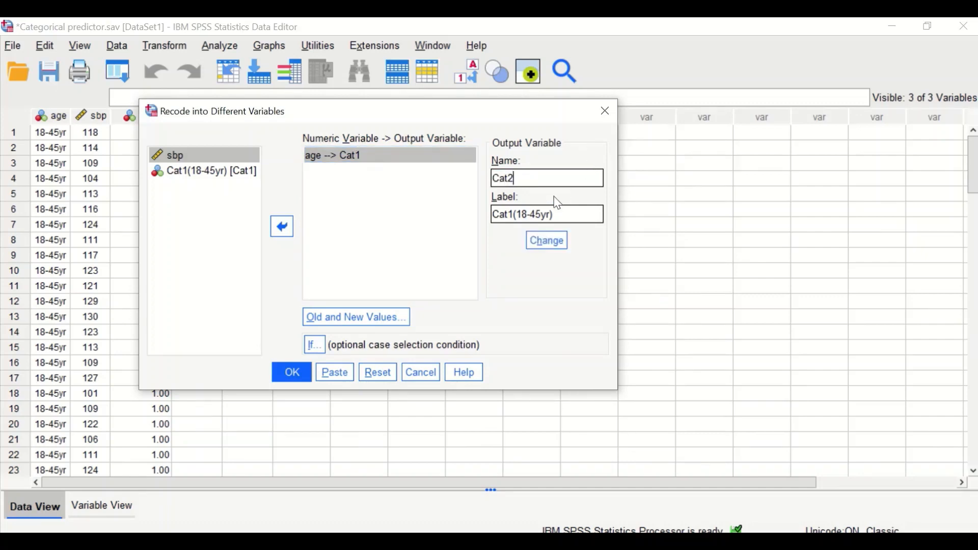
Set the output label to Cat2(46-70yr) and apply the change to the age mapping.
double_click(514, 213)
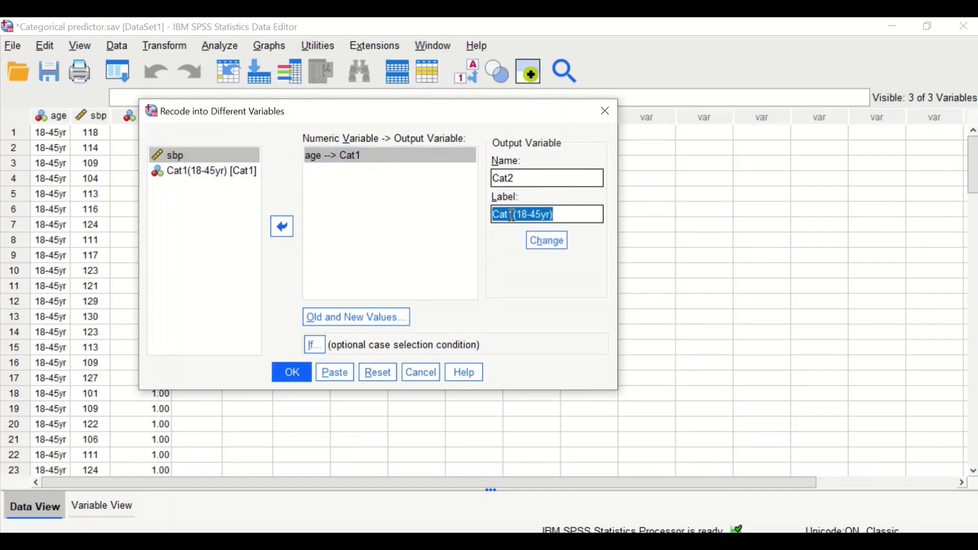
left_click(512, 216)
left_click(516, 214)
key("BackSpace")
type("2")
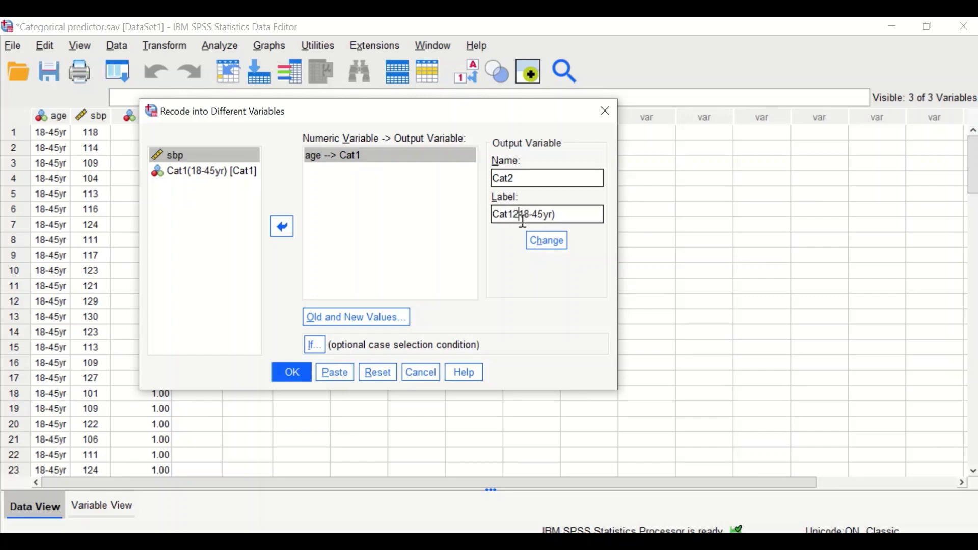
key("BackSpace")
key("BackSpace")
type("2(")
left_click(529, 213)
key("BackSpace")
key("BackSpace")
type("46")
left_click(539, 215)
key("BackSpace")
key("BackSpace")
type("70")
left_click(545, 247)
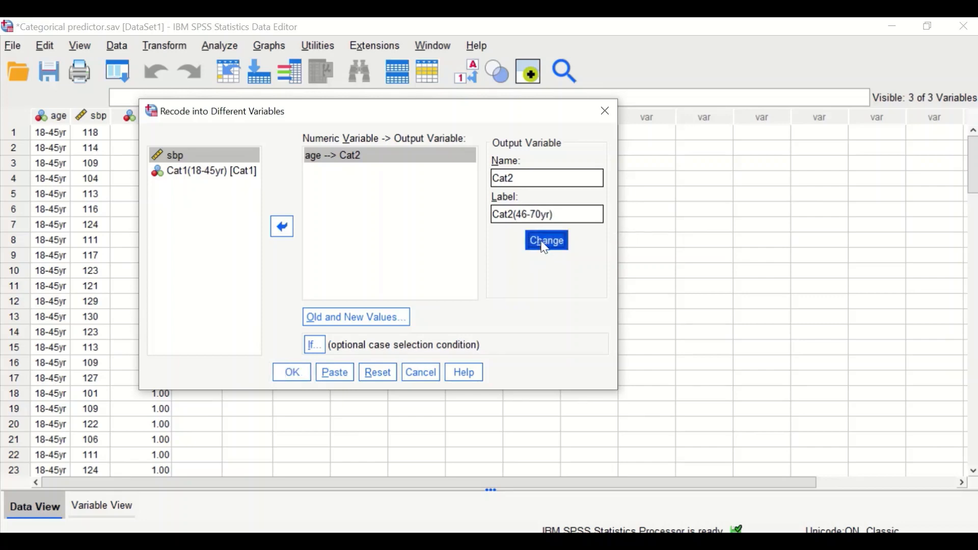
Open the old and new values settings and remove both existing recode rules.
left_click(353, 316)
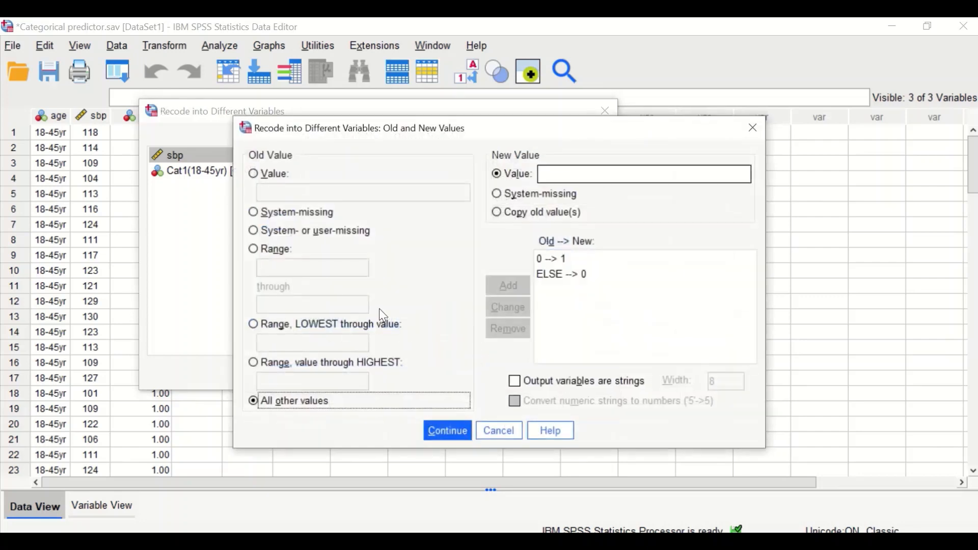
left_click_drag(483, 123, 380, 108)
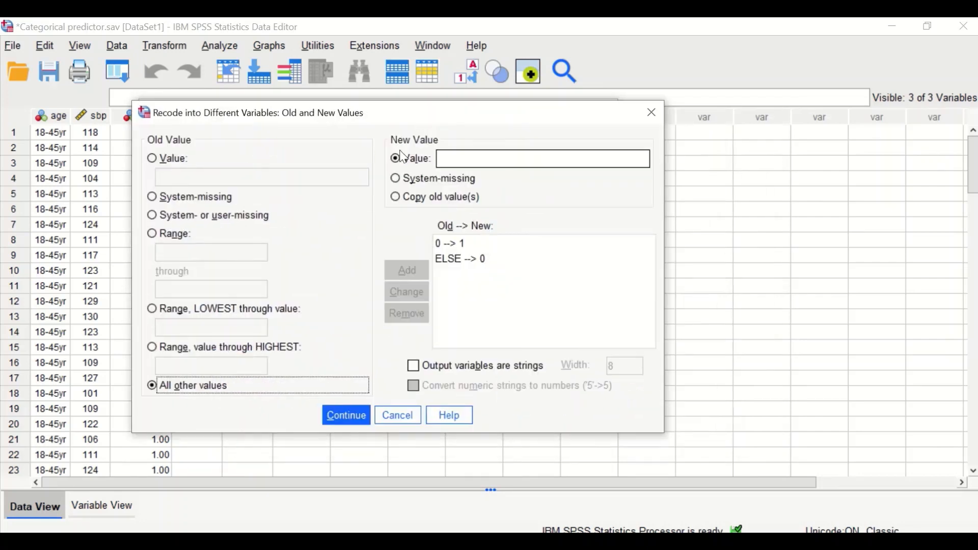
left_click(451, 255)
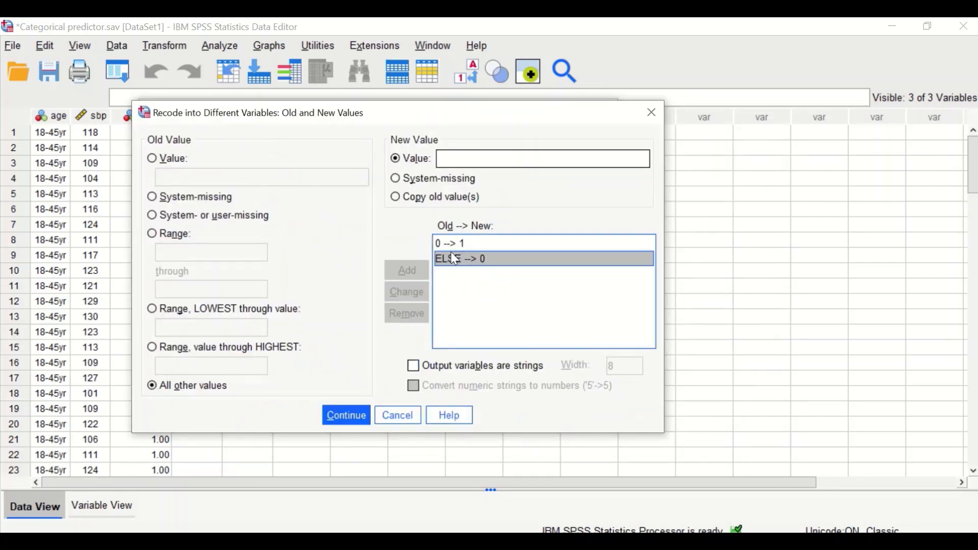
left_click(448, 244)
left_click(408, 314)
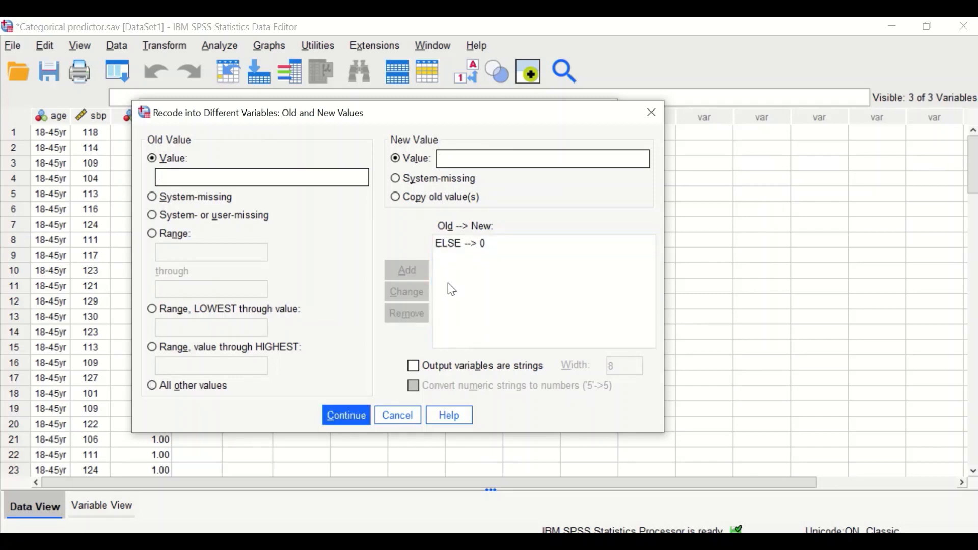
left_click(472, 243)
left_click(408, 314)
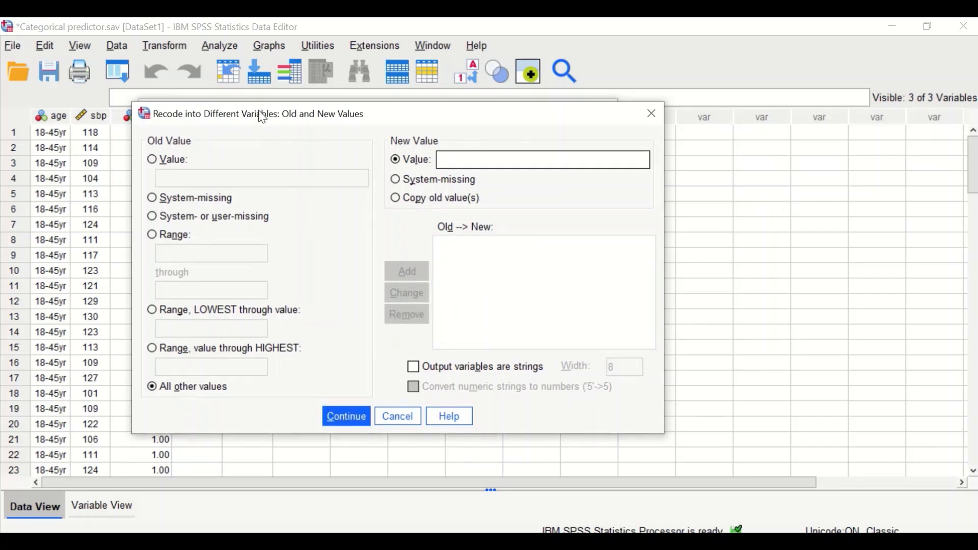
left_click_drag(260, 114, 330, 116)
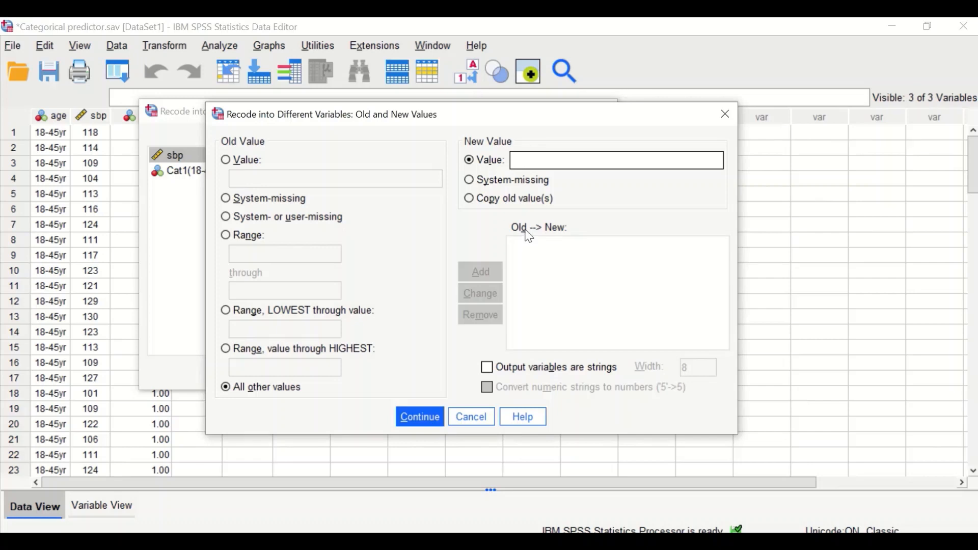
Add a recode rule mapping old age value 1 to new value 1.
left_click(231, 165)
left_click(253, 178)
type("1")
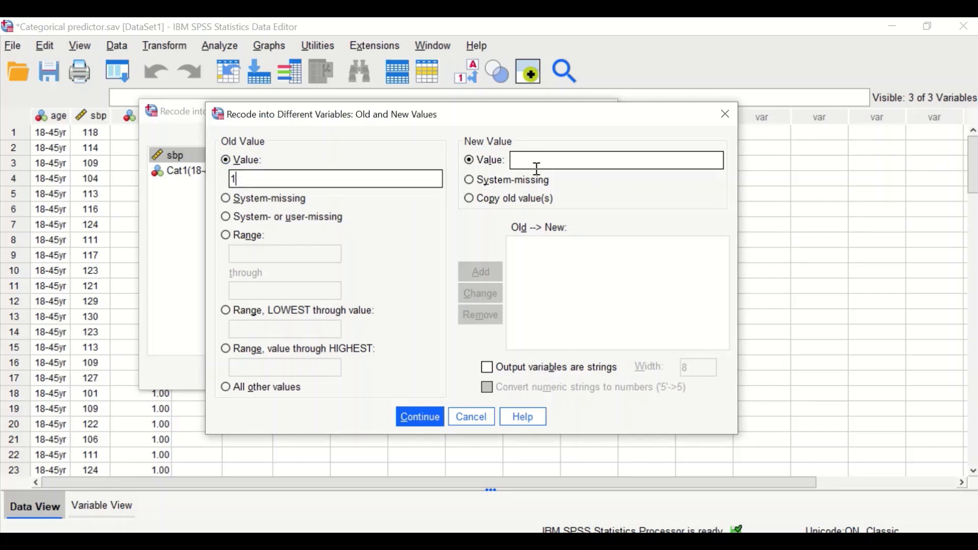
left_click(502, 159)
type("1")
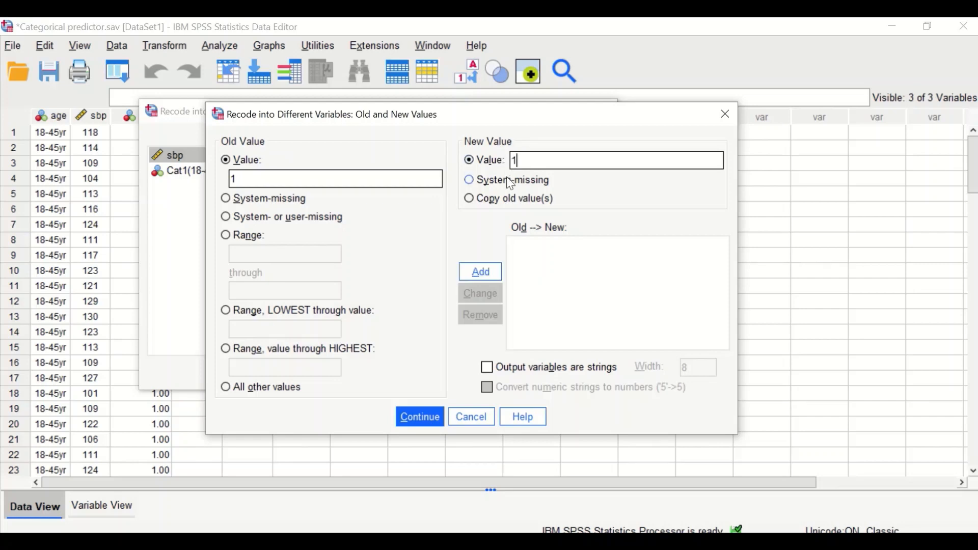
left_click(485, 273)
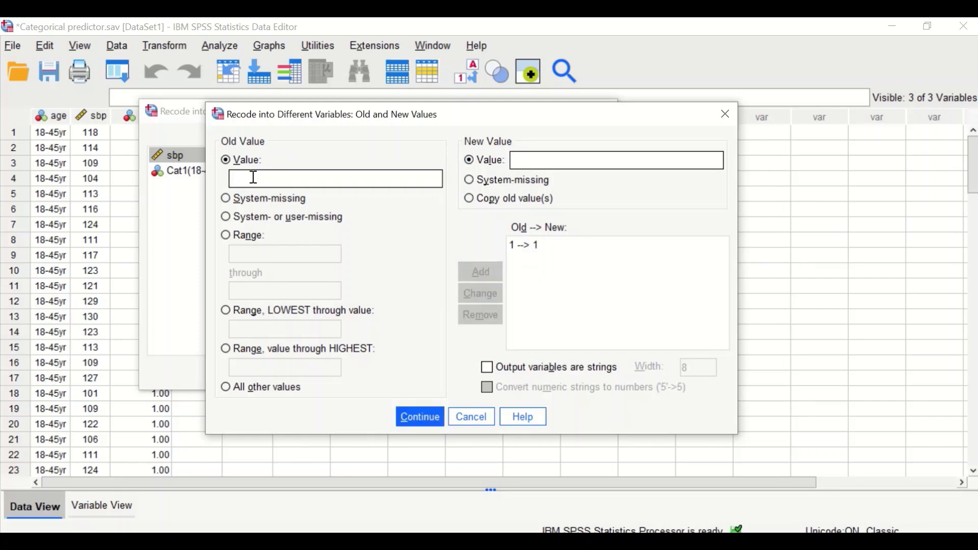
Add a rule mapping all other values to 0 and run the recode into Cat2.
left_click(243, 389)
left_click(546, 159)
type("0")
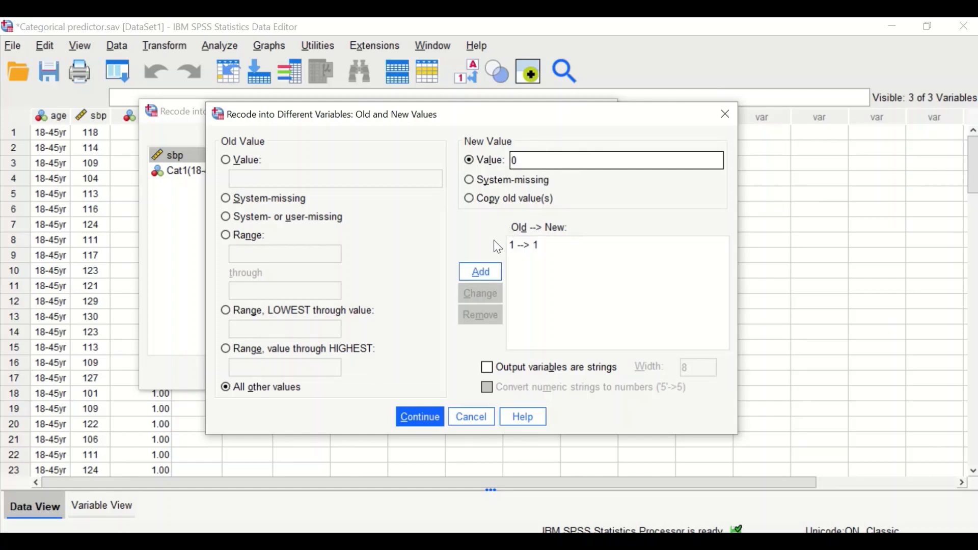
left_click(482, 272)
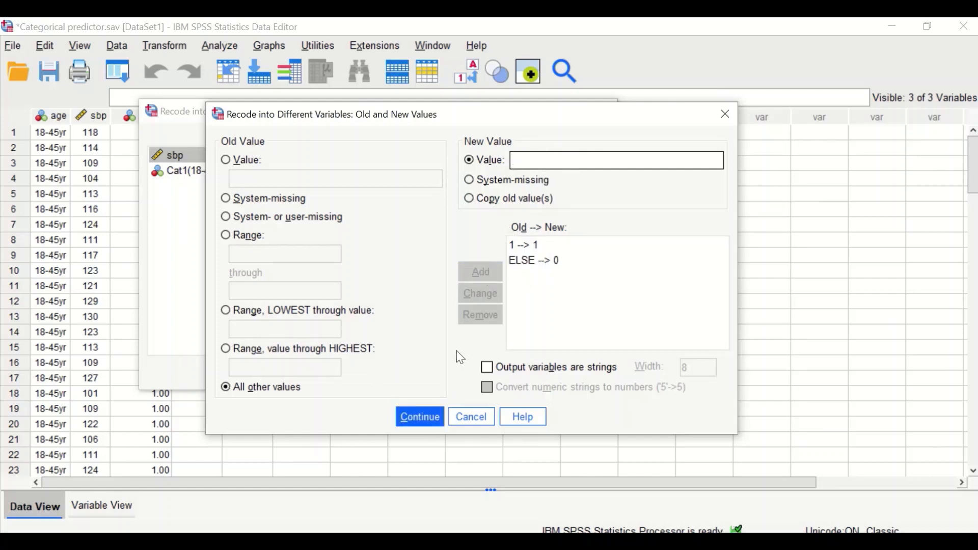
left_click(421, 417)
left_click(293, 373)
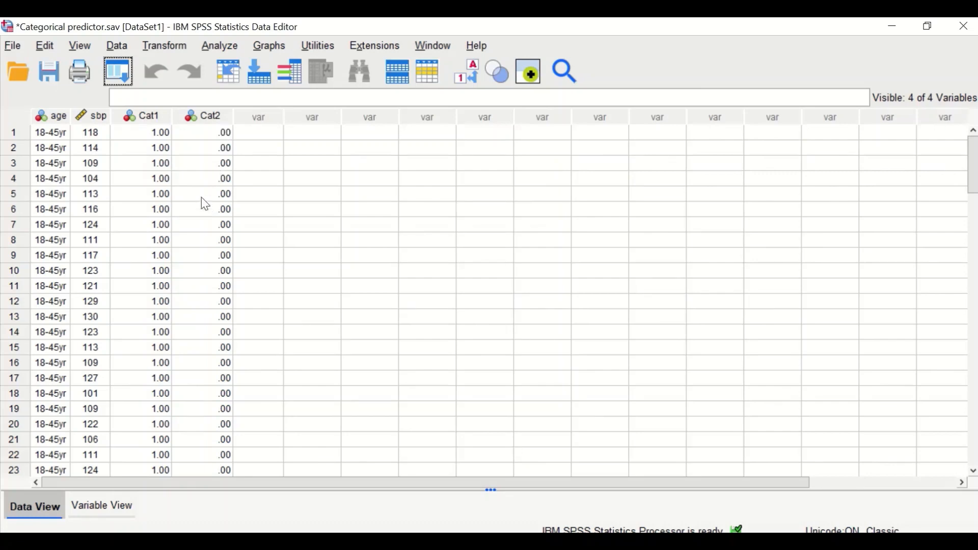
Scroll through the data to examine the Cat2 values across the age groups.
scroll(203, 196, "down", 4)
scroll(227, 305, "down", 1)
scroll(63, 382, "down", 1)
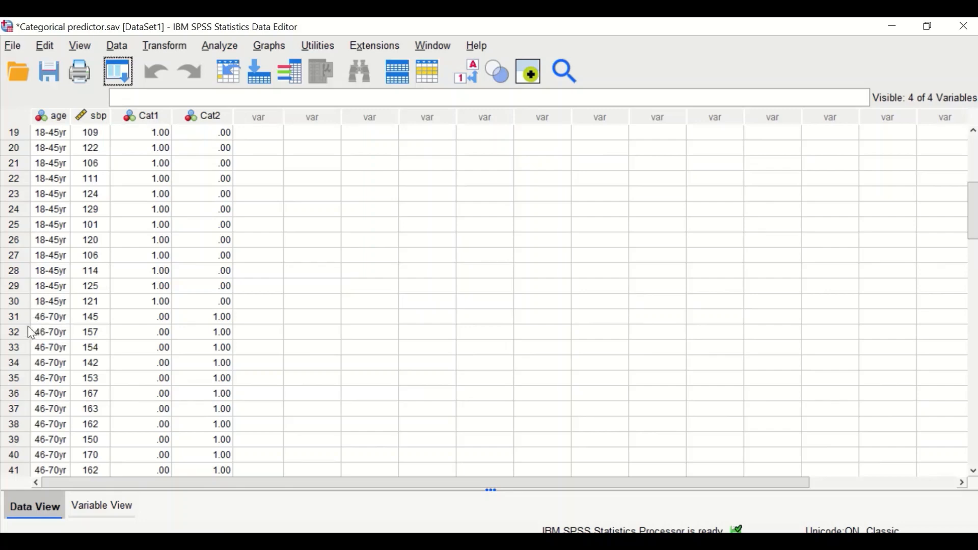
scroll(237, 331, "down", 1)
scroll(223, 298, "down", 6)
scroll(221, 296, "down", 5)
scroll(197, 415, "up", 15)
scroll(224, 357, "up", 3)
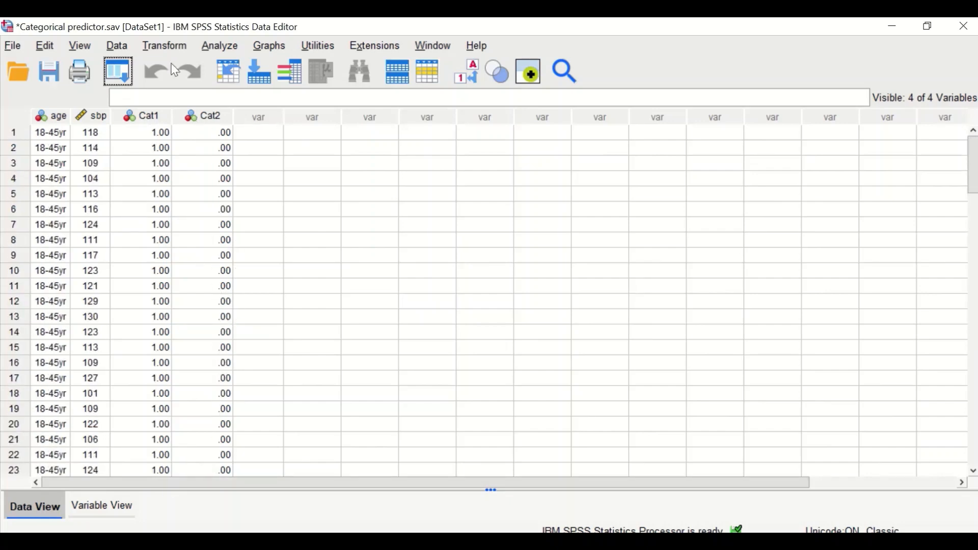
Reopen Recode into Different Variables for age and rename the output variable Cat3.
left_click(168, 47)
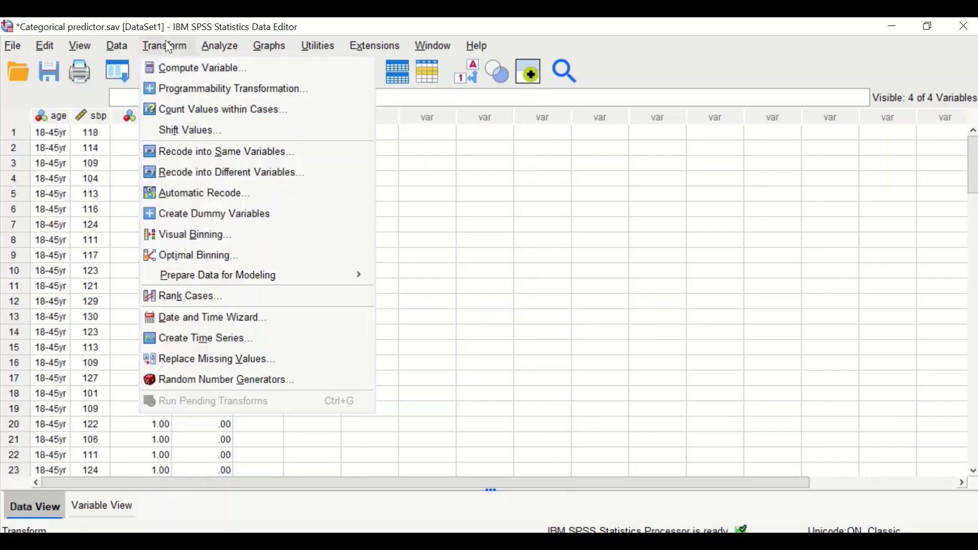
left_click(171, 178)
left_click(344, 159)
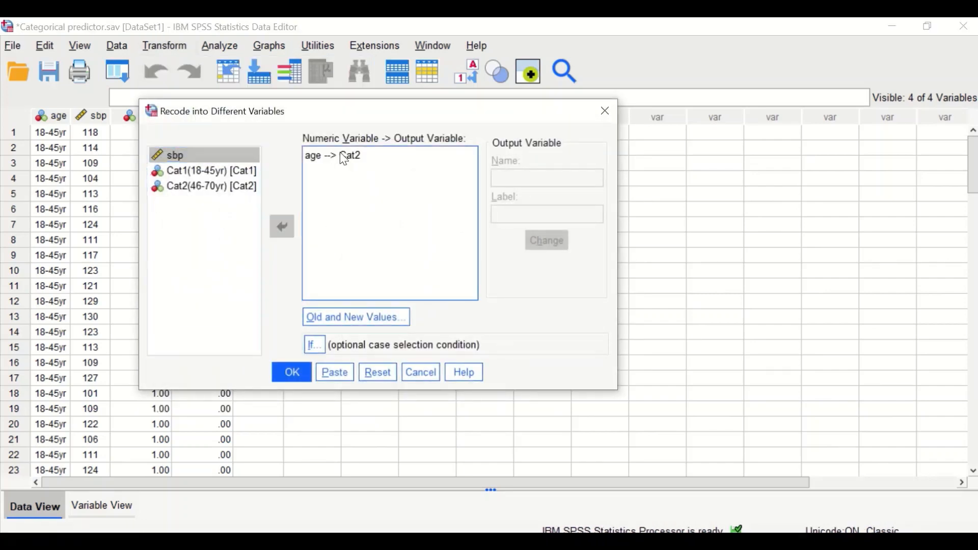
double_click(522, 178)
left_click(524, 178)
key("BackSpace")
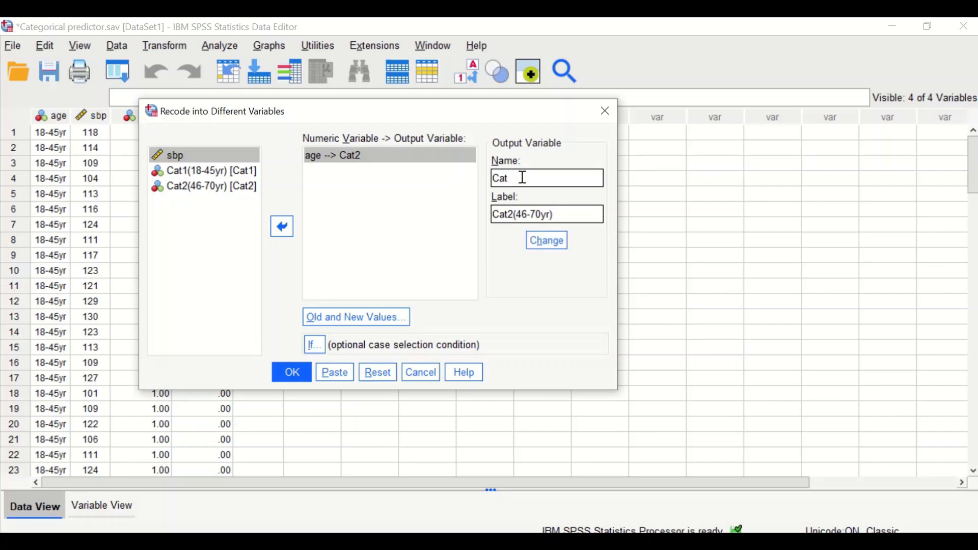
Set the output label to Cat3>70 and apply the change to the age mapping.
double_click(555, 214)
left_click(555, 214)
key("BackSpace")
key("BackSpace")
key("BackSpace")
key("BackSpace")
key("BackSpace")
key("BackSpace")
key("BackSpace")
key("BackSpace")
key("BackSpace")
type("0")
left_click(543, 253)
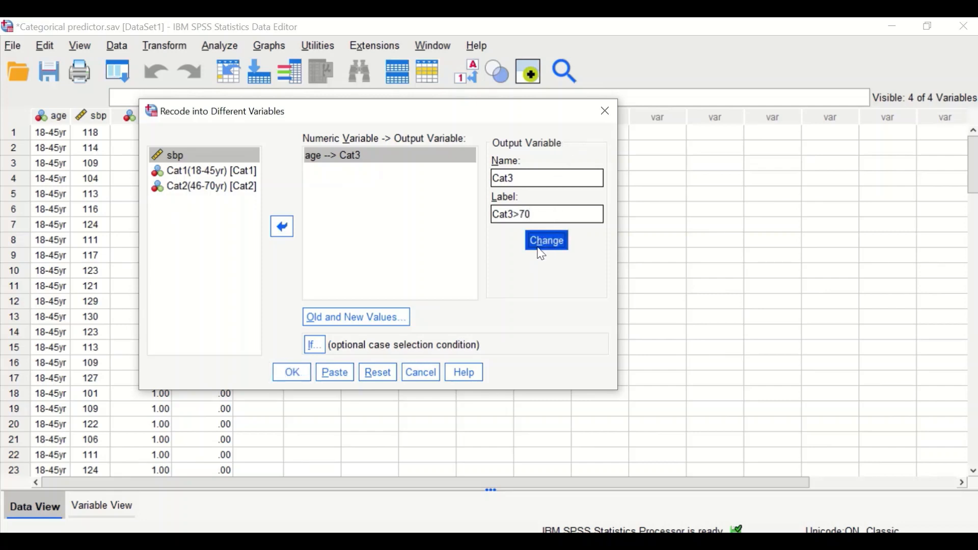
Open the old and new values settings and remove both existing recode rules.
left_click(367, 323)
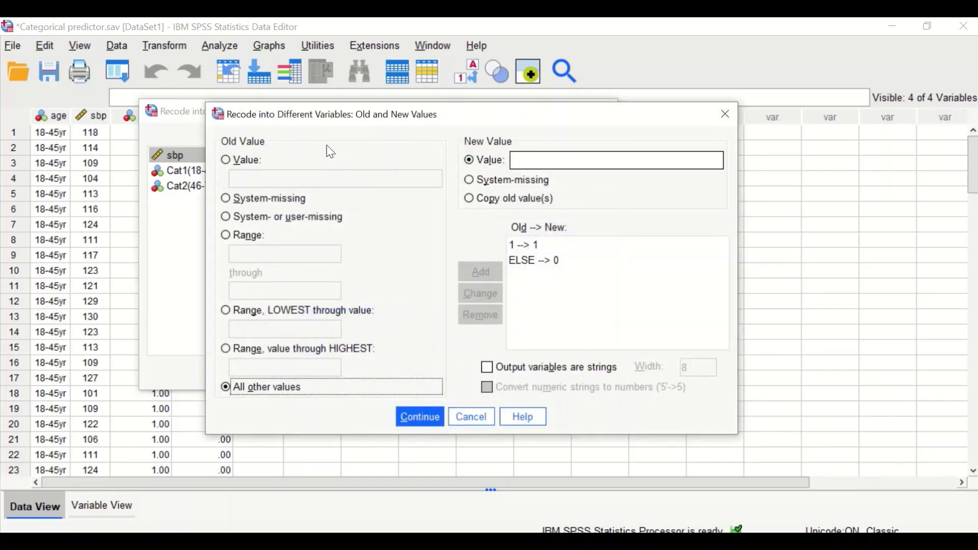
left_click(225, 161)
left_click(254, 181)
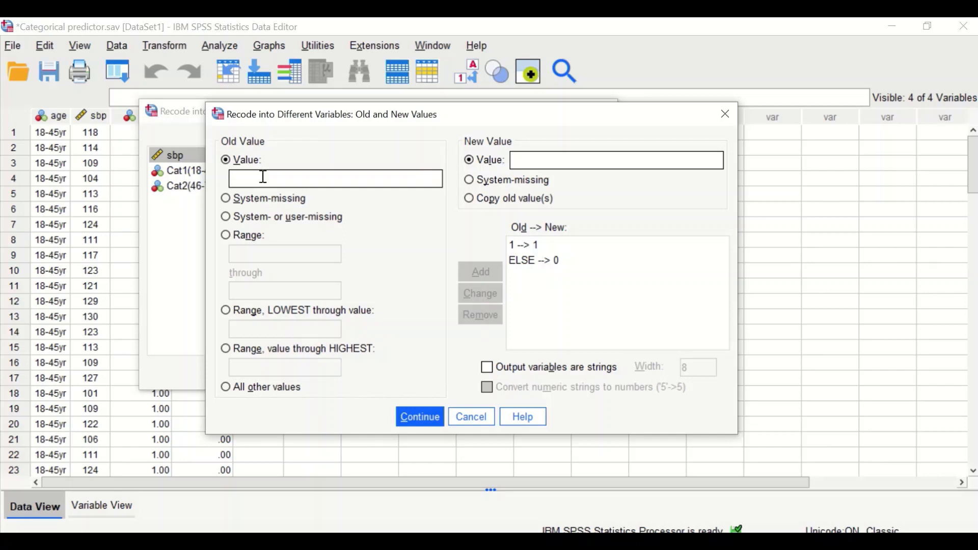
type("2")
left_click(517, 160)
left_click(521, 246)
left_click(488, 314)
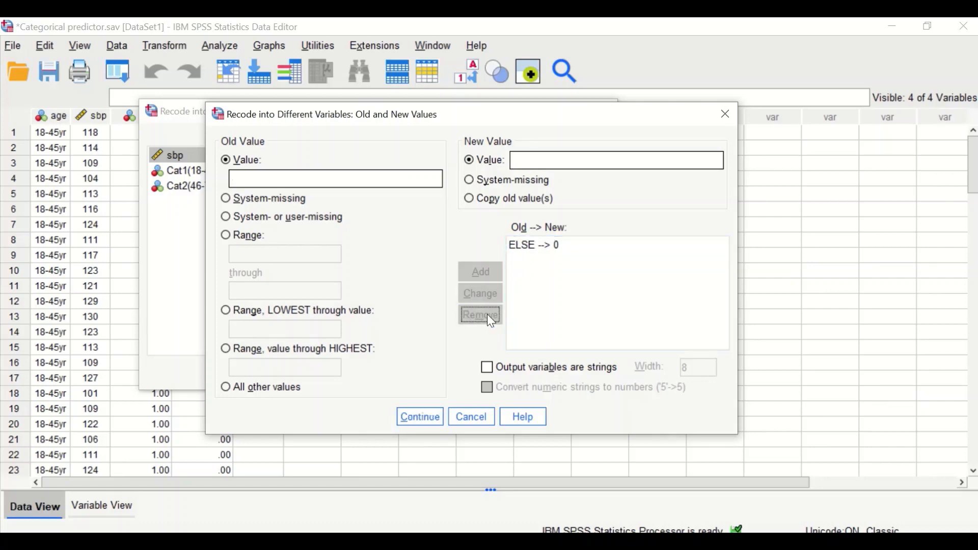
left_click(531, 246)
left_click(473, 320)
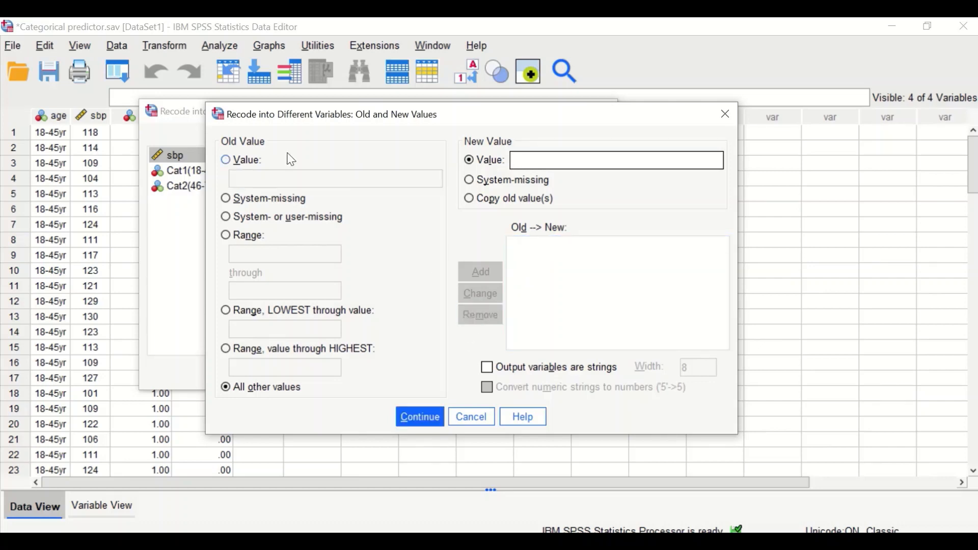
Add a recode rule mapping old age value 2 to new value 1.
left_click(225, 160)
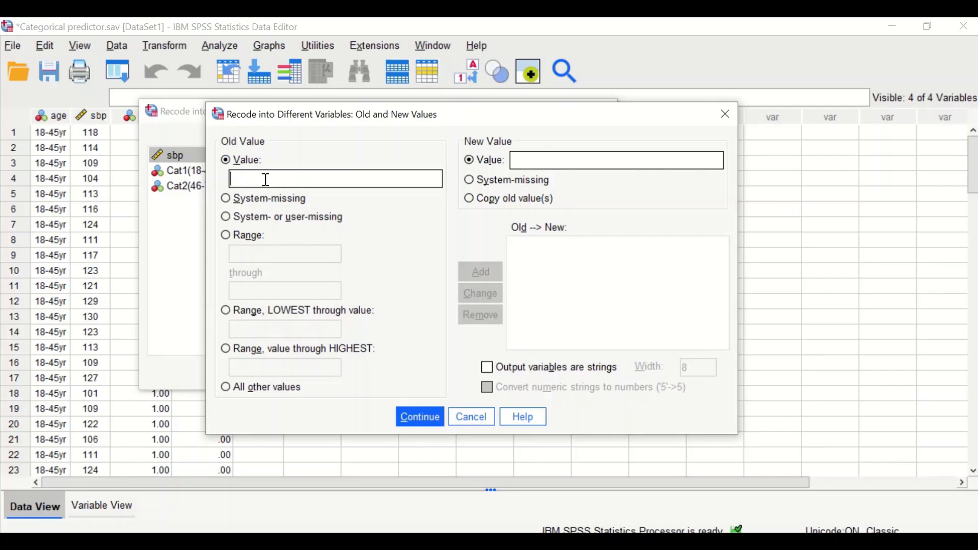
type("2")
left_click(529, 160)
type("1")
left_click(481, 275)
Add a recode rule mapping all other age values to 0, then run the recode to create Cat3.
left_click(231, 389)
left_click(537, 160)
type("0")
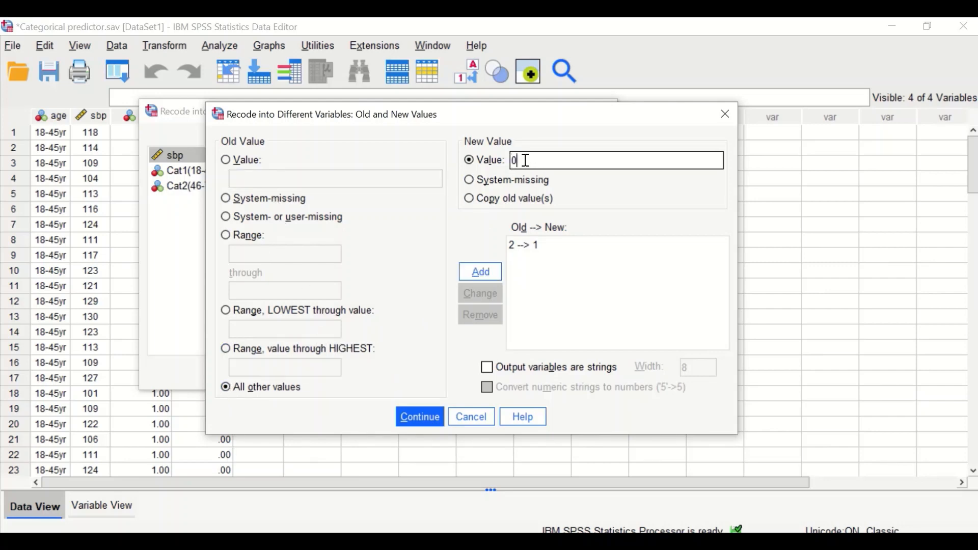
left_click(487, 276)
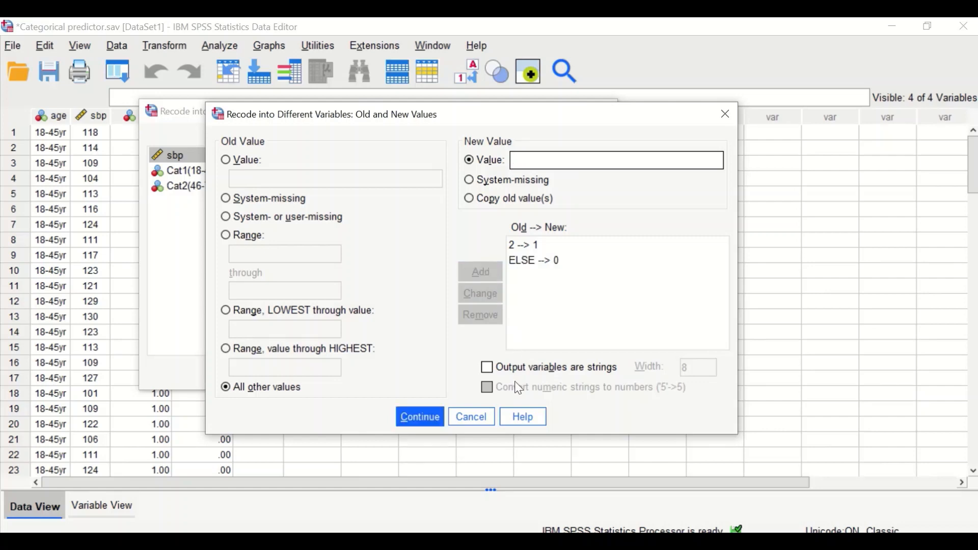
left_click(412, 426)
left_click(289, 374)
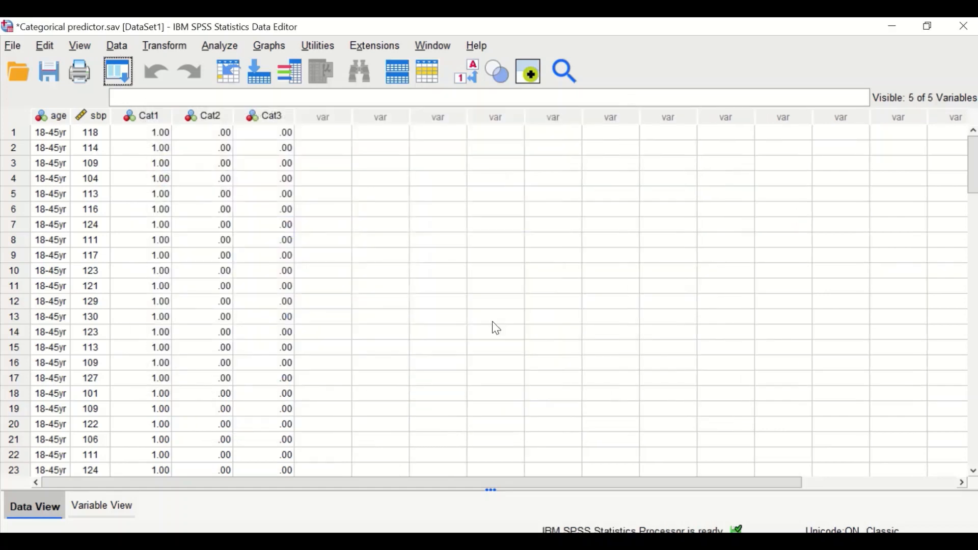
Scroll through the data to examine the Cat1, Cat2 and Cat3 columns against the age categories.
scroll(277, 183, "down", 17)
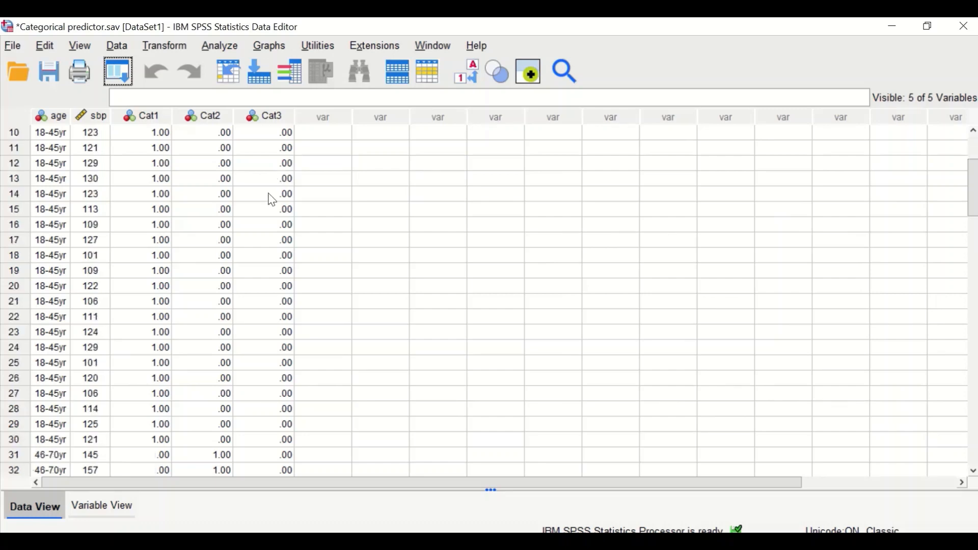
scroll(270, 271, "up", 3)
scroll(272, 271, "up", 14)
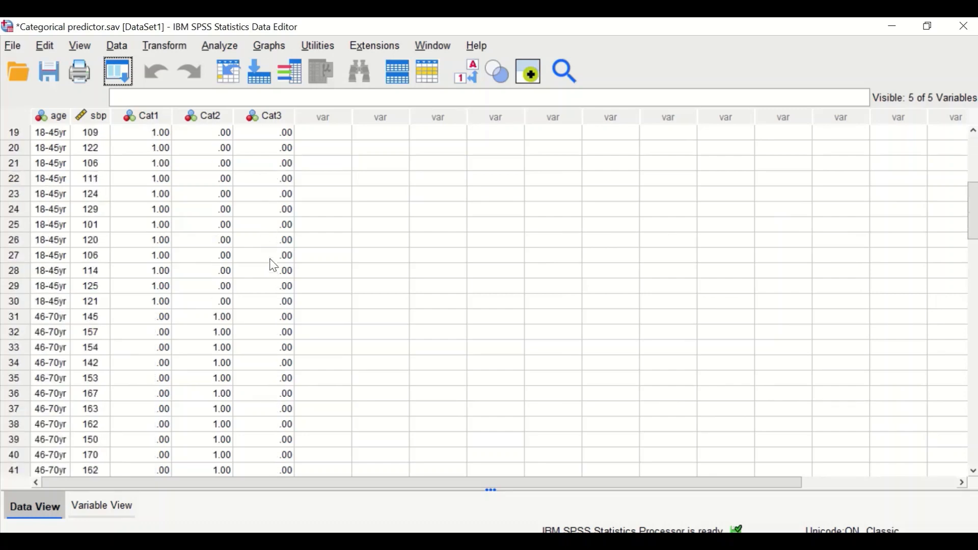
scroll(273, 264, "down", 17)
scroll(277, 272, "down", 3)
scroll(277, 272, "up", 3)
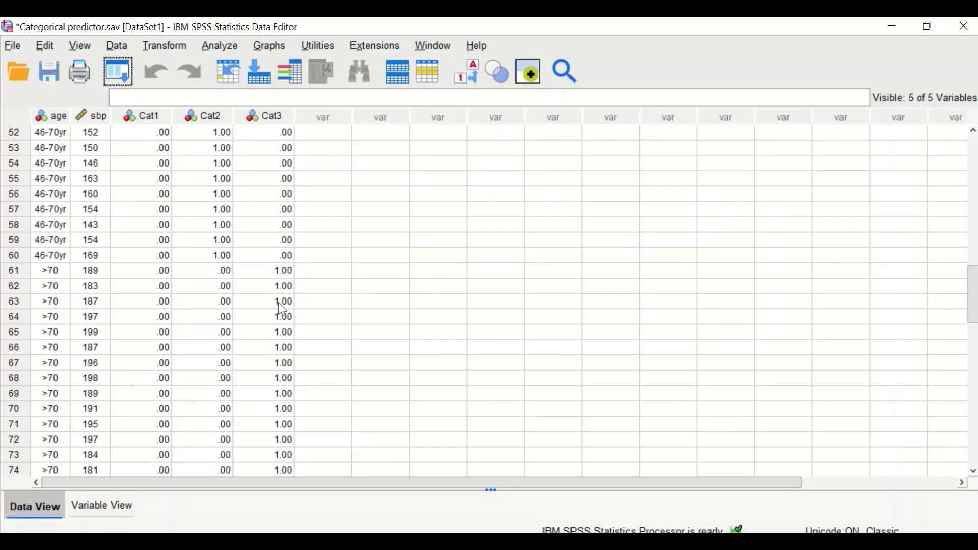
scroll(272, 357, "down", 7)
scroll(306, 189, "up", 19)
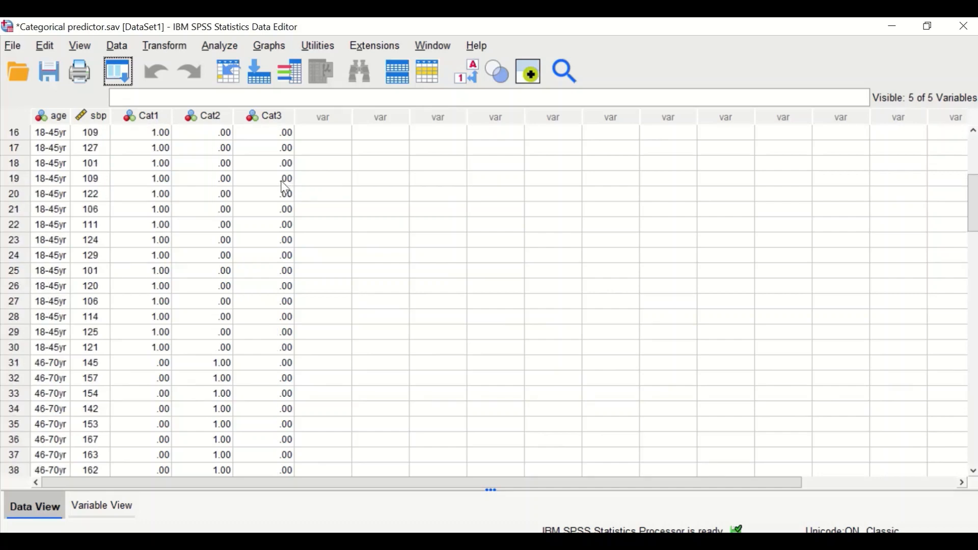
scroll(278, 187, "up", 4)
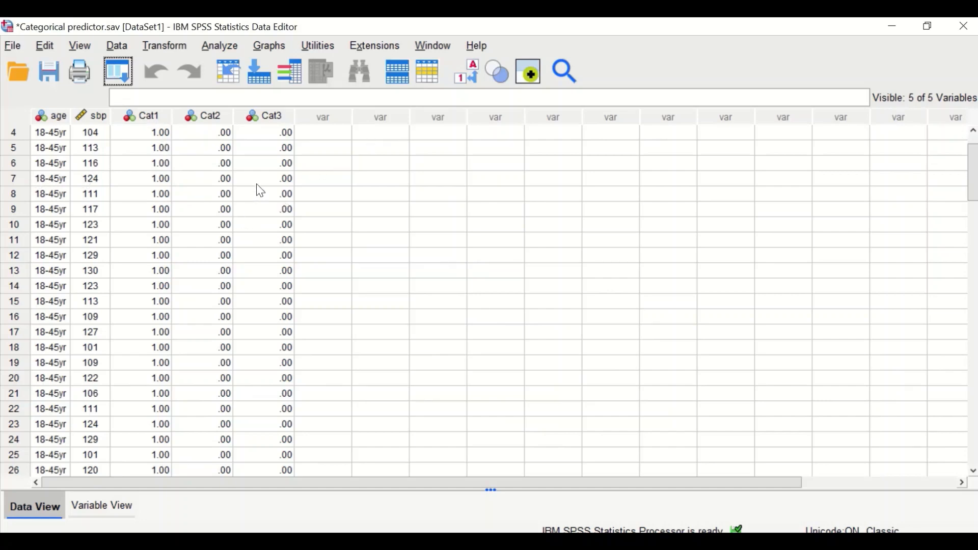
Open Linear Regression and set sbp as the dependent variable.
left_click(221, 45)
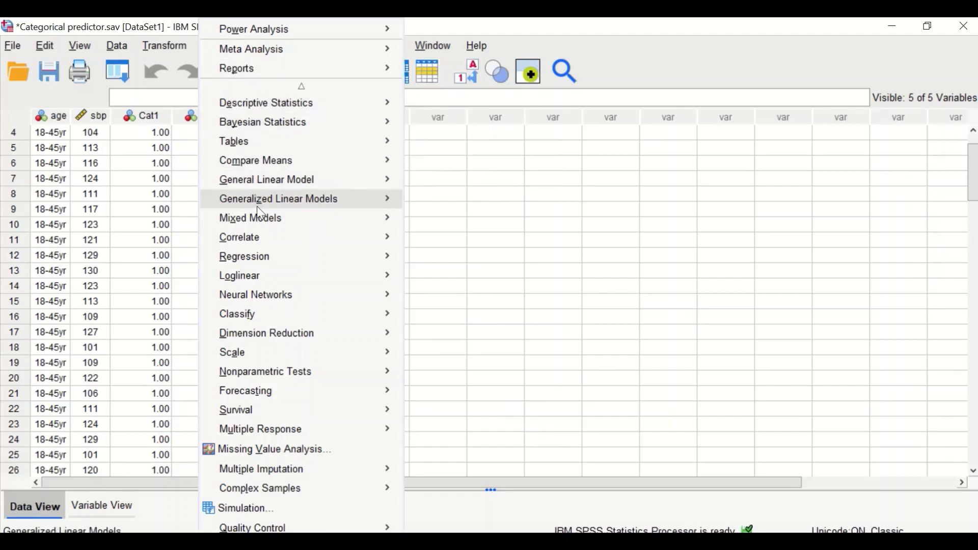
mouse_move(281, 262)
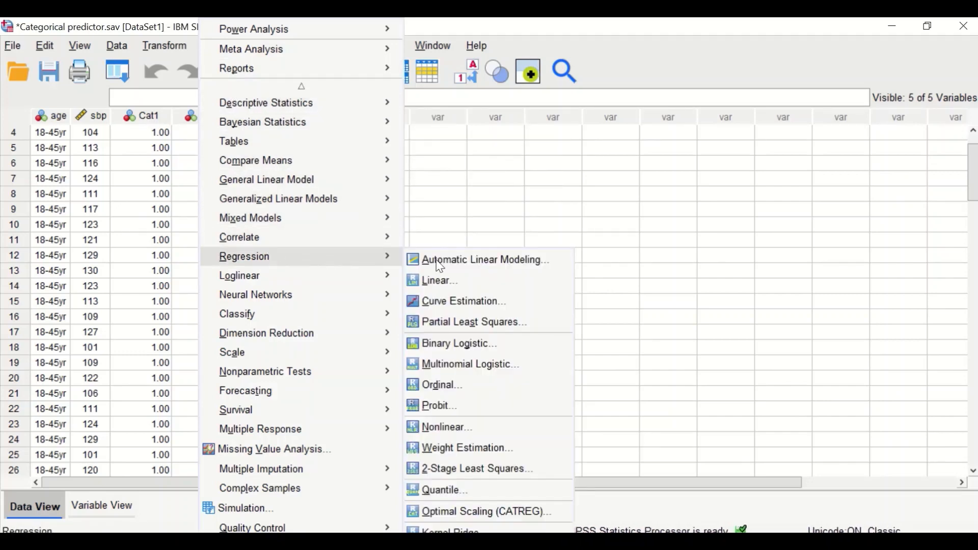
left_click(460, 280)
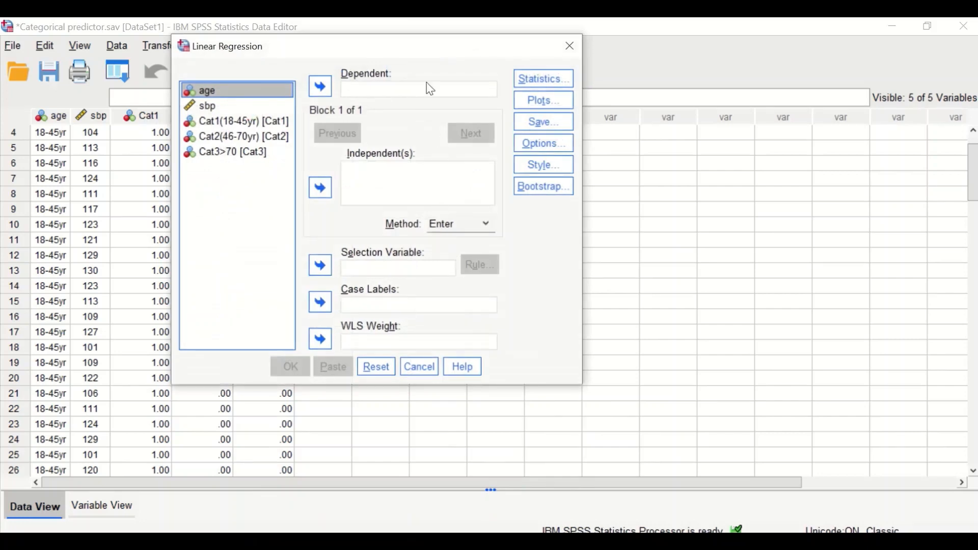
left_click_drag(417, 47, 377, 61)
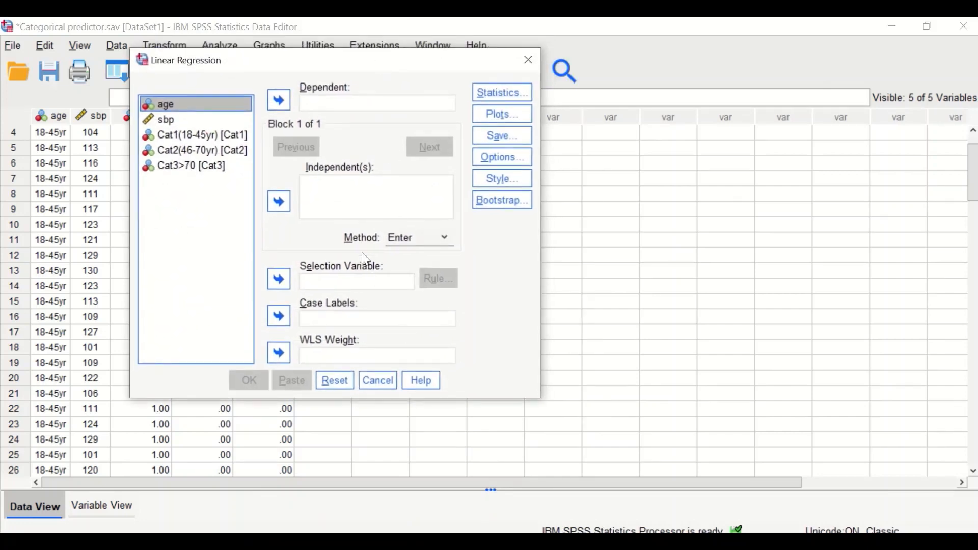
left_click(171, 121)
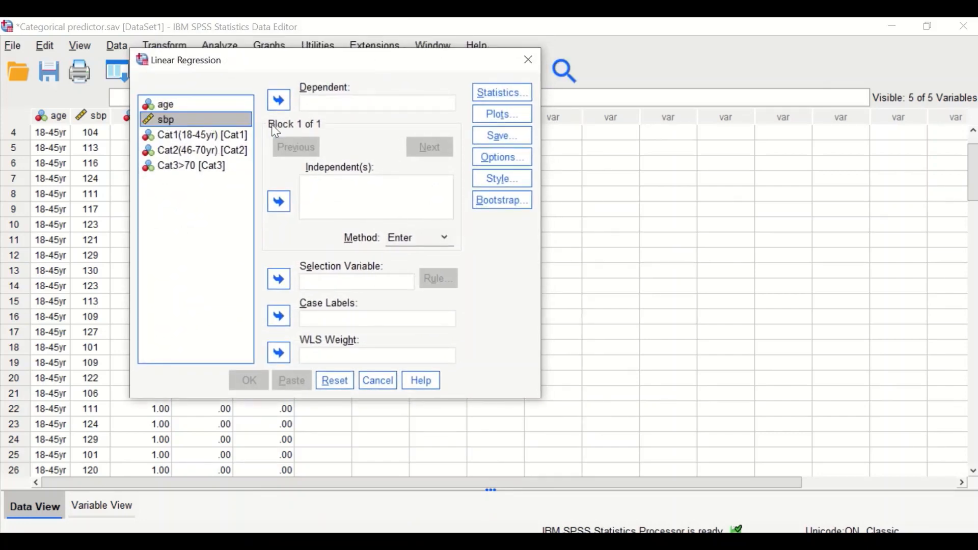
left_click(279, 102)
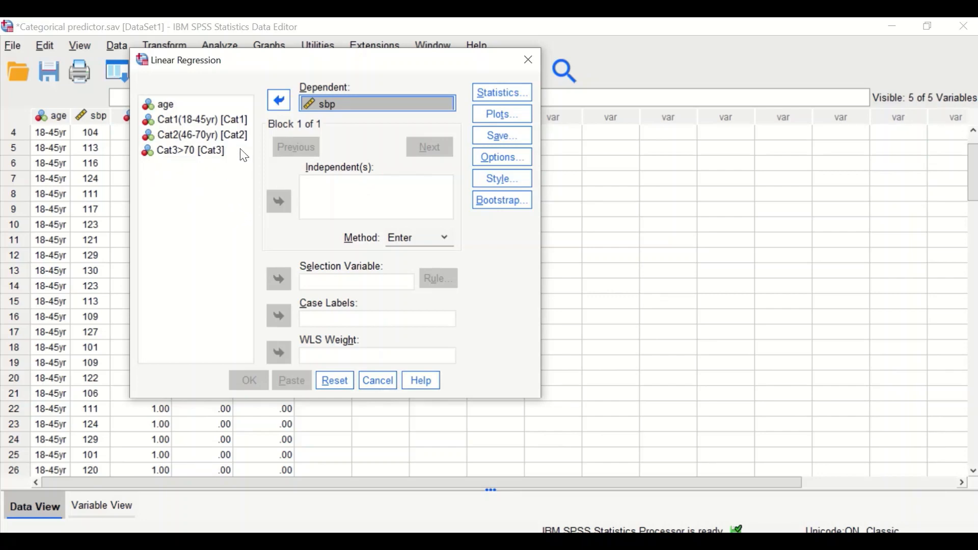
Enter Cat2 and Cat3 as independent variables and run the regression.
left_click(190, 122)
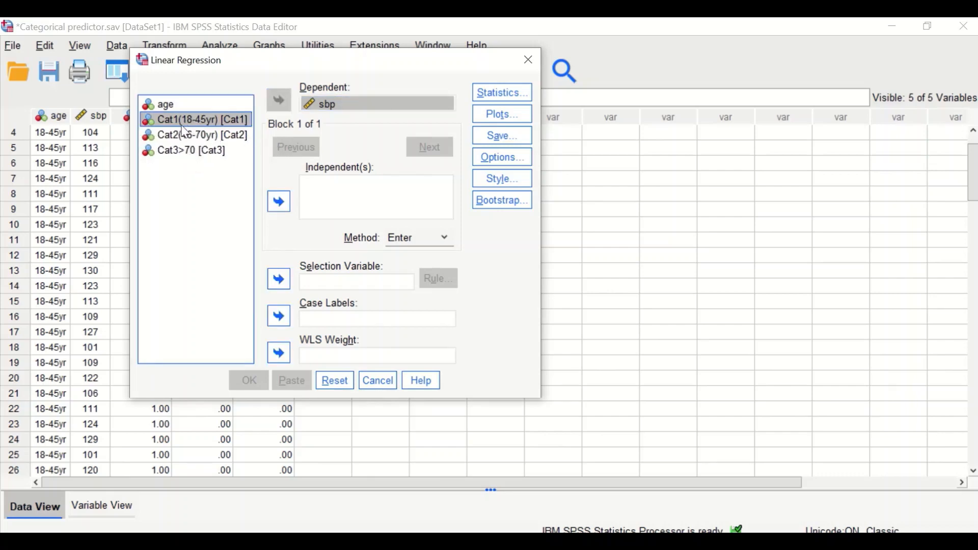
left_click(218, 134)
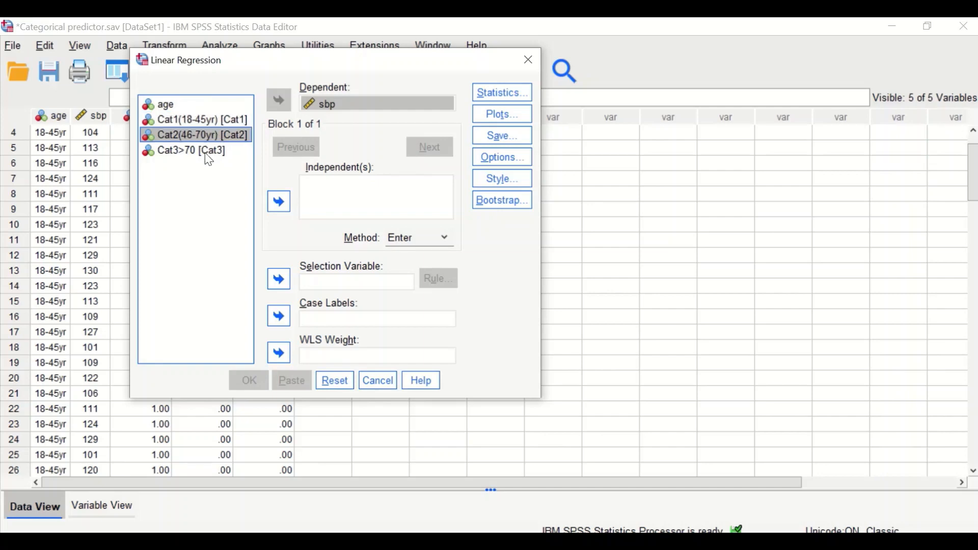
left_click(207, 153, "shift")
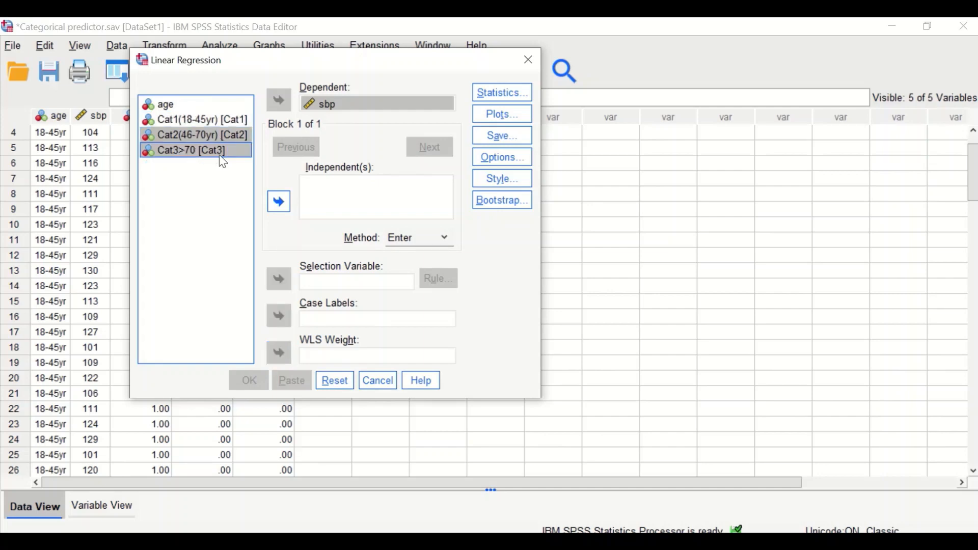
left_click(279, 201)
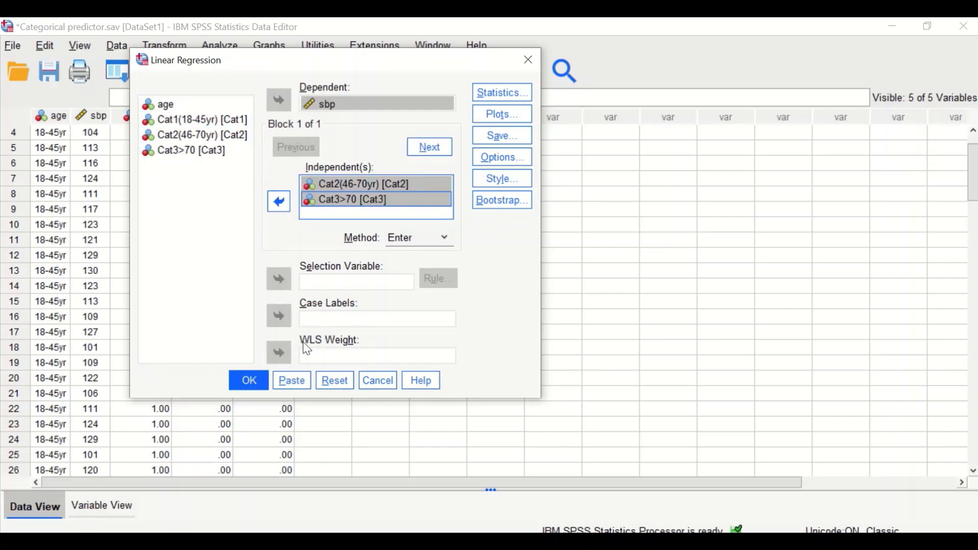
left_click(250, 380)
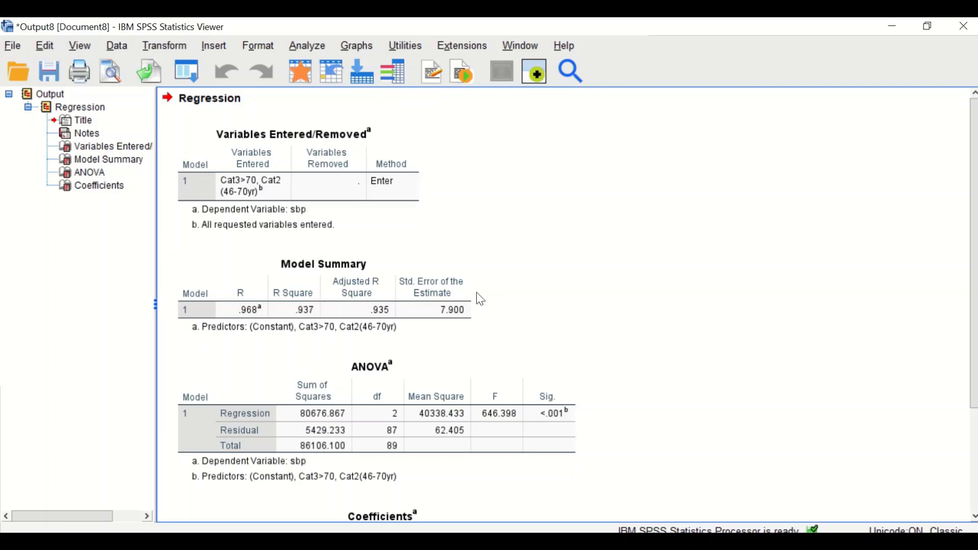
Reopen the Linear Regression dialog and remove Cat2 and Cat3 from the independent variables.
scroll(474, 296, "down", 3)
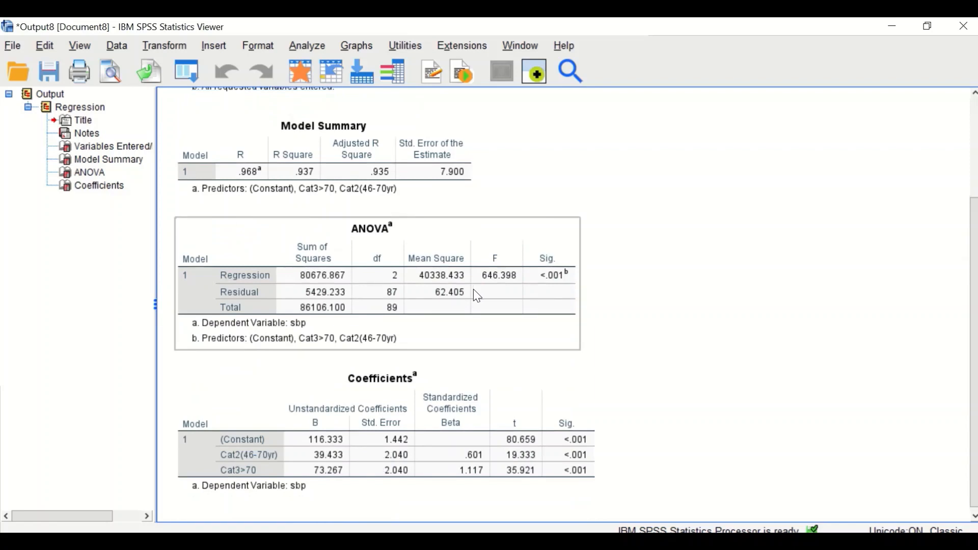
scroll(484, 267, "down", 1)
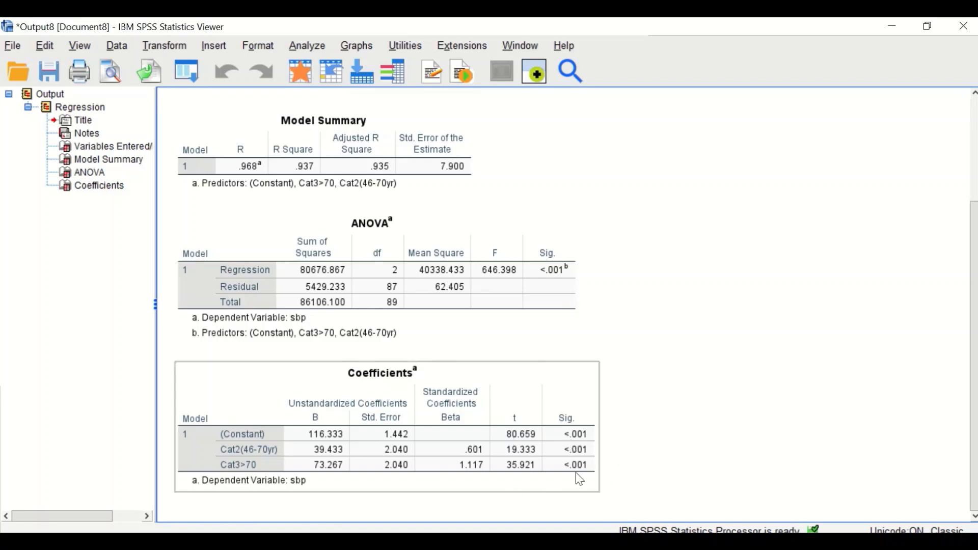
left_click(599, 448)
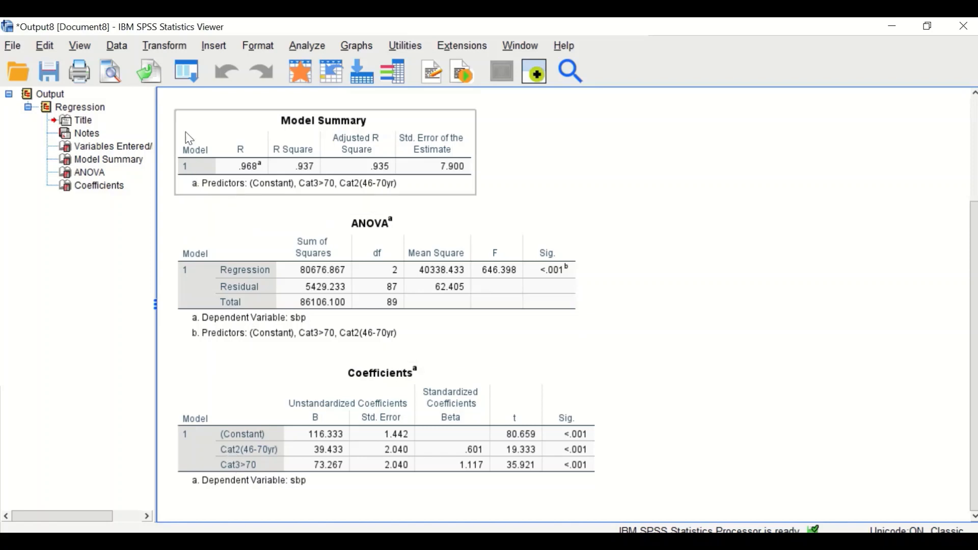
left_click(187, 74)
left_click(204, 95)
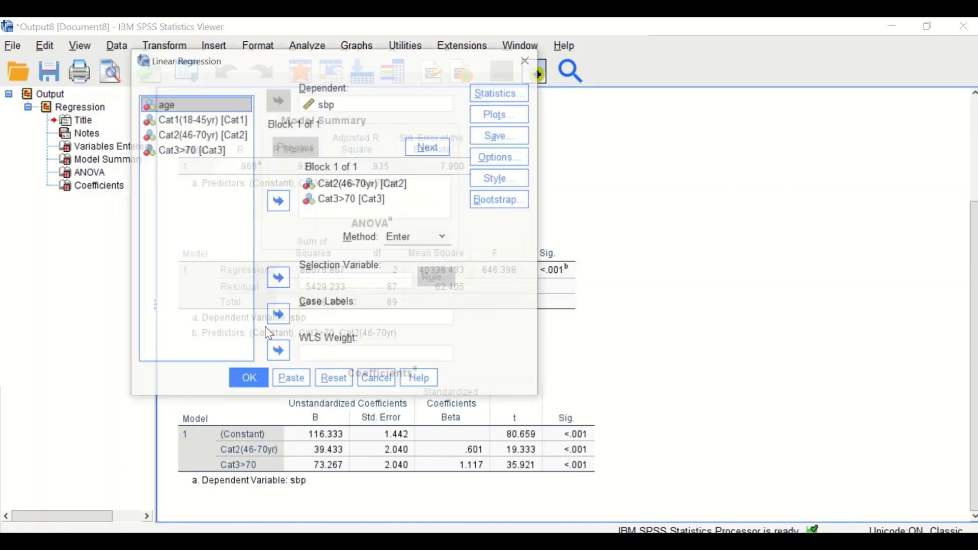
left_click_drag(350, 185, 347, 199)
left_click(278, 206)
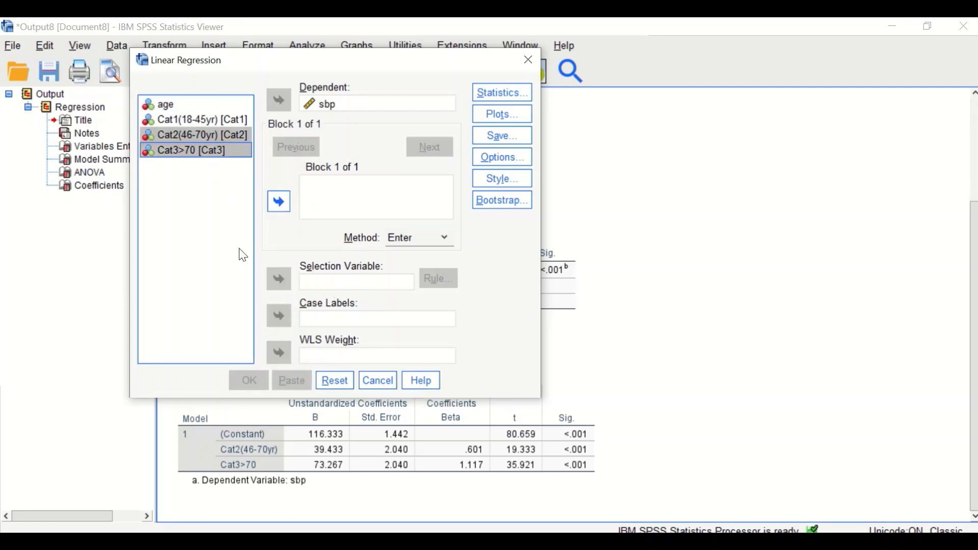
Enter Cat1 and Cat3 as independent variables and run the regression again.
left_click(205, 120)
left_click(279, 202)
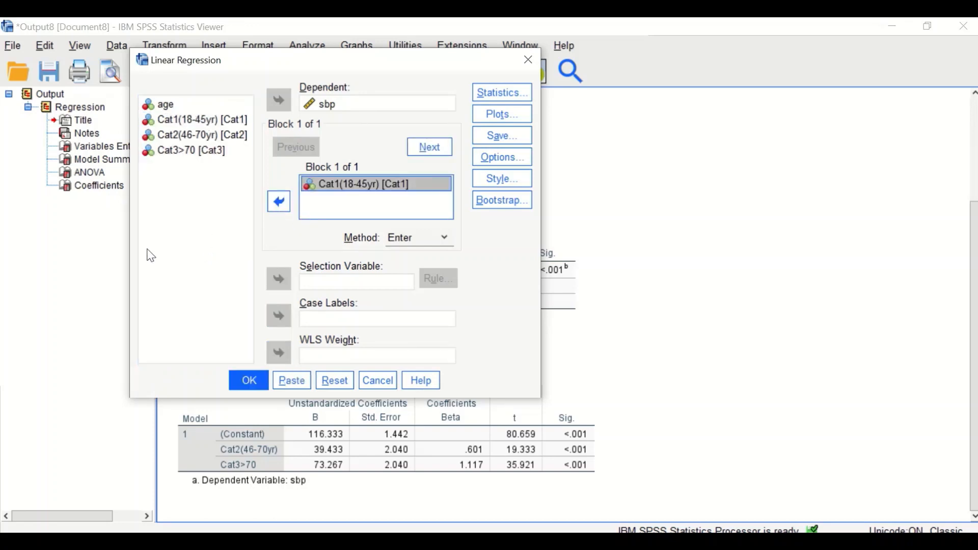
left_click(176, 151)
left_click(286, 207)
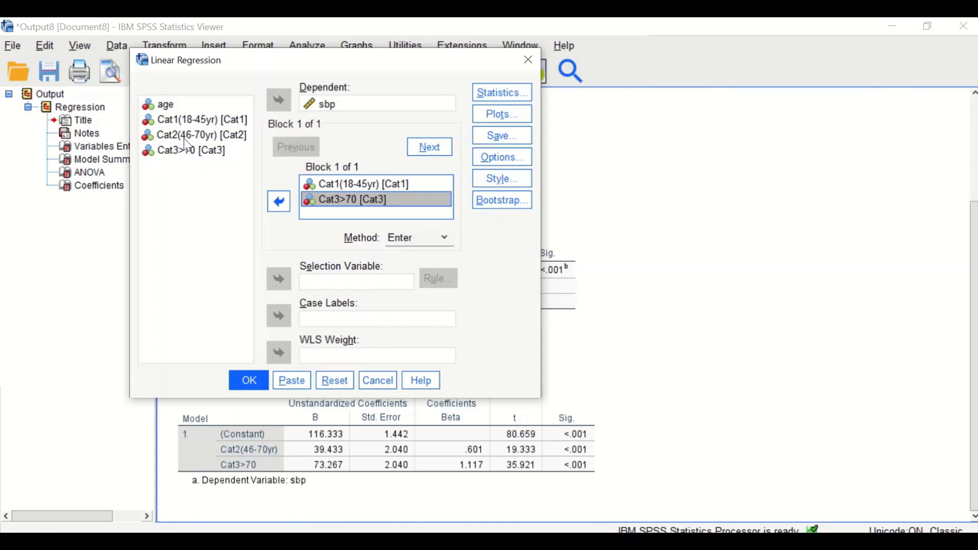
left_click(235, 381)
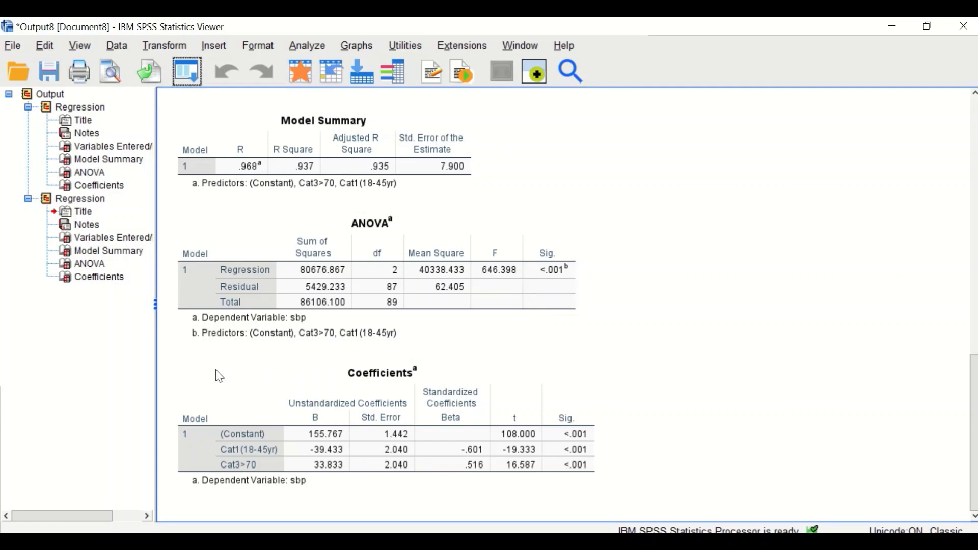
left_click(413, 337)
left_click(349, 482)
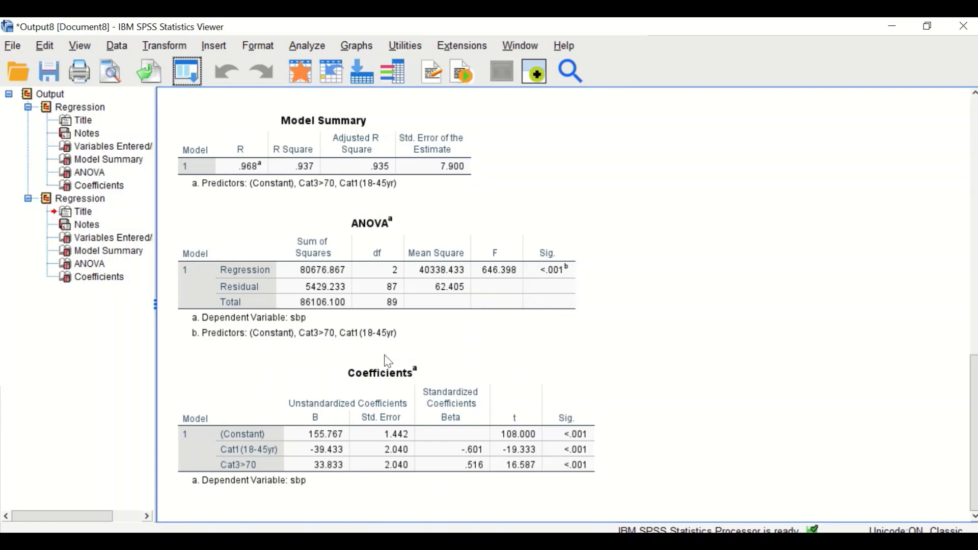
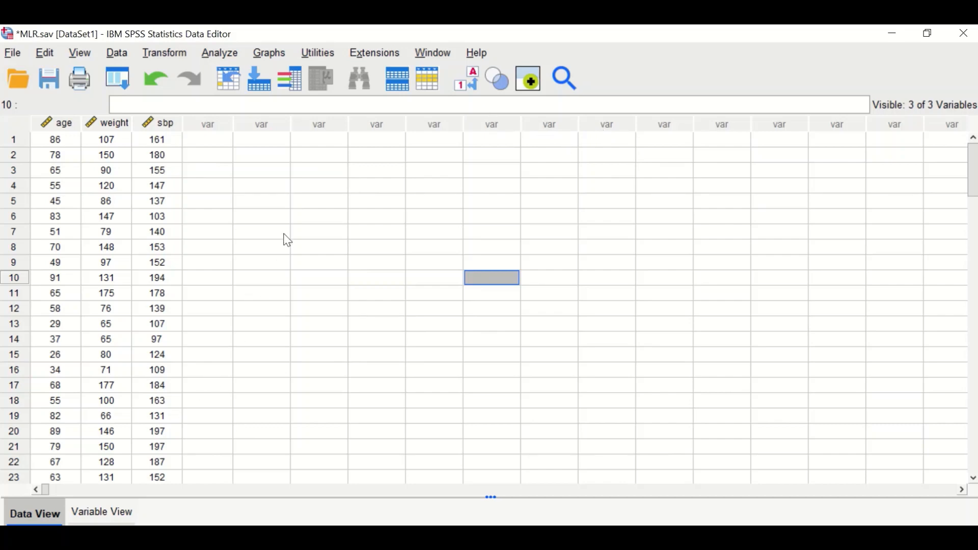
Open Linear Regression and set sbp as the dependent variable.
left_click(226, 56)
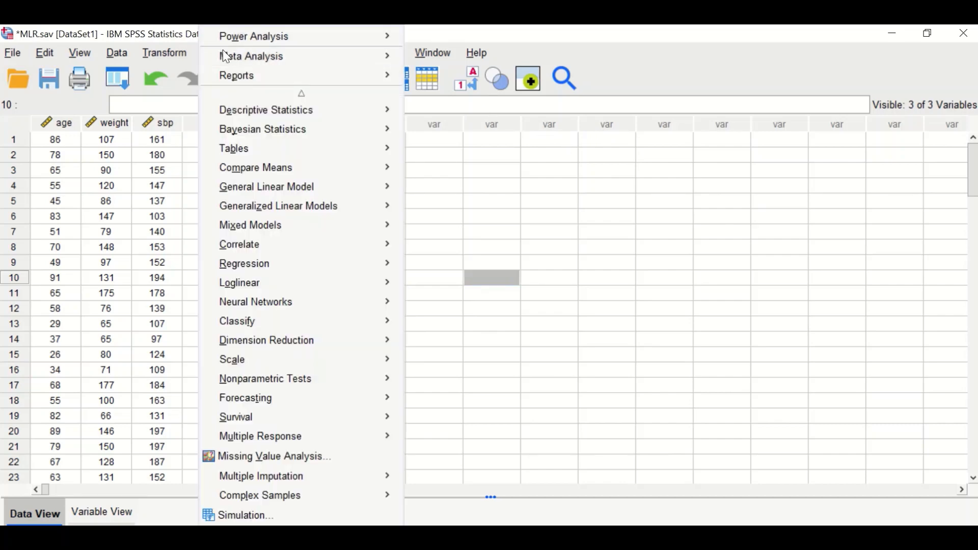
mouse_move(256, 266)
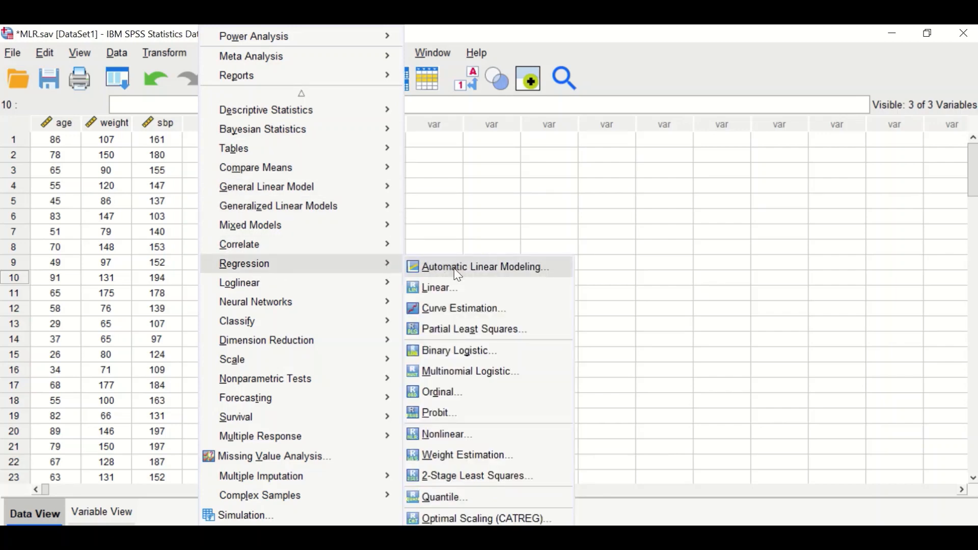
left_click(455, 294)
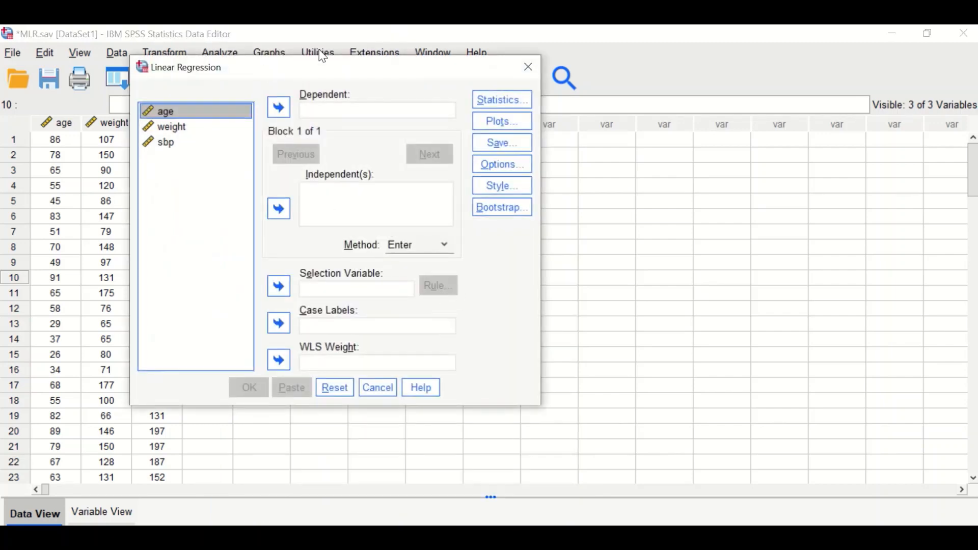
left_click_drag(360, 72, 284, 53)
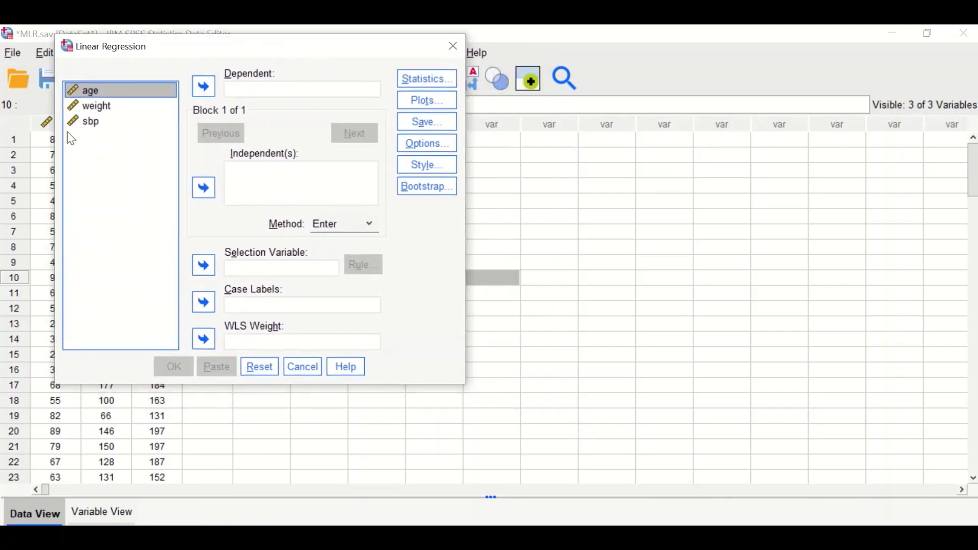
left_click_drag(87, 124, 262, 95)
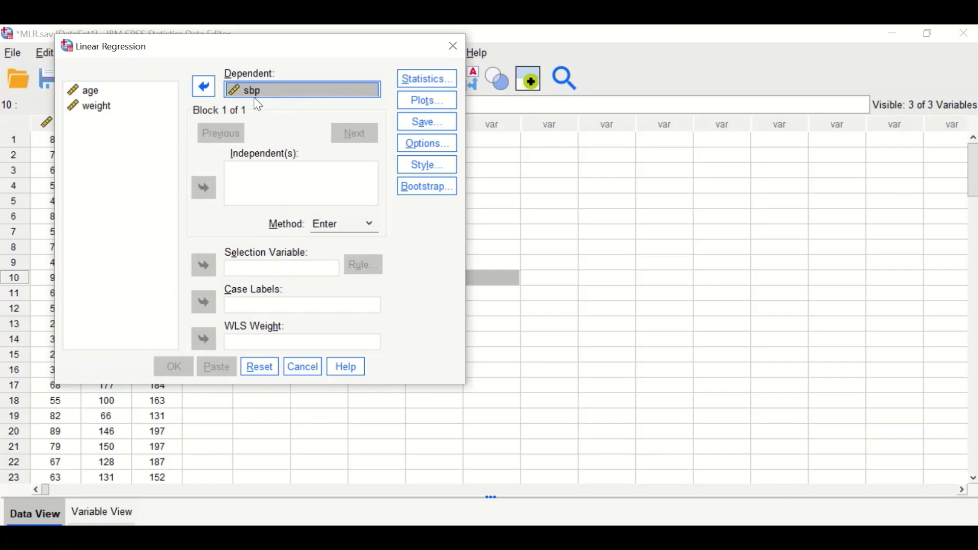
Enter age and weight as the independent variables.
left_click(92, 91)
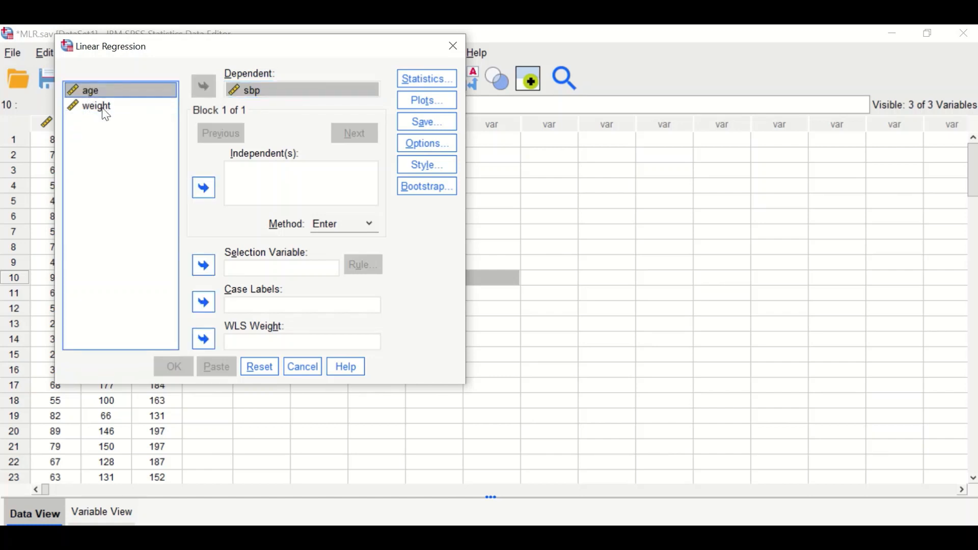
left_click(100, 108, "shift")
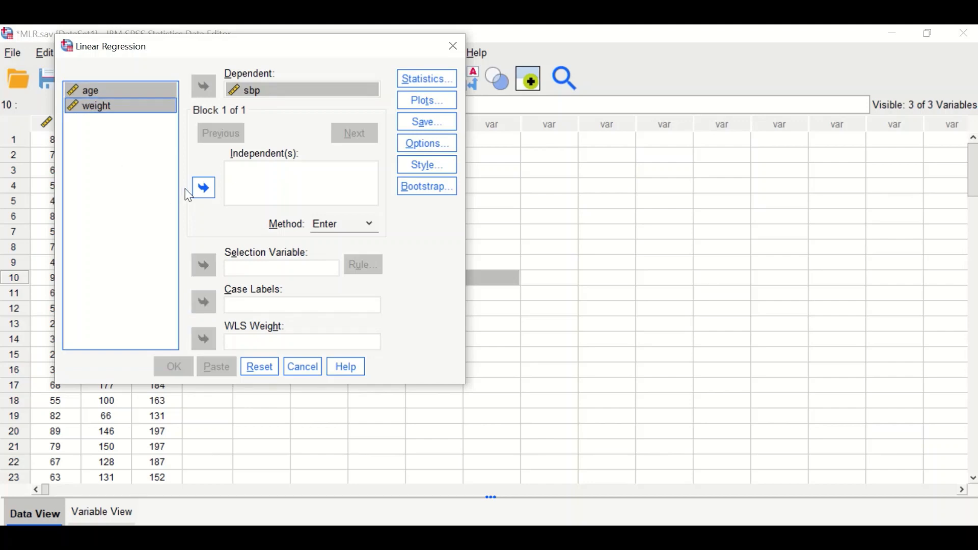
left_click(203, 187)
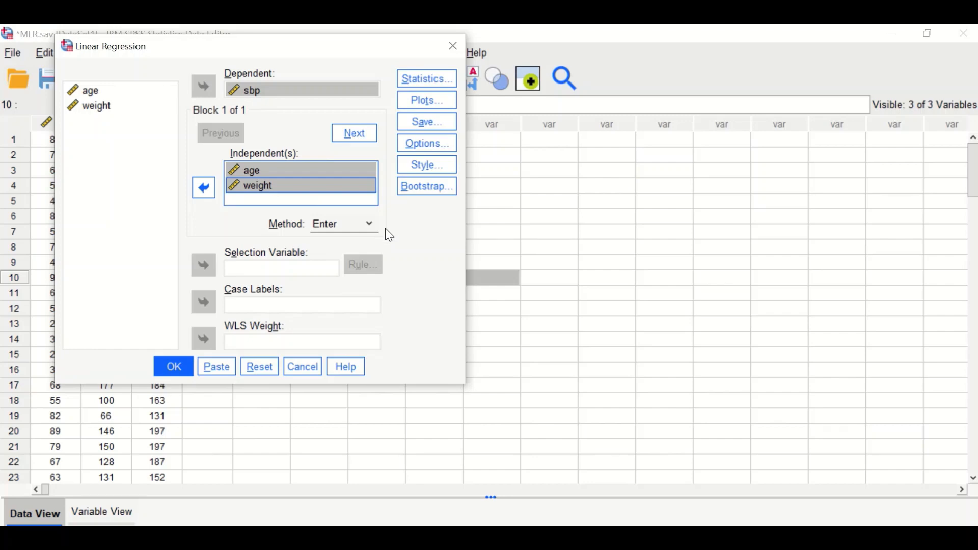
Add R squared change, descriptives, part and partial correlations, collinearity diagnostics and casewise diagnostics to the regression statistics.
left_click(424, 83)
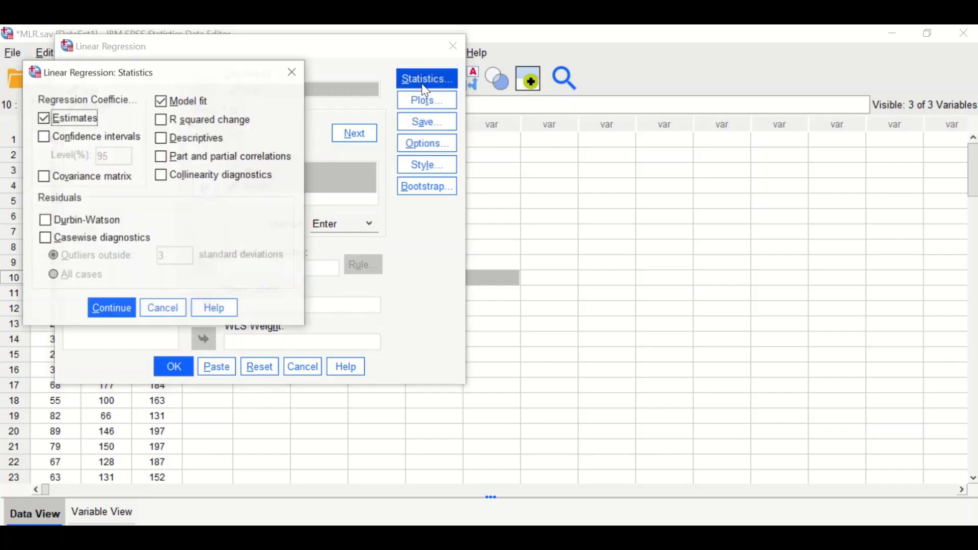
left_click(162, 122)
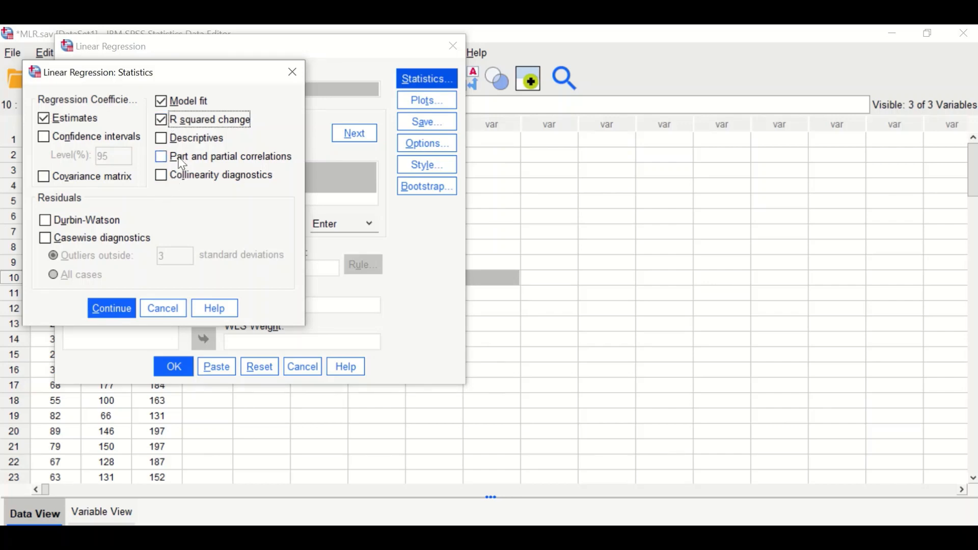
left_click(161, 140)
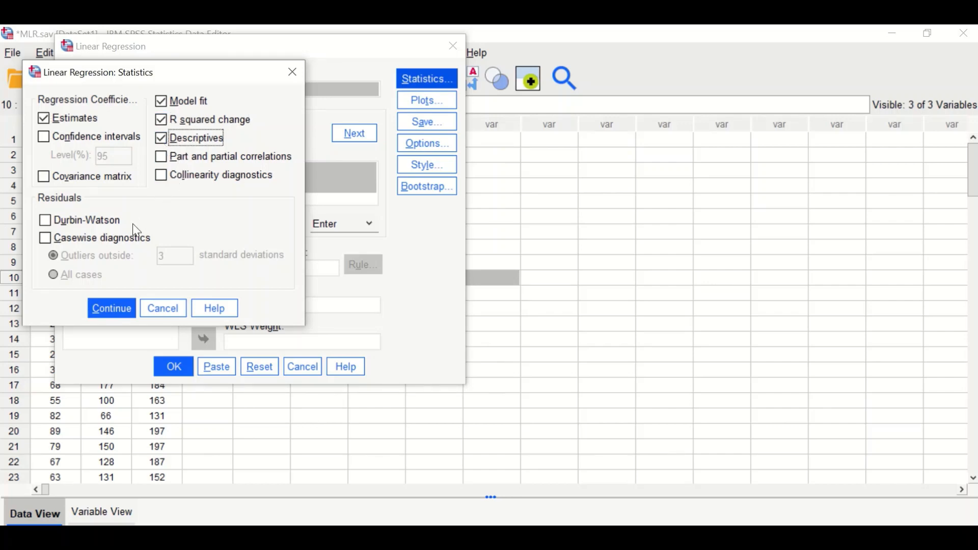
left_click(161, 158)
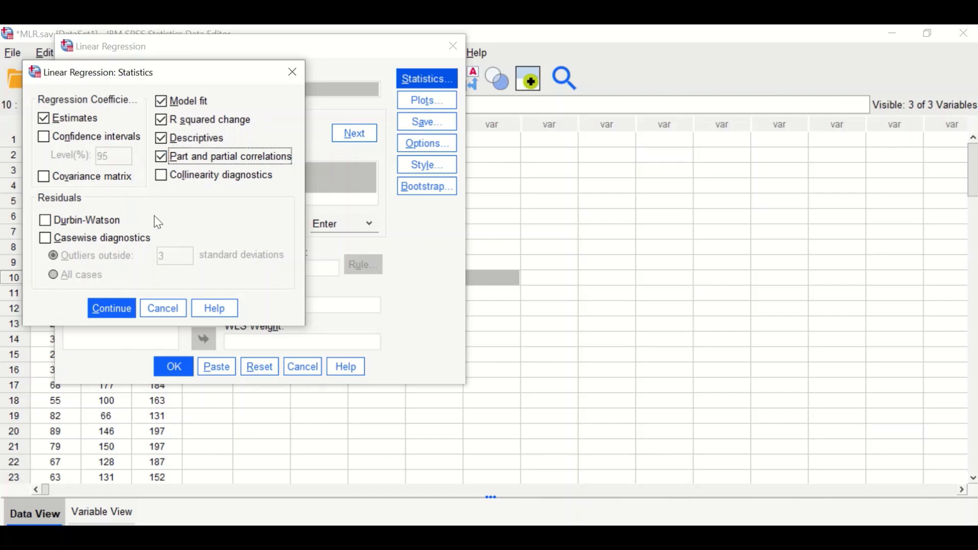
left_click(161, 175)
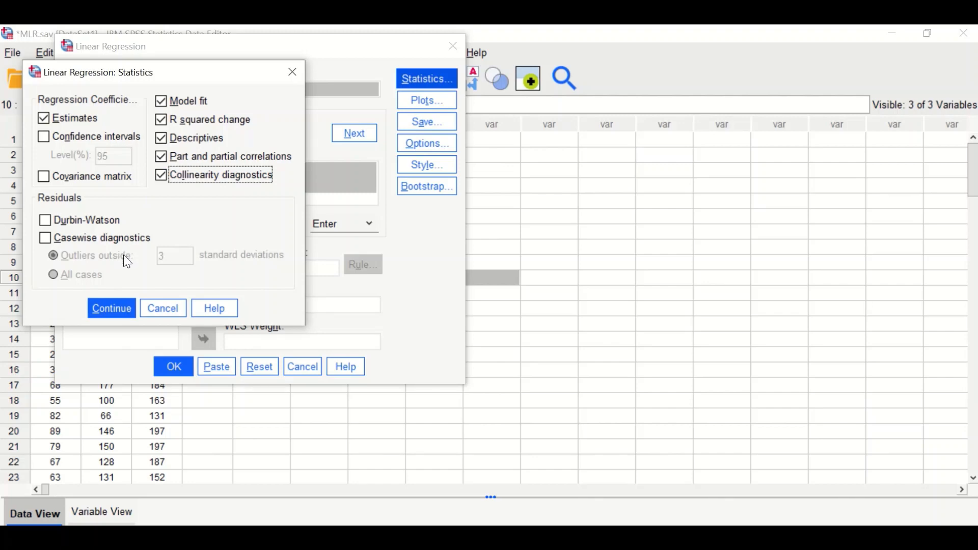
left_click(45, 239)
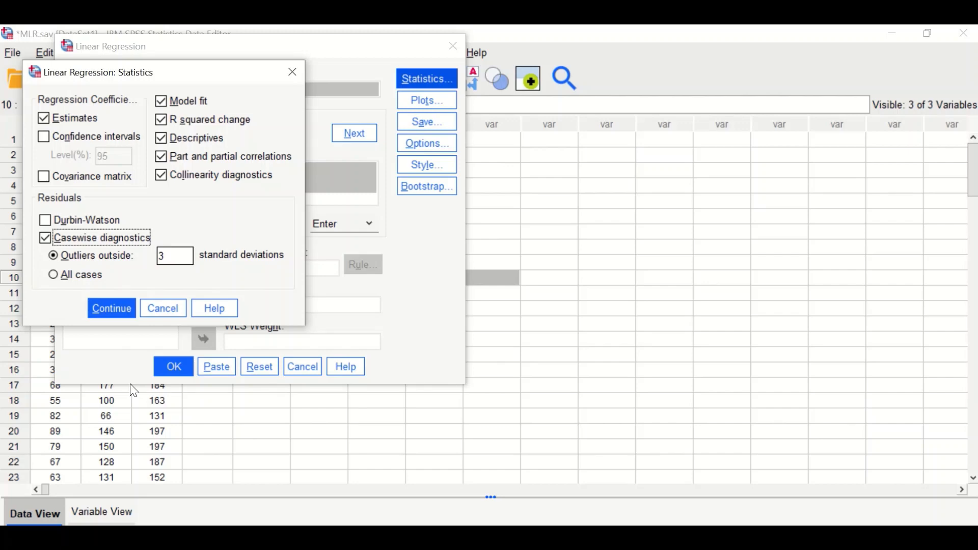
left_click(111, 310)
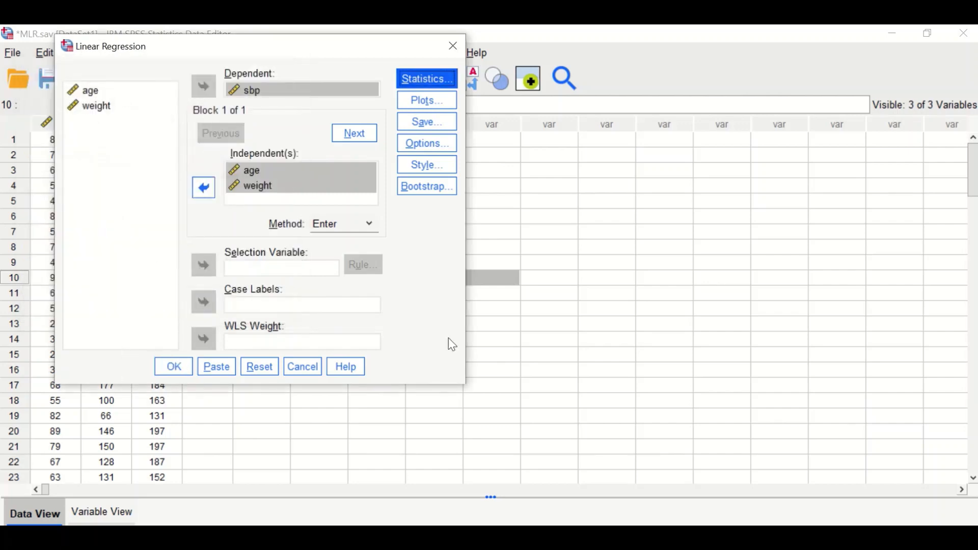
Set up a scatterplot of *ZRESID against *ZPRED and request a histogram and normal probability plot of residuals.
left_click(427, 105)
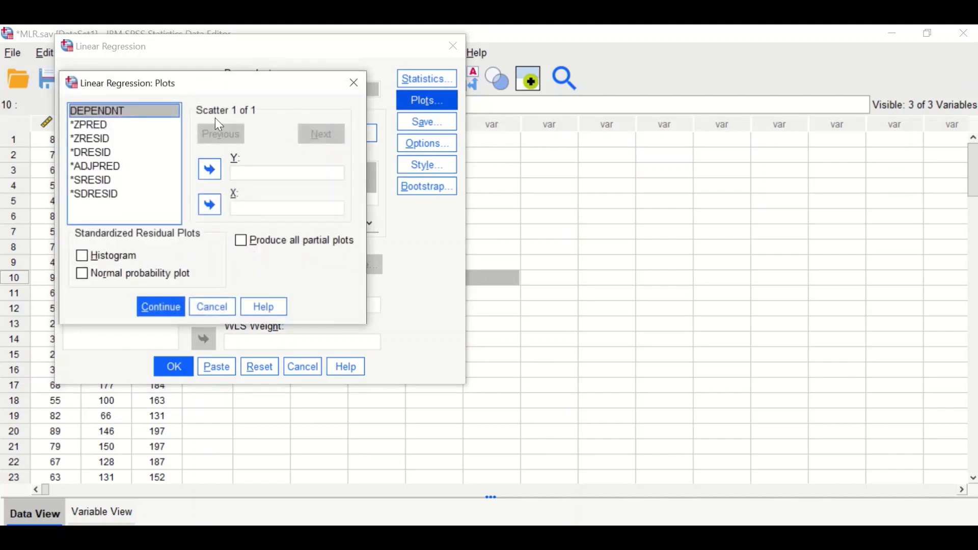
left_click_drag(205, 81, 203, 106)
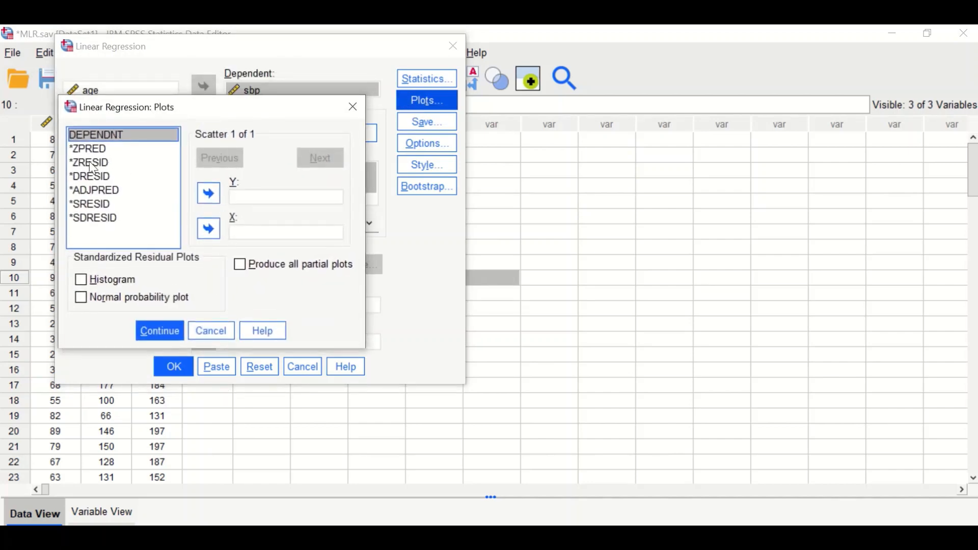
left_click_drag(90, 152, 261, 232)
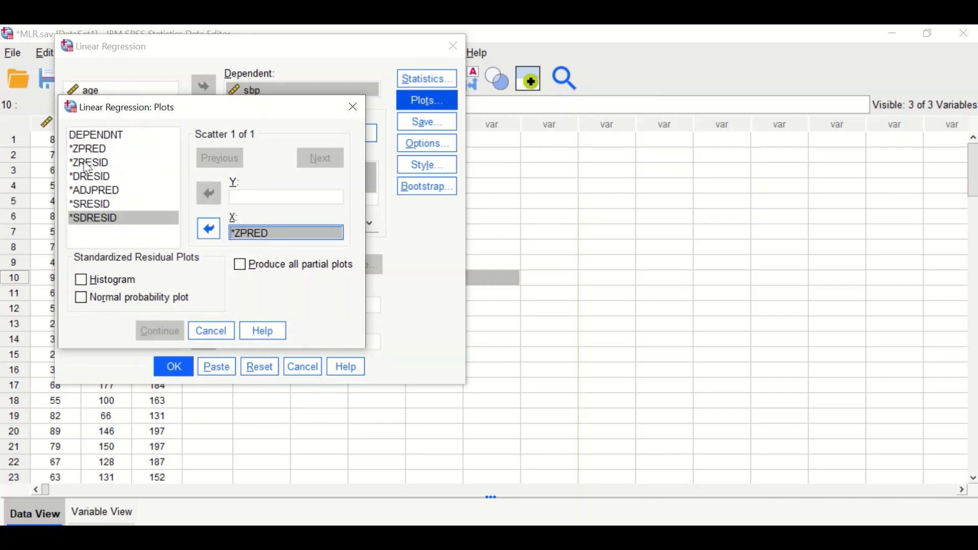
left_click_drag(89, 163, 252, 198)
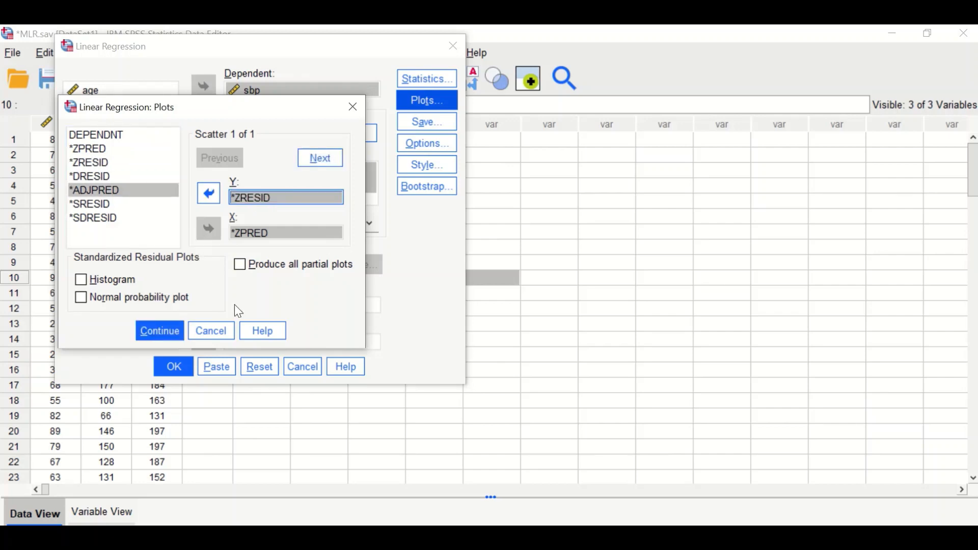
left_click(87, 285)
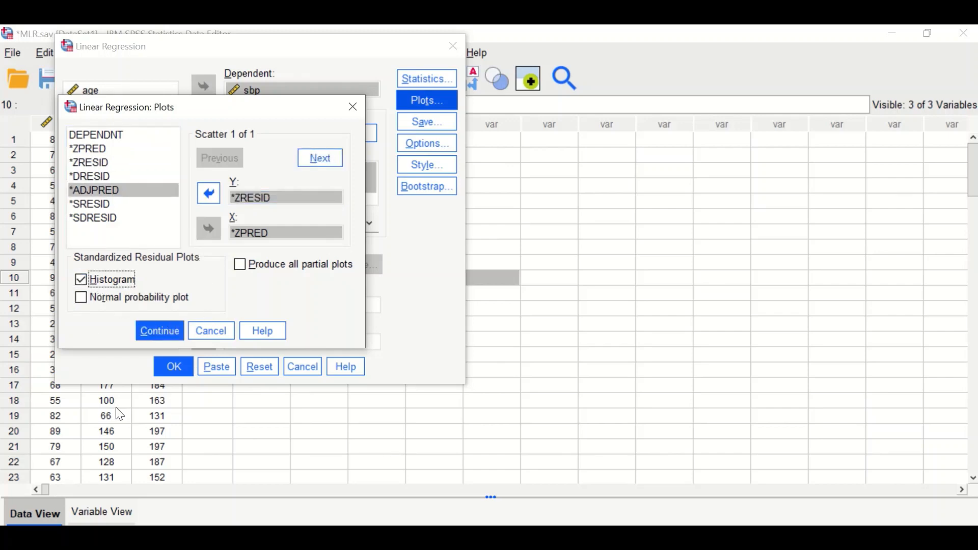
left_click(81, 298)
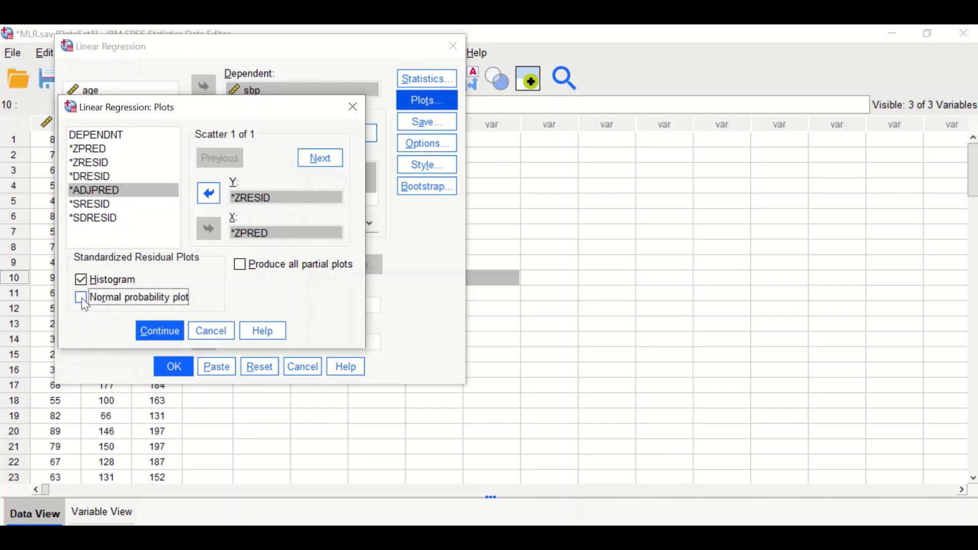
left_click(151, 336)
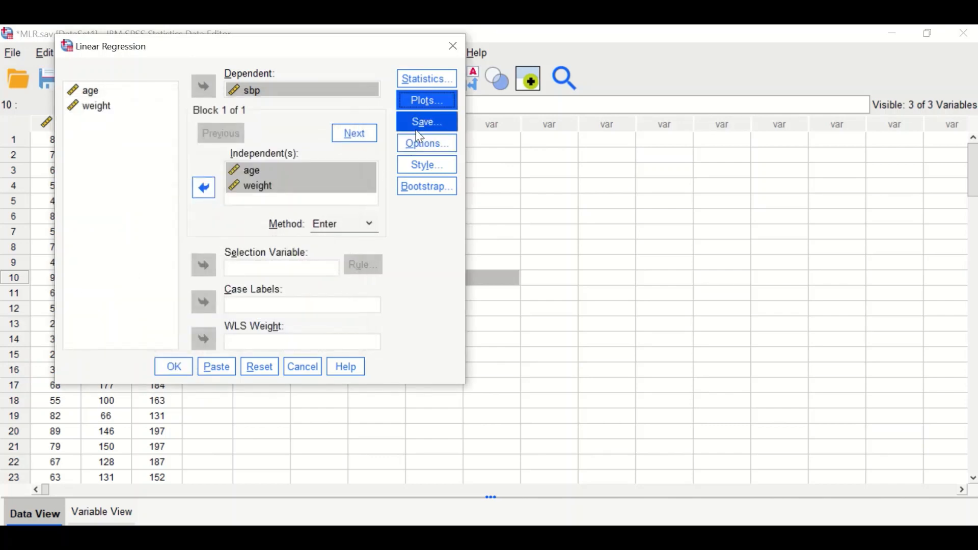
Save Cook's distances as a new variable from the regression.
left_click(427, 122)
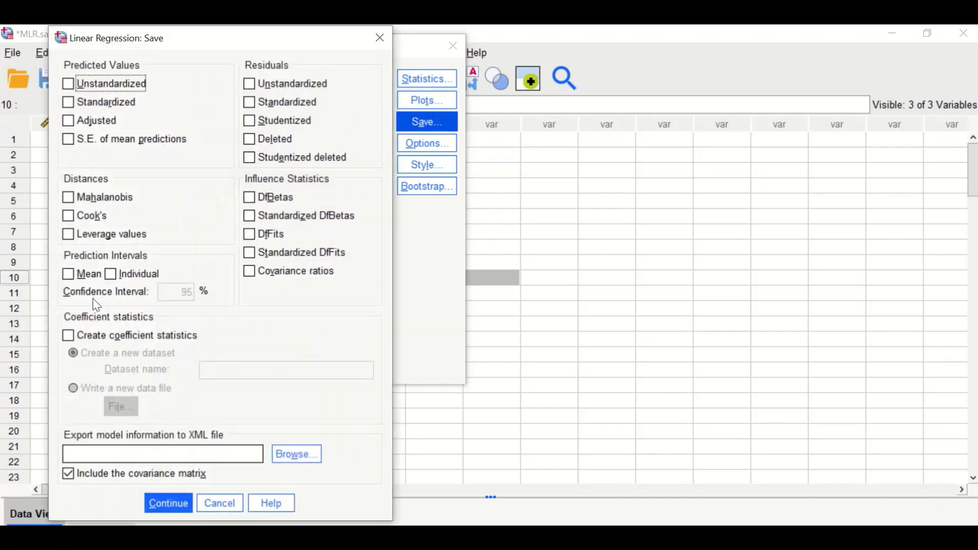
left_click(68, 215)
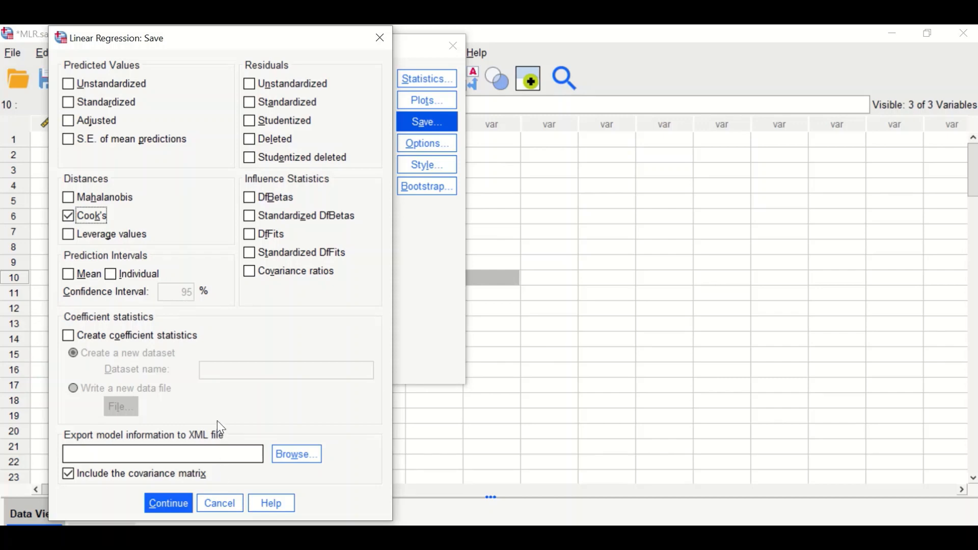
left_click(159, 509)
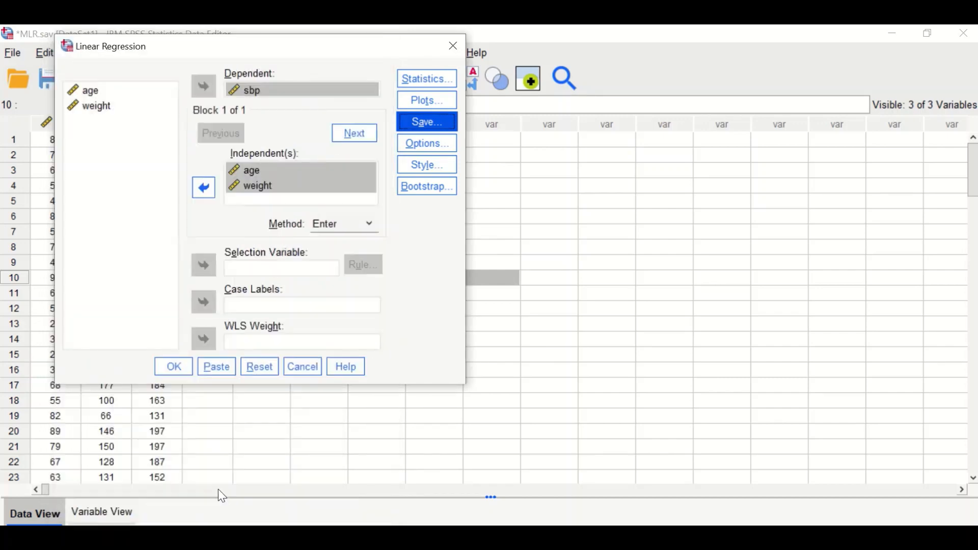
Review the Options and Table Style dialogs, then run the regression.
left_click(423, 148)
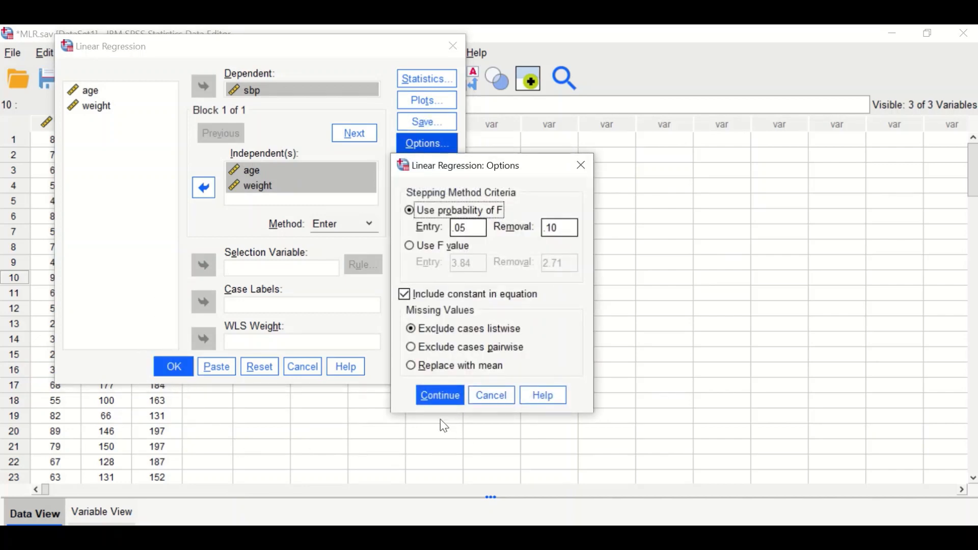
left_click(448, 396)
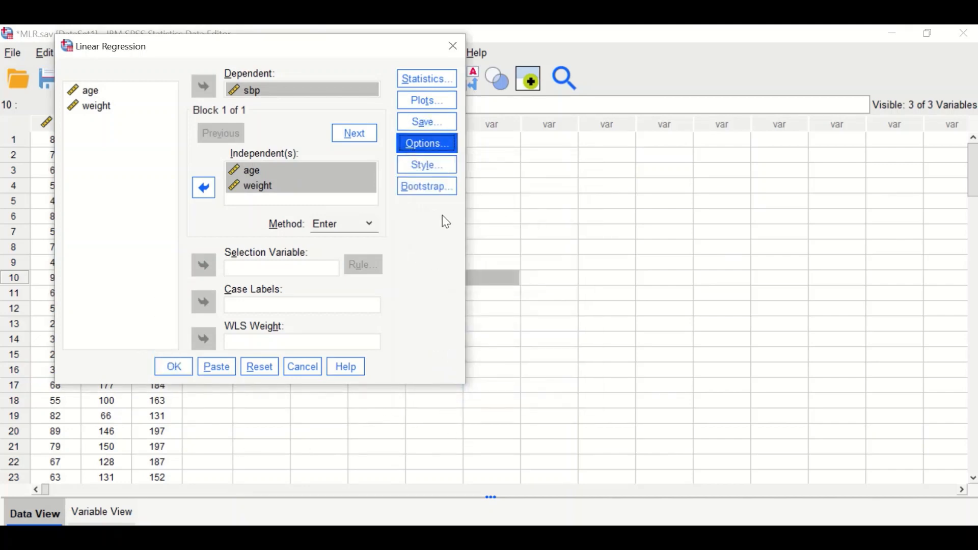
left_click(427, 164)
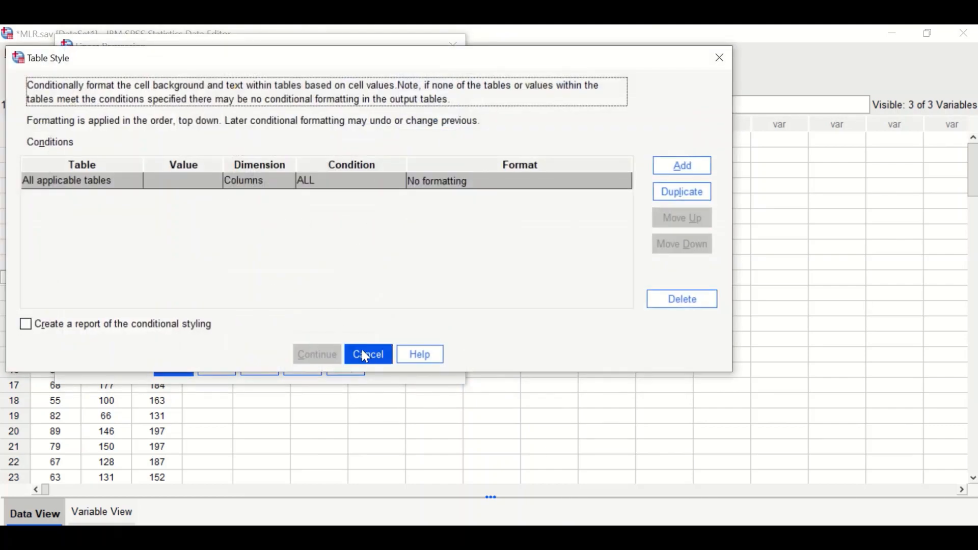
left_click(366, 356)
left_click(169, 365)
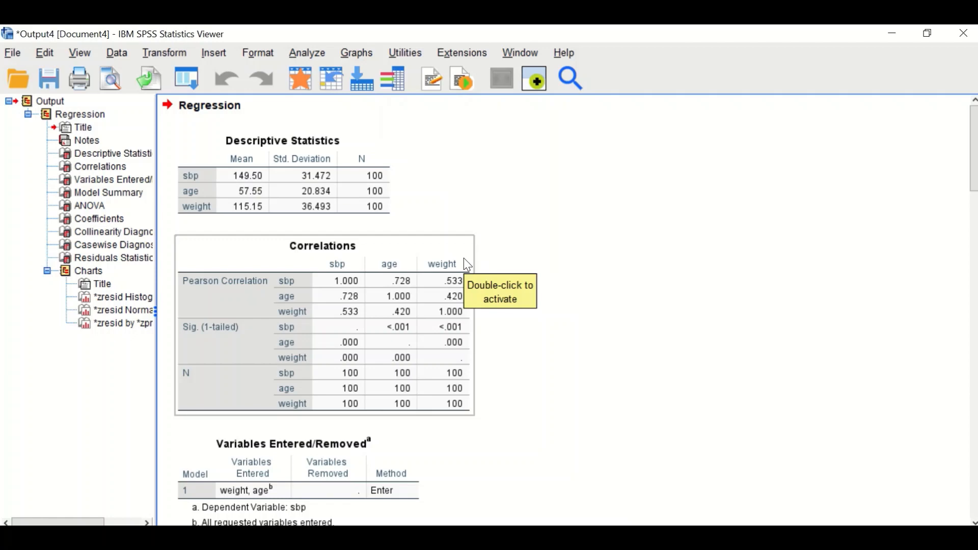
Examine the regression output tables and residual charts.
scroll(574, 313, "down", 12)
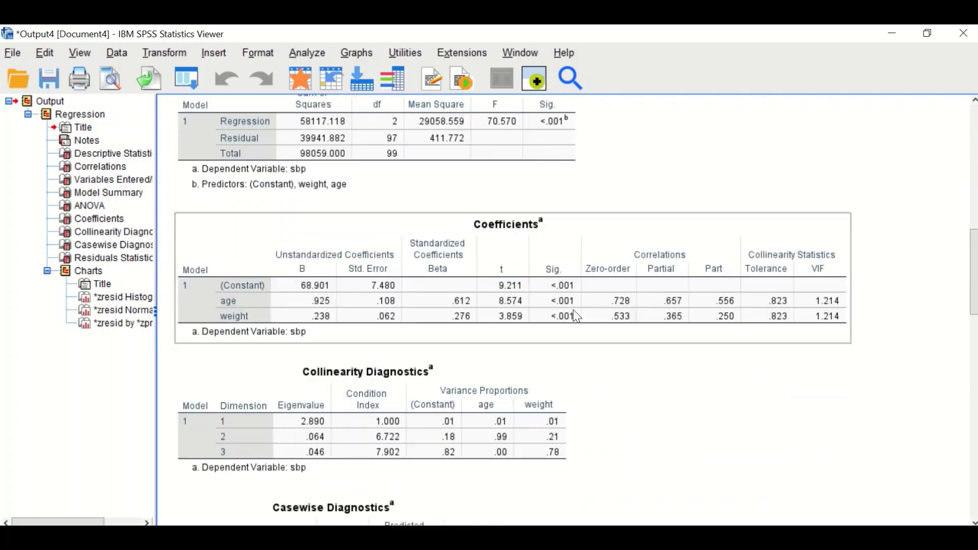
scroll(573, 310, "down", 20)
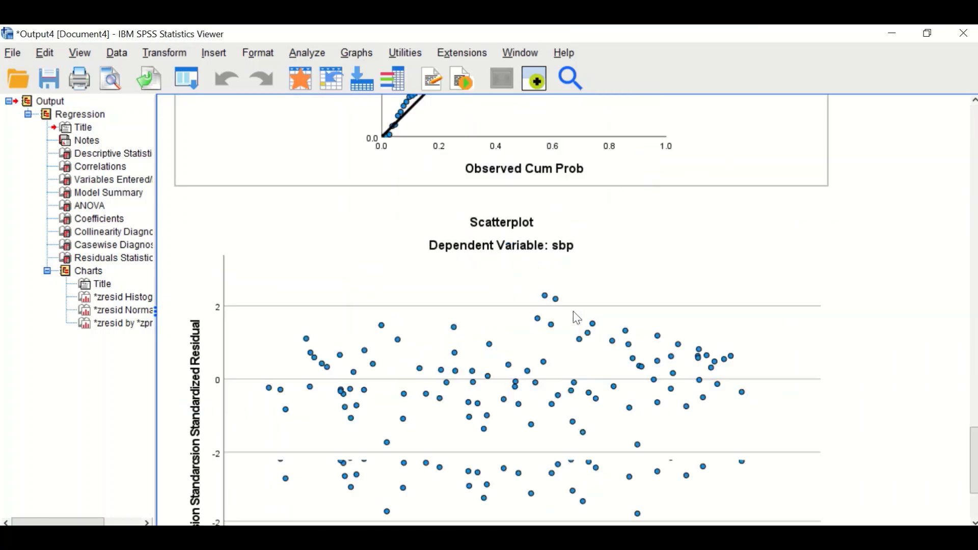
scroll(577, 318, "up", 20)
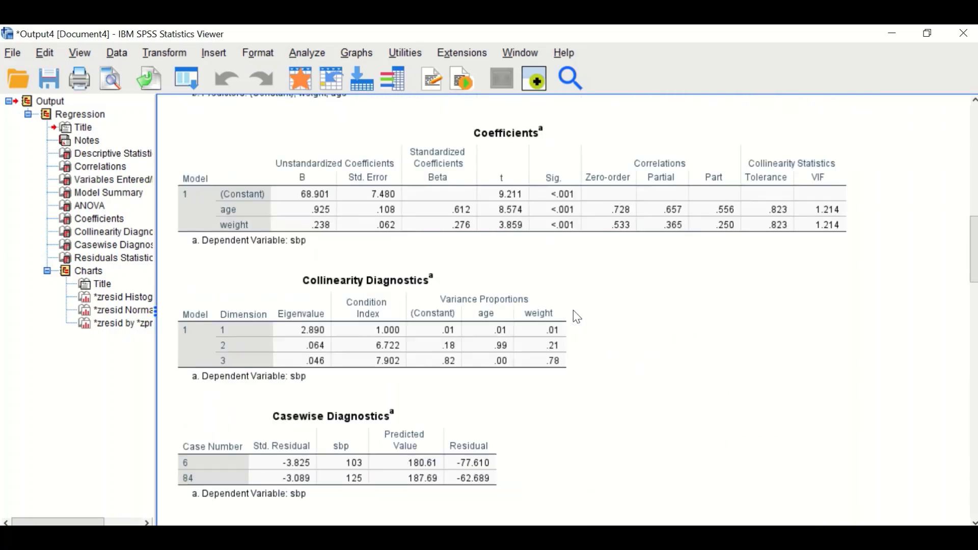
scroll(577, 318, "up", 20)
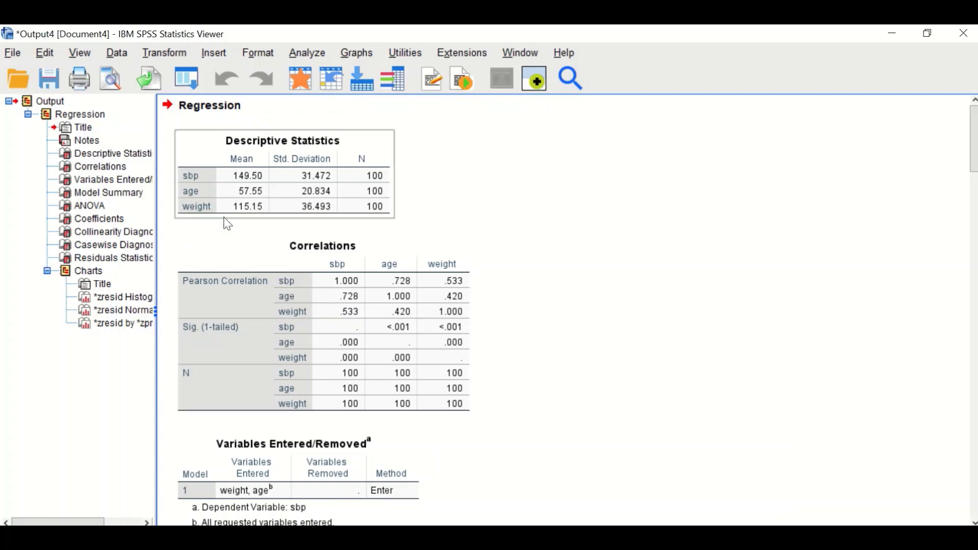
left_click(396, 239)
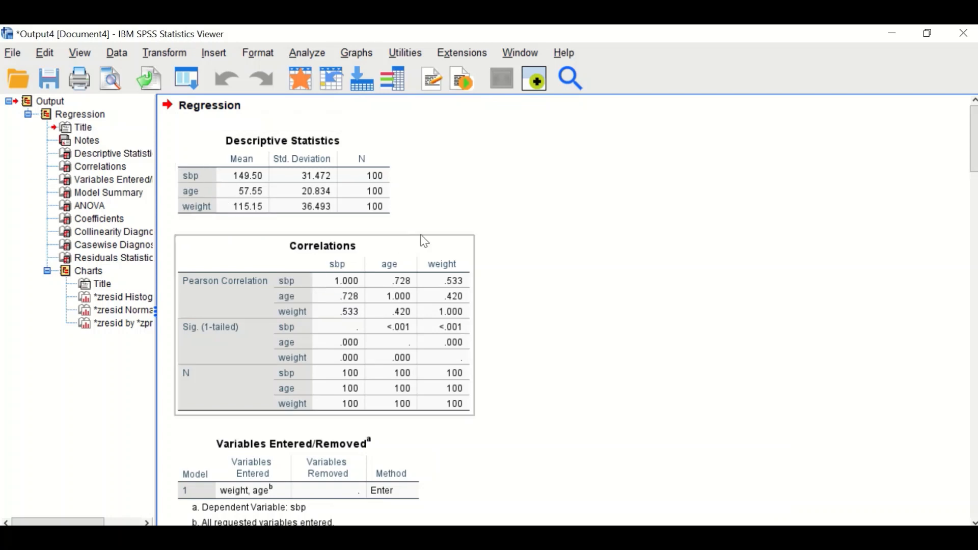
left_click(428, 224)
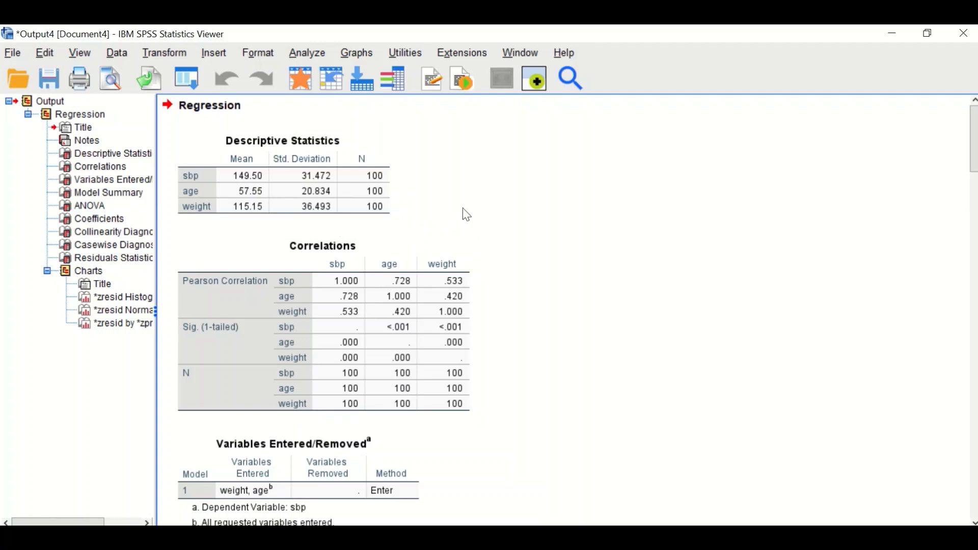
Examine the Correlations and Model Summary tables in the regression output.
scroll(572, 300, "down", 3)
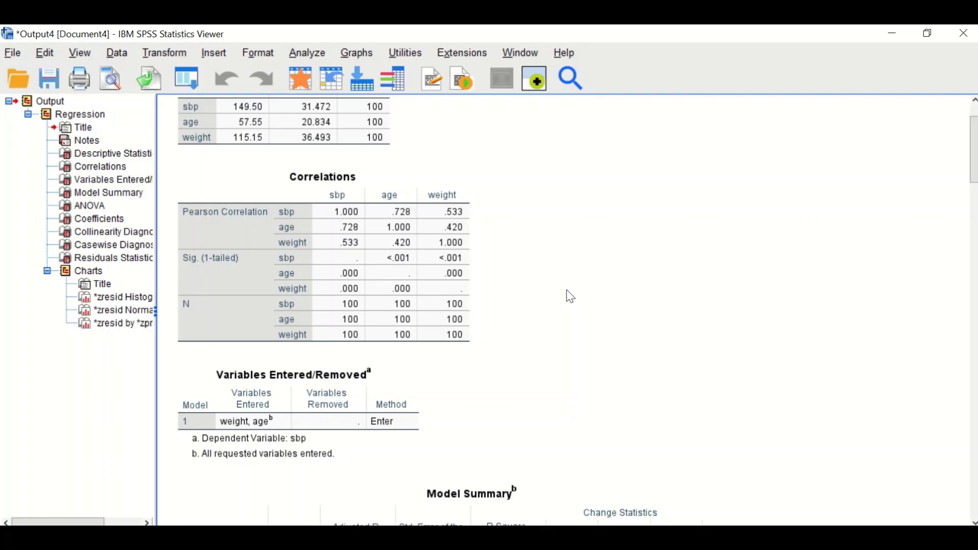
left_click(351, 269)
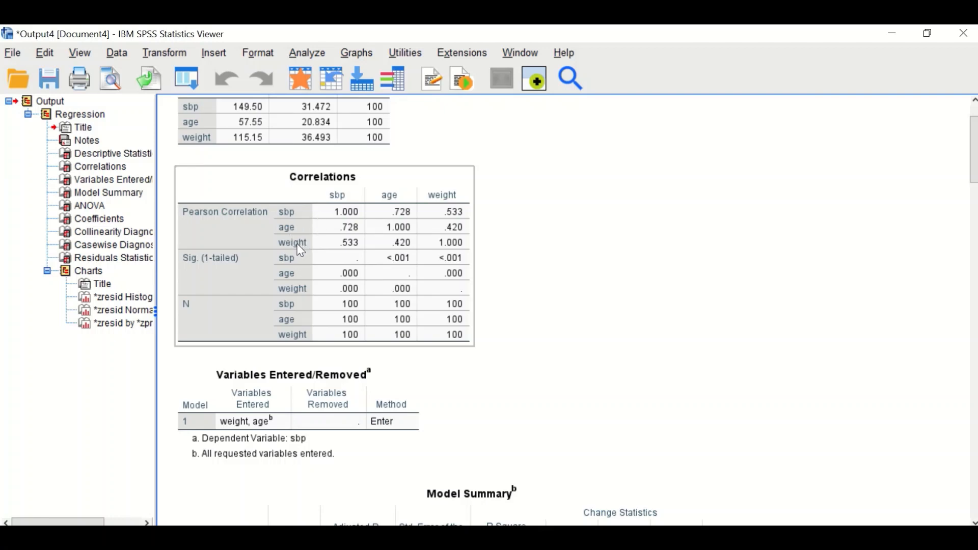
left_click(527, 281)
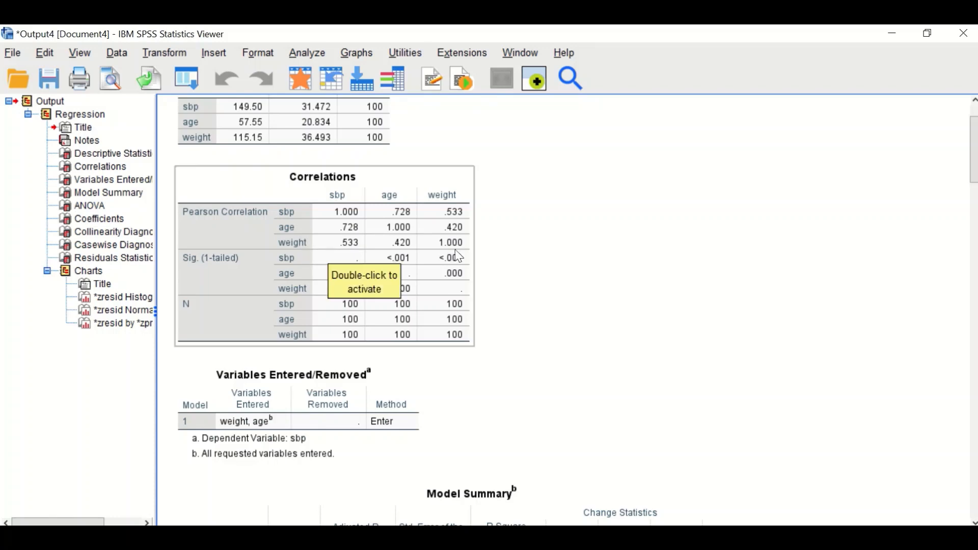
left_click(567, 270)
scroll(624, 269, "down", 3)
scroll(624, 269, "down", 2)
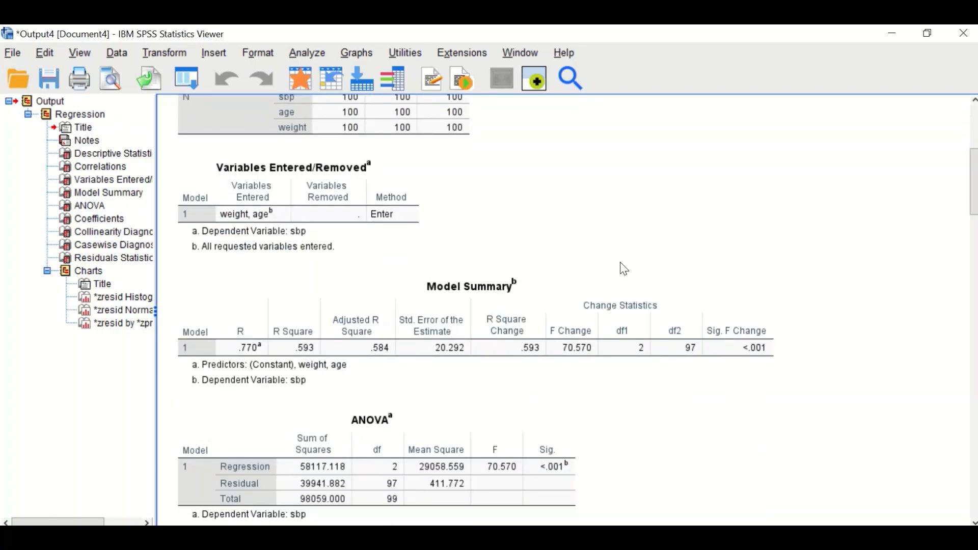
scroll(625, 269, "down", 2)
left_click(652, 286)
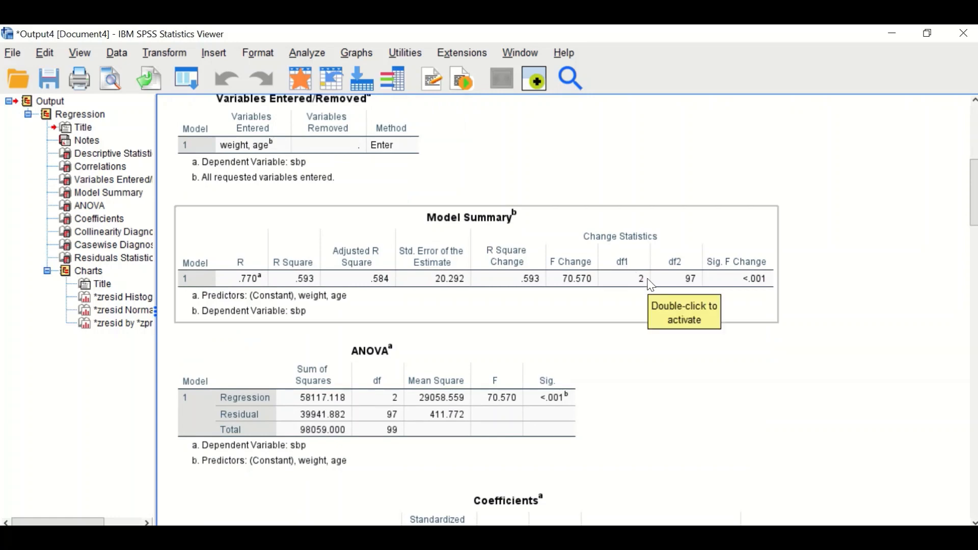
Review the ANOVA table and the Coefficients table with its collinearity statistics.
left_click(569, 398)
left_click(226, 237)
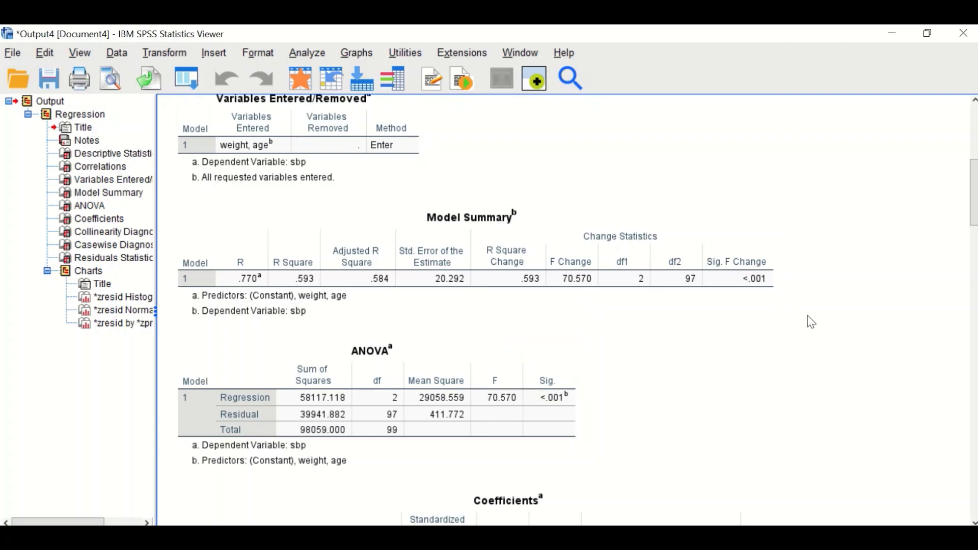
scroll(599, 377, "down", 2)
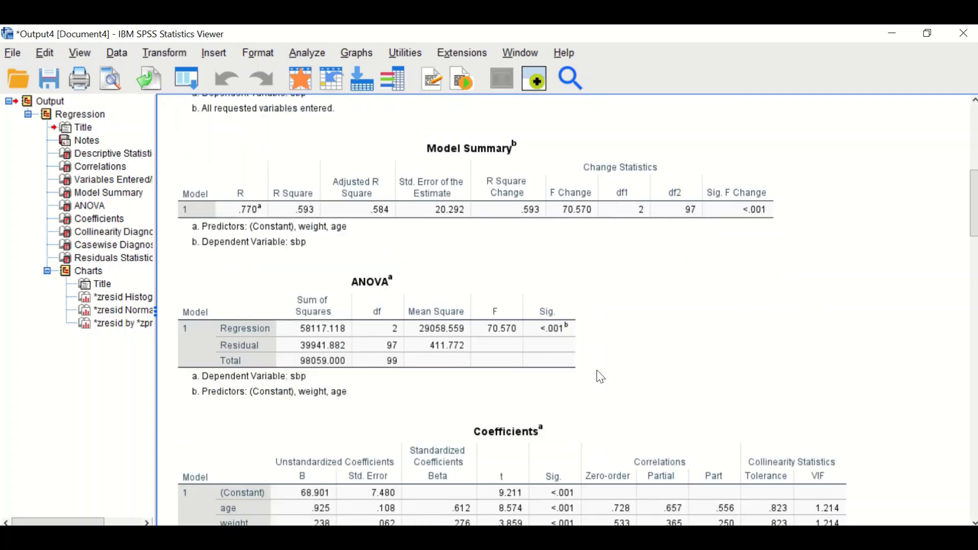
scroll(607, 375, "down", 2)
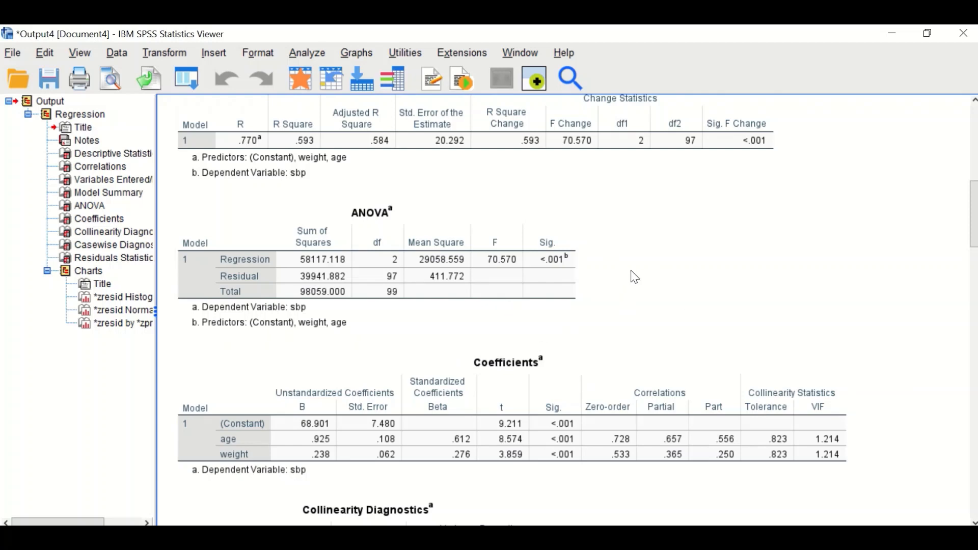
scroll(713, 301, "down", 5)
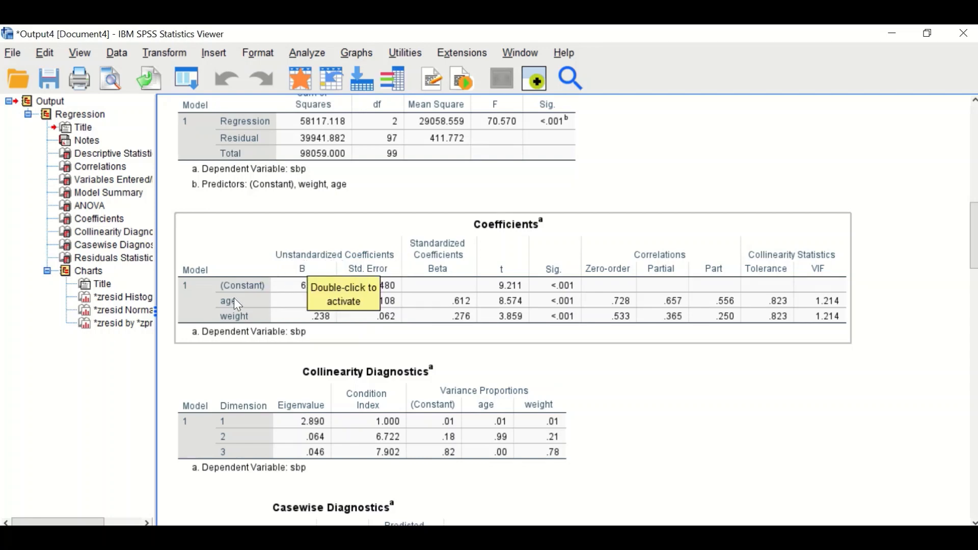
left_click(535, 356)
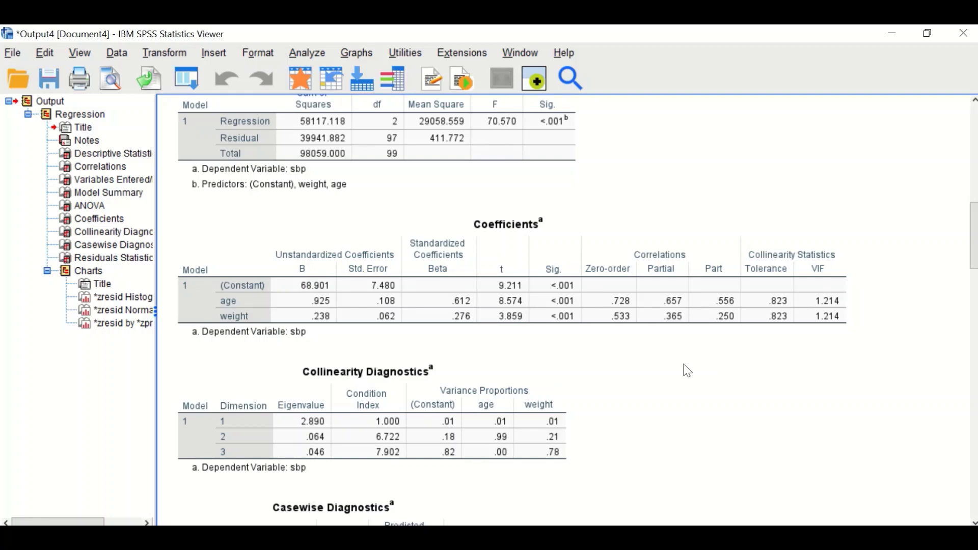
left_click(473, 330)
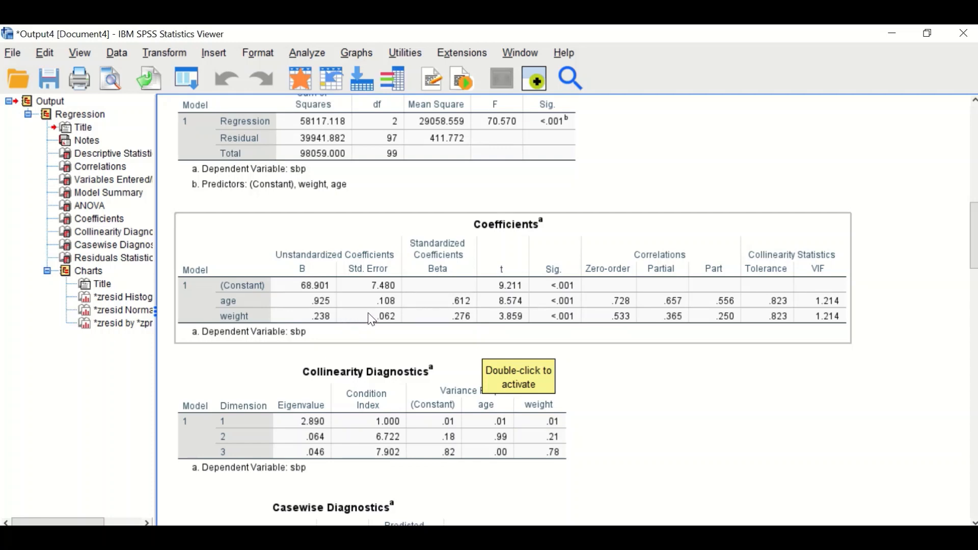
Inspect the Collinearity Diagnostics, Casewise Diagnostics and Residuals Statistics tables, including the Cook's Distance row.
scroll(781, 366, "down", 3)
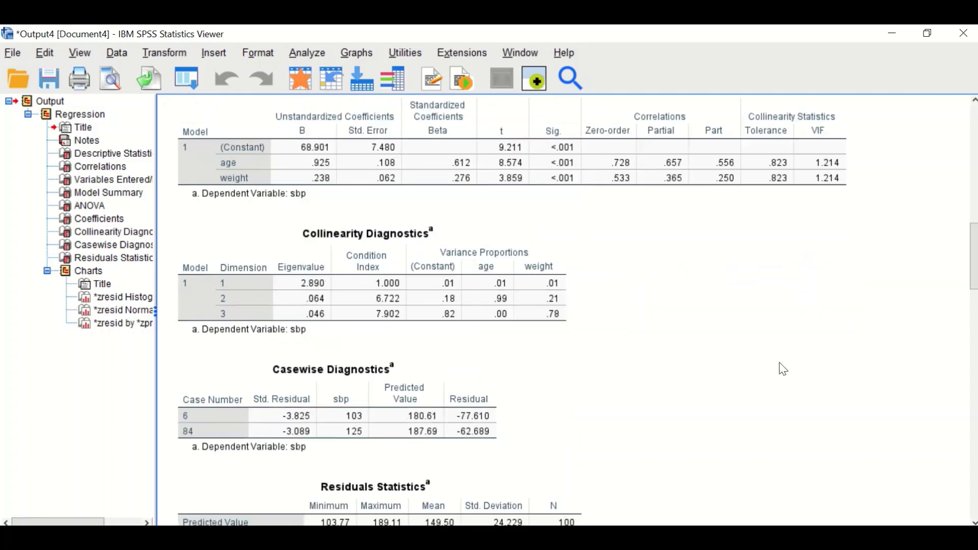
scroll(784, 372, "down", 1)
scroll(785, 372, "down", 1)
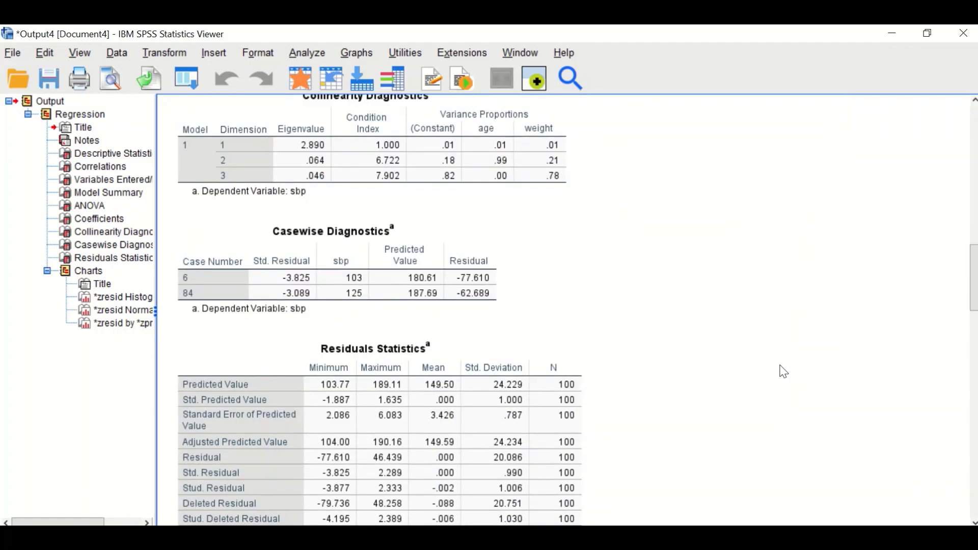
scroll(785, 372, "down", 1)
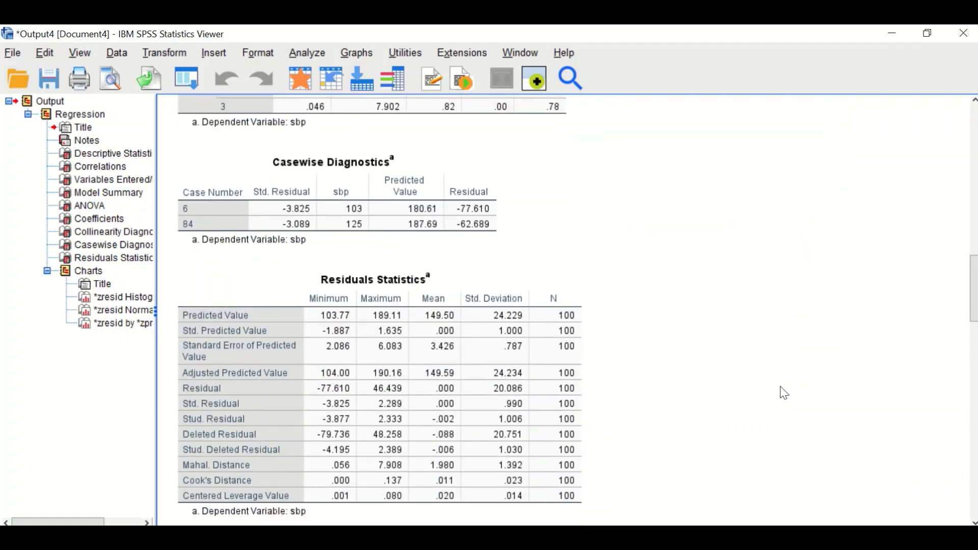
left_click(532, 442)
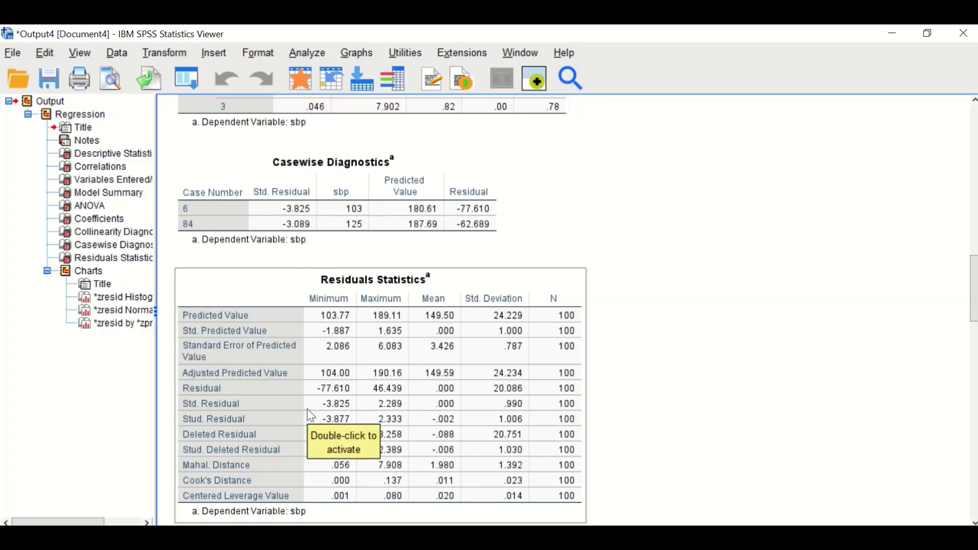
left_click(835, 464)
left_click(463, 472)
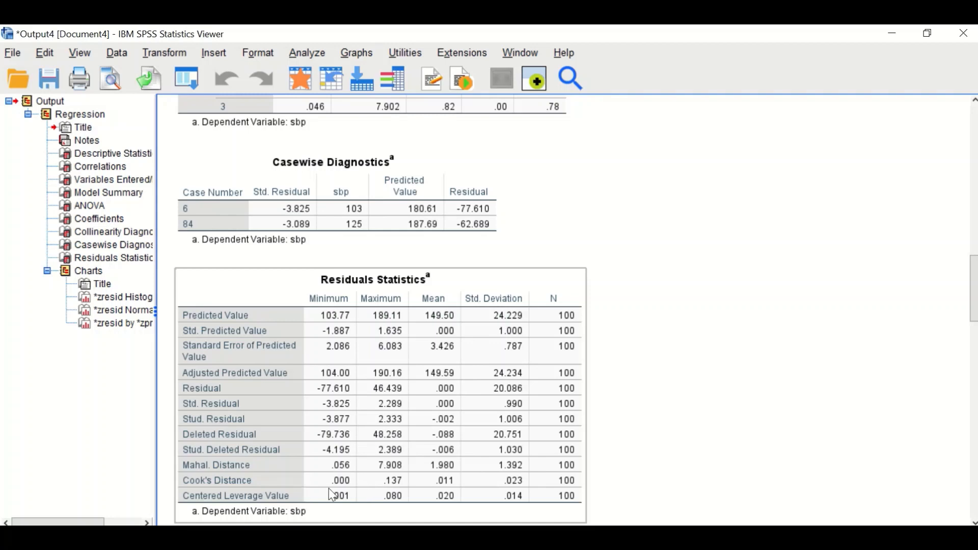
left_click(650, 438)
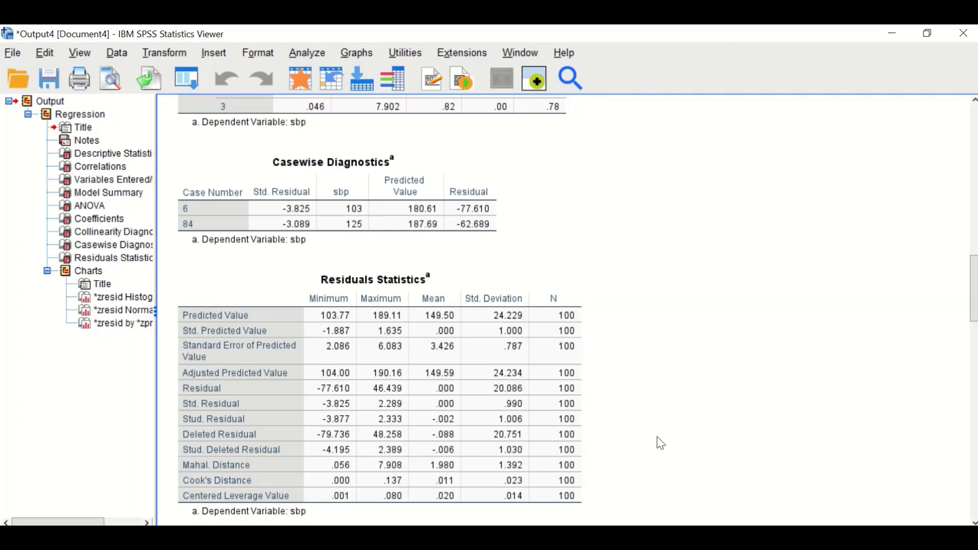
Examine the residual histogram, the normal P-P plot and the standardized residual versus predicted value scatterplot.
scroll(709, 415, "down", 8)
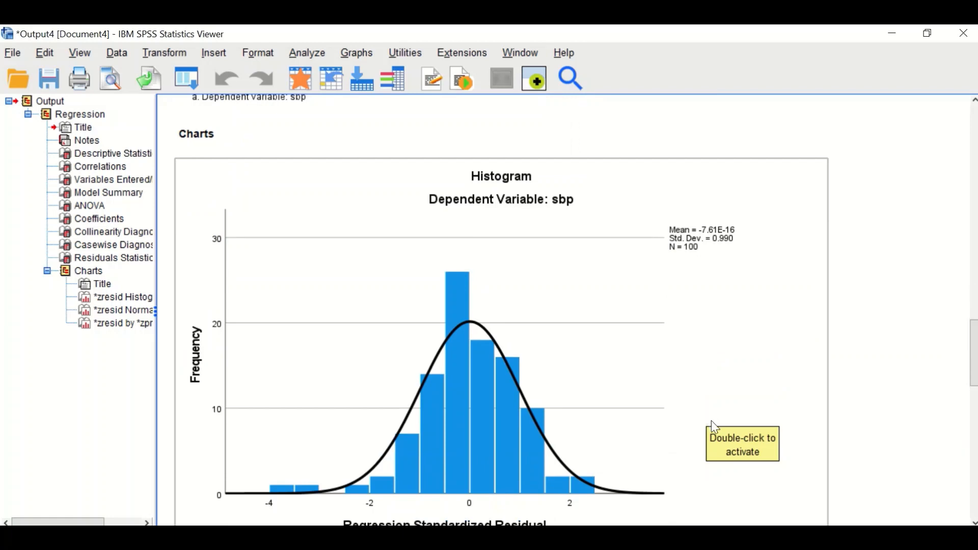
scroll(715, 427, "down", 2)
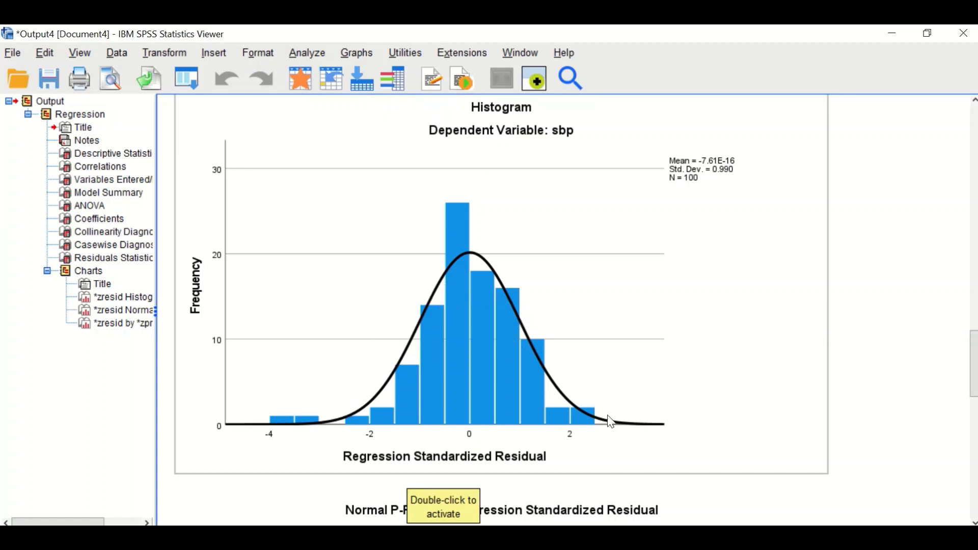
scroll(609, 416, "down", 6)
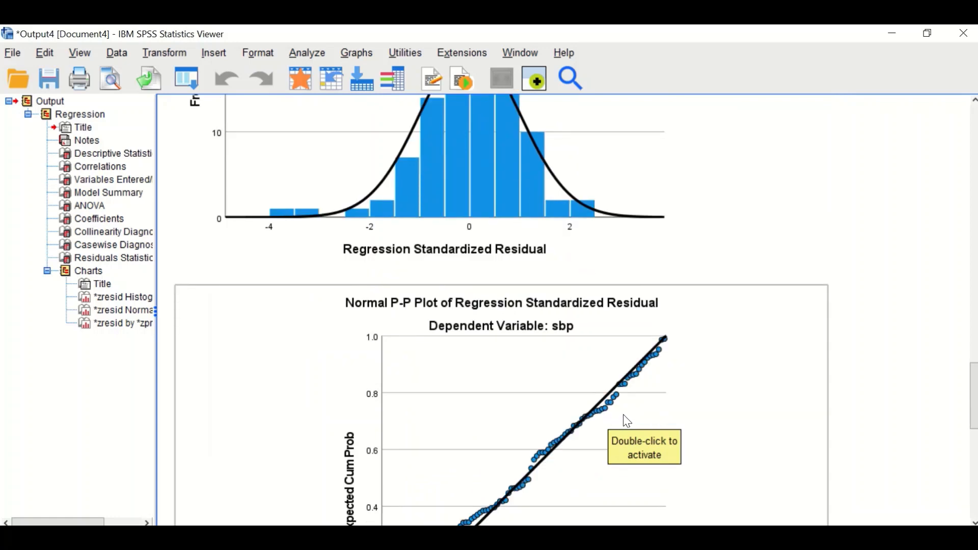
scroll(631, 425, "down", 2)
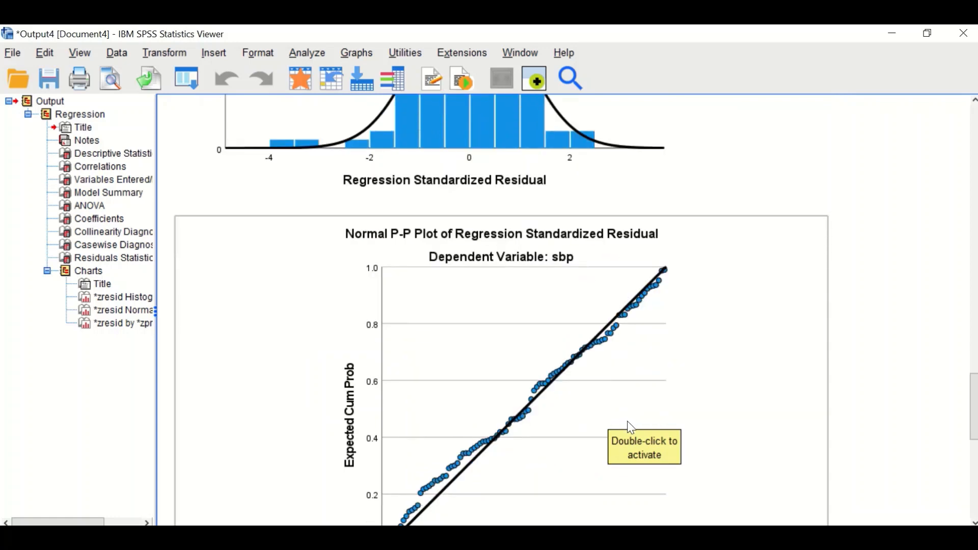
scroll(628, 422, "down", 2)
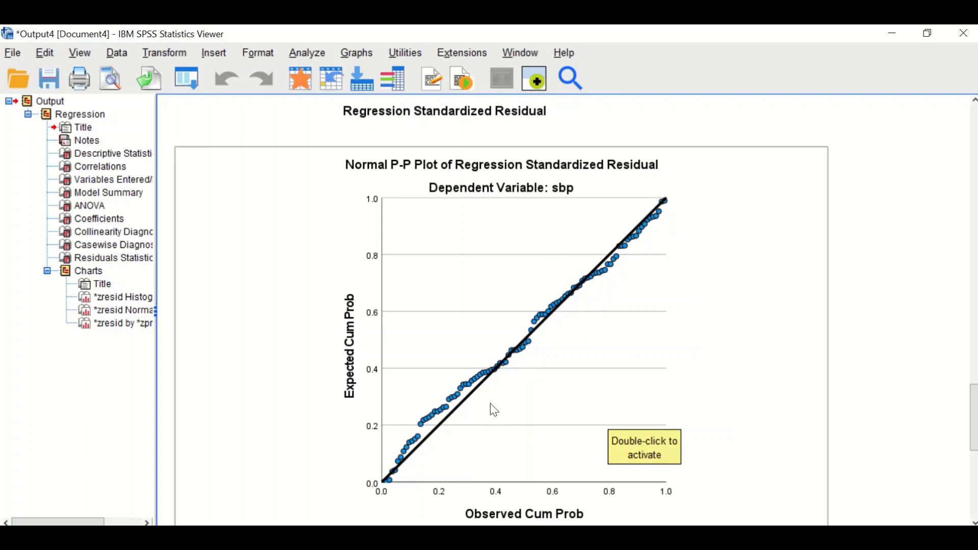
scroll(490, 394, "down", 5)
scroll(514, 388, "down", 3)
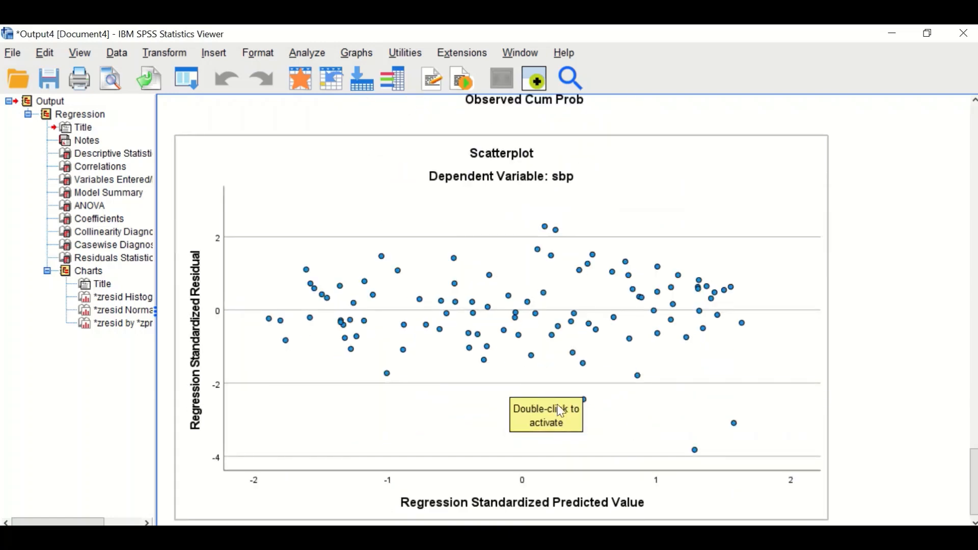